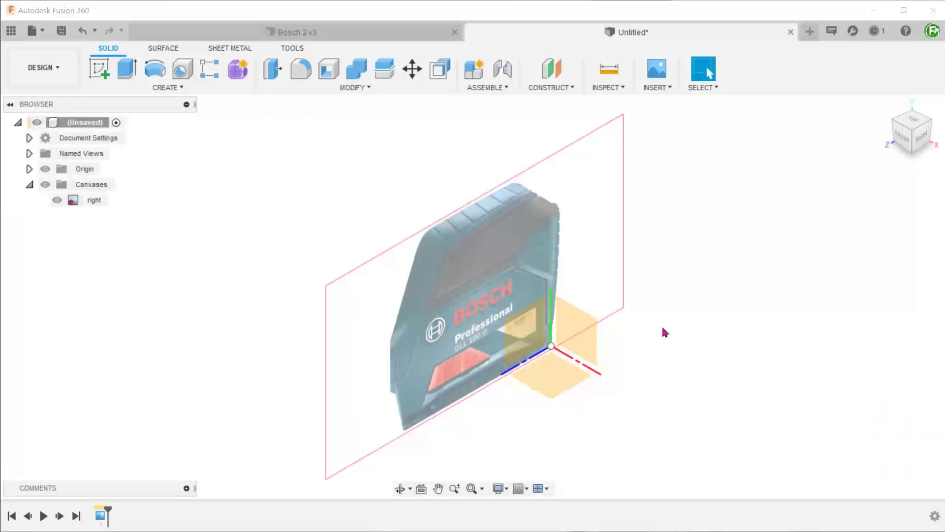
# Step: Sketch on the YZ plane a closed line profile that starts at the origin and traces the Bosch device's side outline
pyautogui.rightClick(537, 329)
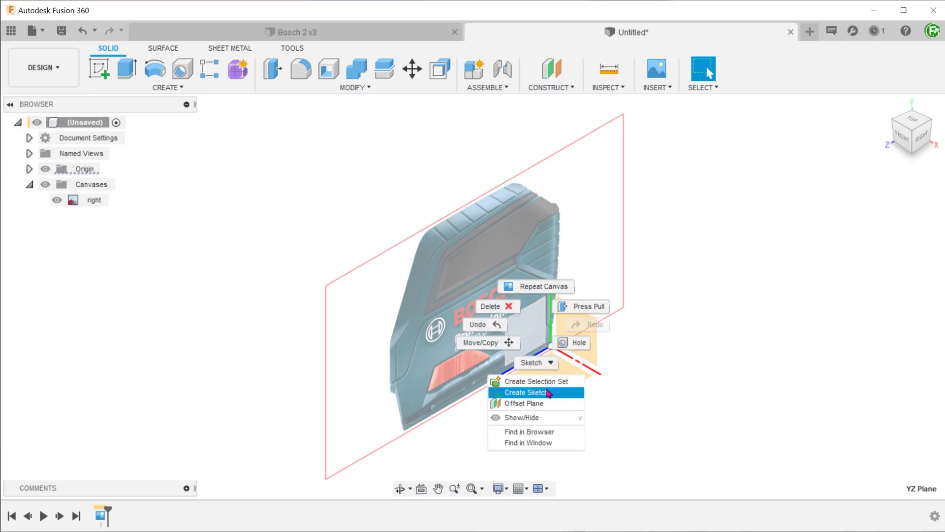
pyautogui.click(559, 397)
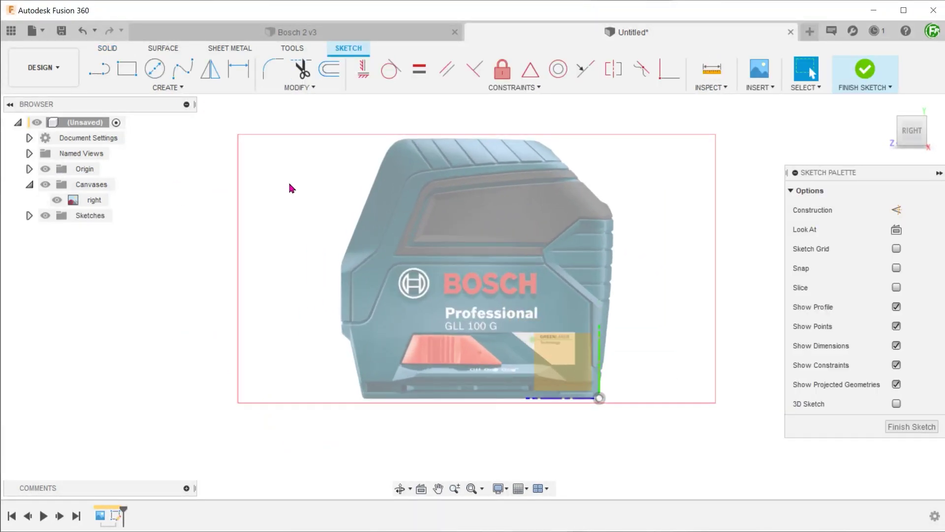
pyautogui.press('l')
pyautogui.click(598, 397)
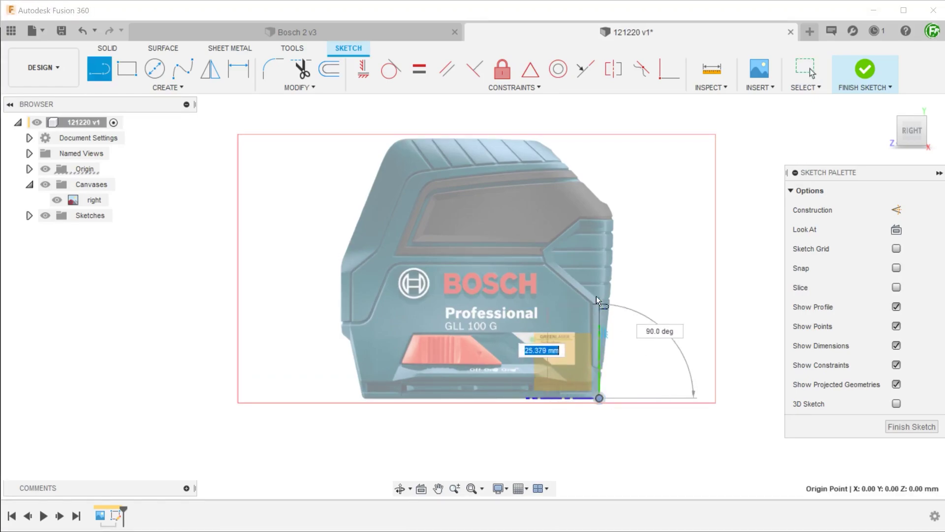
pyautogui.click(613, 211)
pyautogui.click(560, 164)
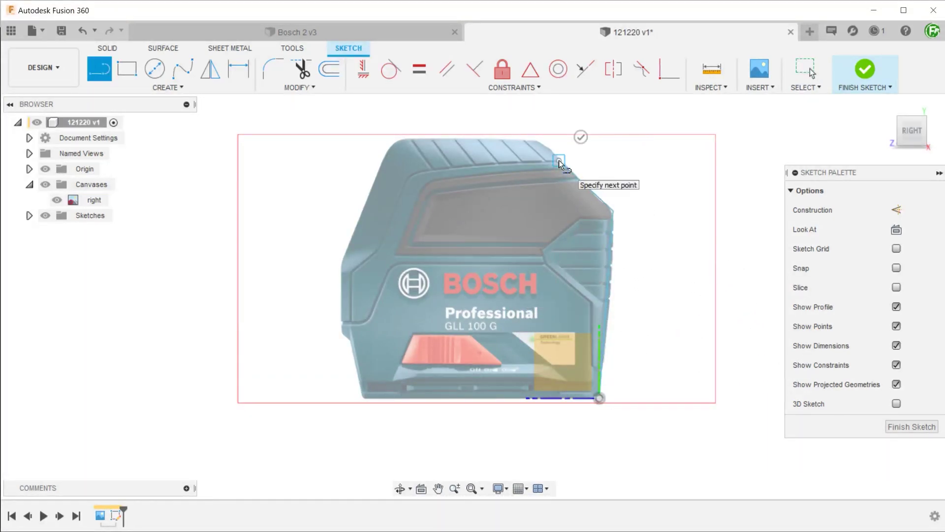
pyautogui.click(406, 175)
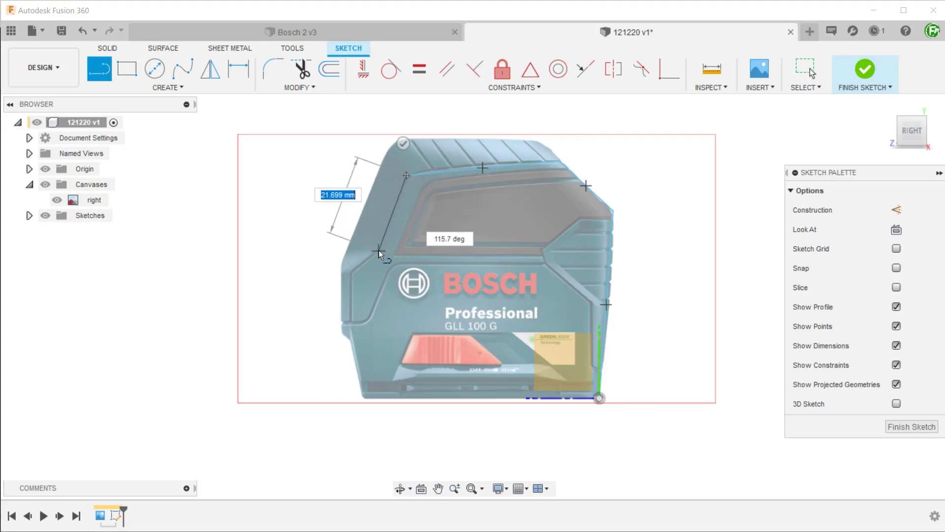
pyautogui.click(378, 252)
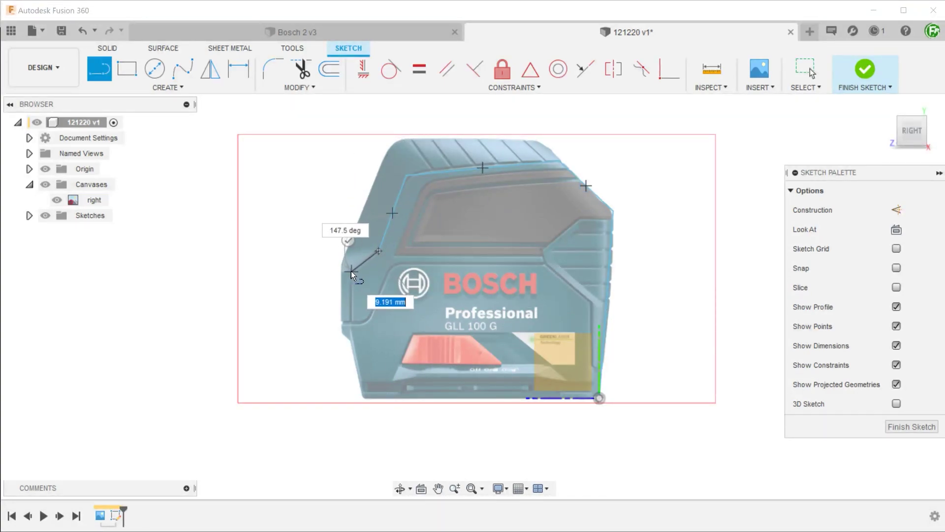
pyautogui.click(351, 271)
pyautogui.click(351, 325)
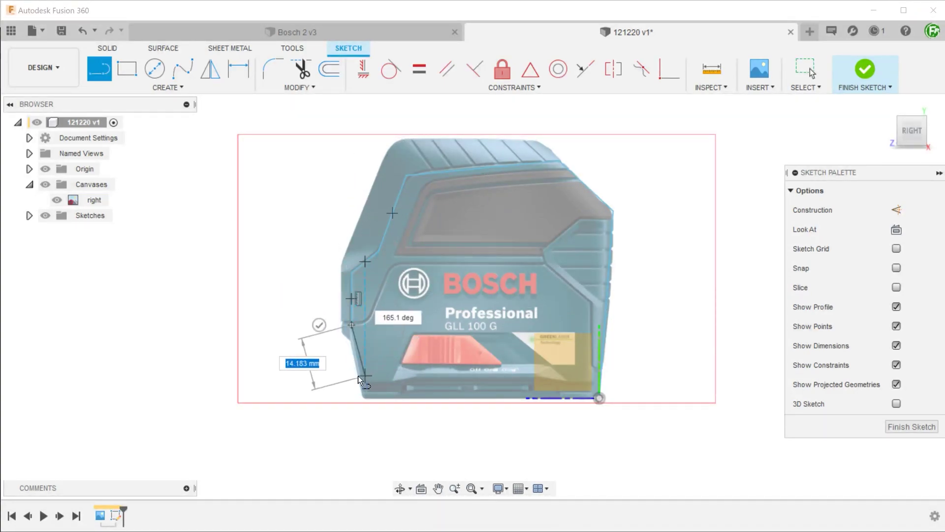
pyautogui.click(364, 396)
pyautogui.click(598, 399)
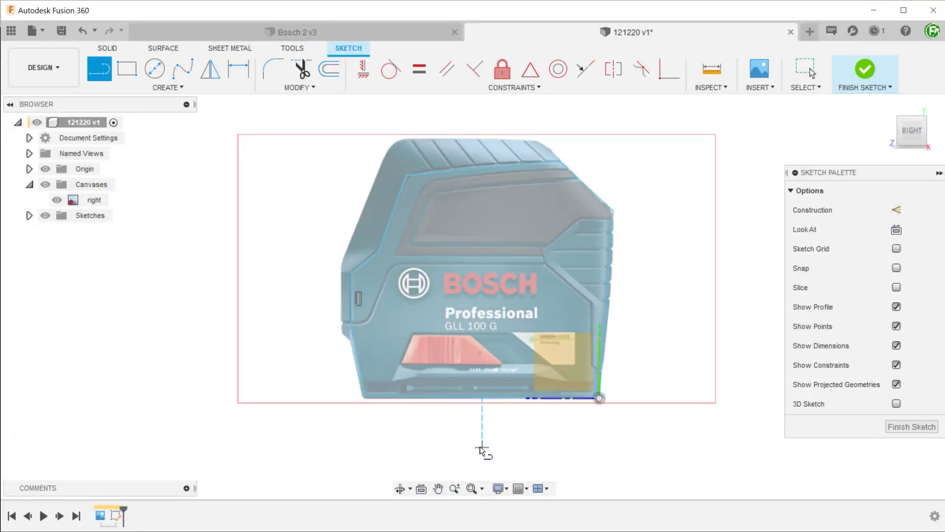
pyautogui.press('Escape')
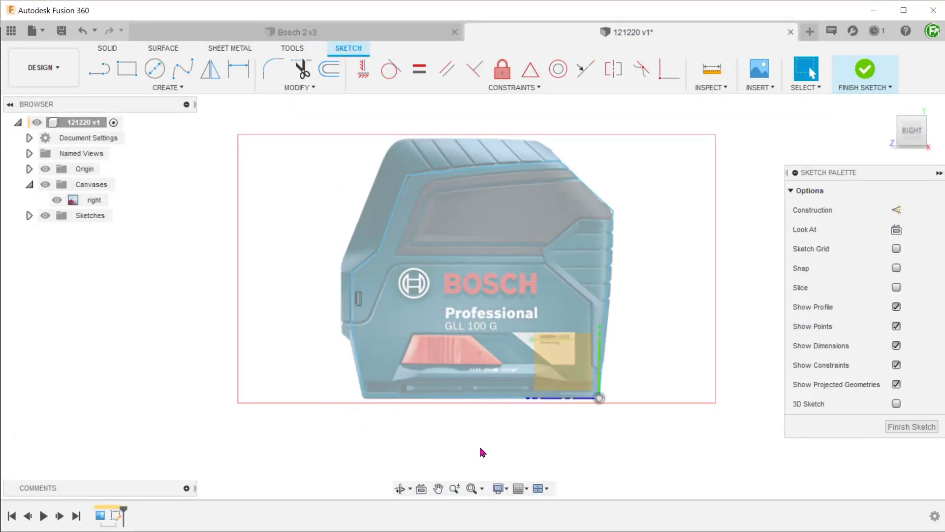
# Step: Apply a horizontal constraint to the bottom line of the profile
pyautogui.rightClick(384, 400)
pyautogui.click(367, 289)
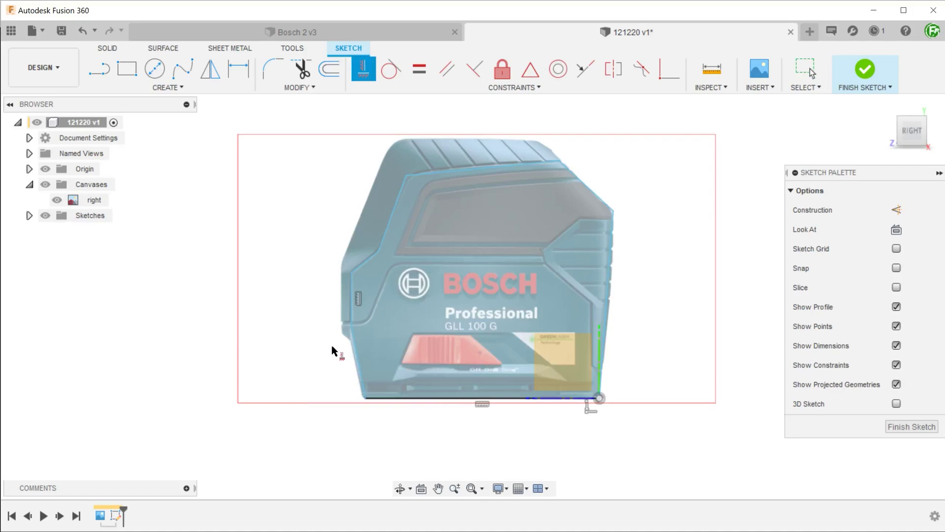
pyautogui.press('Escape')
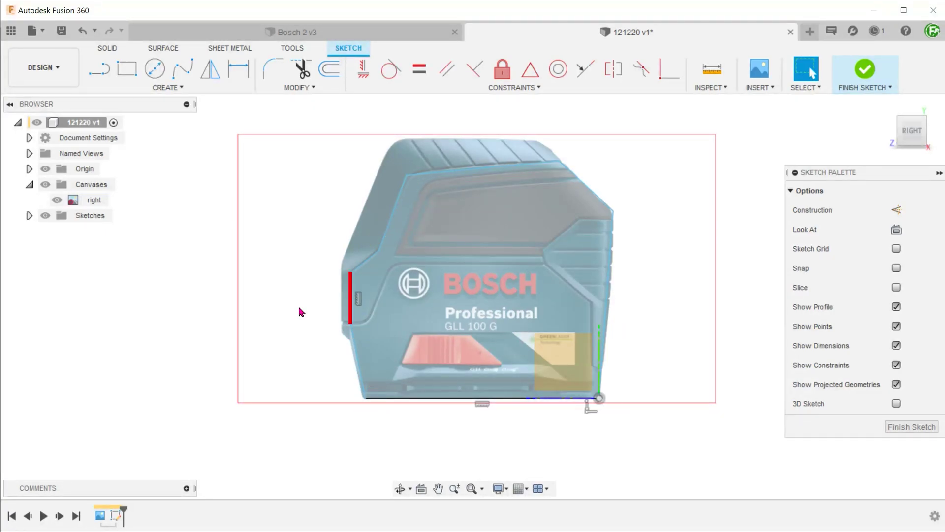
# Step: Extrude the closed profile symmetrically by 15 mm on each side as a new body
pyautogui.click(444, 261)
pyautogui.press('e')
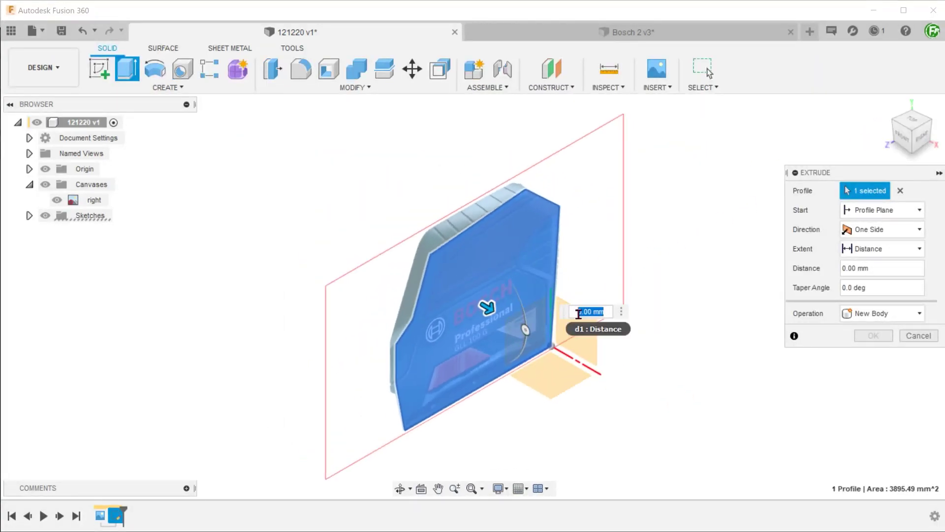
pyautogui.press('Return')
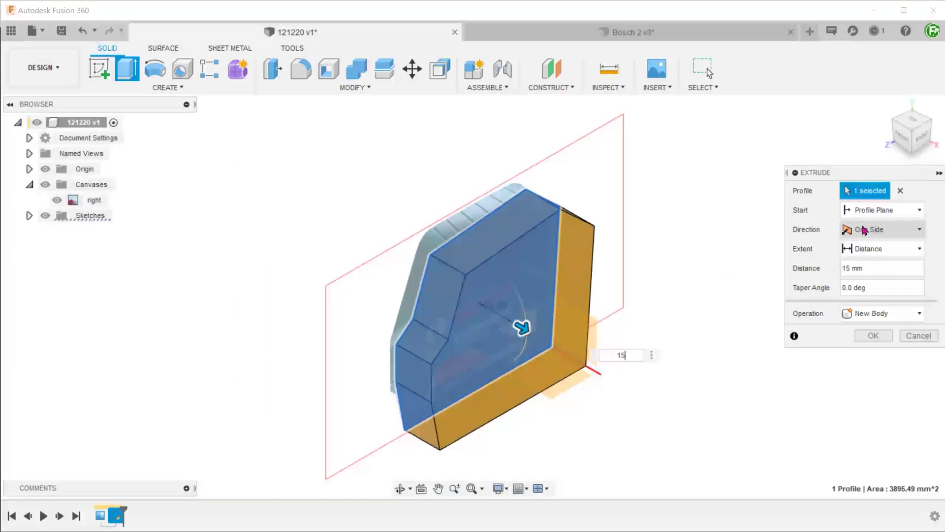
pyautogui.click(884, 229)
pyautogui.click(871, 276)
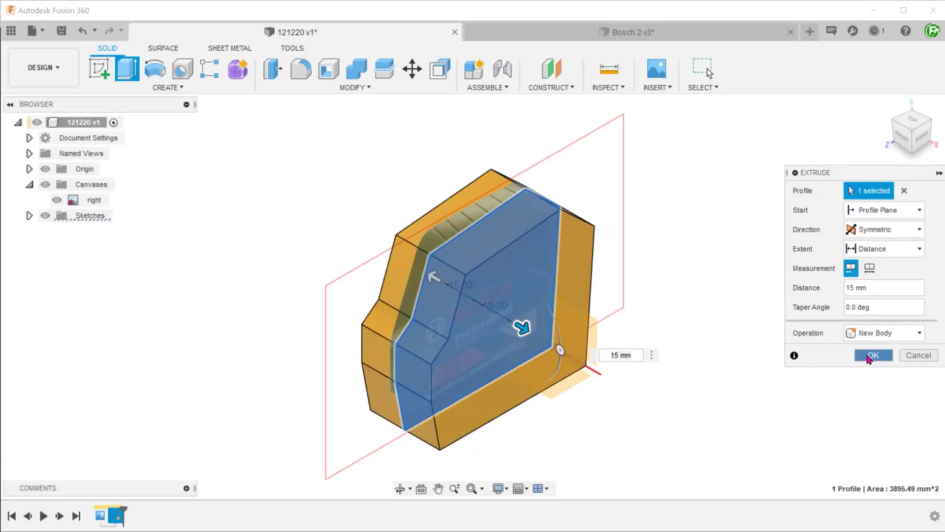
pyautogui.click(871, 355)
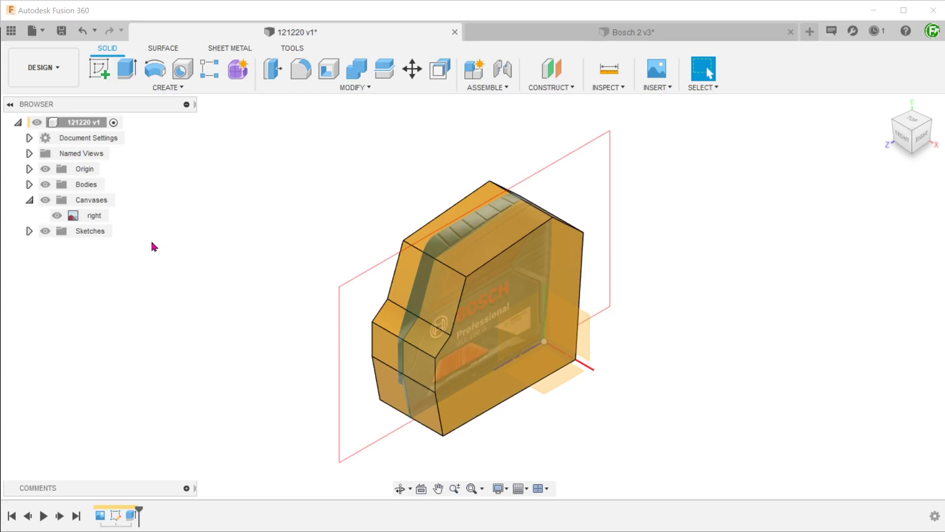
# Step: Hide the canvases so only the solid body is shown
pyautogui.click(46, 199)
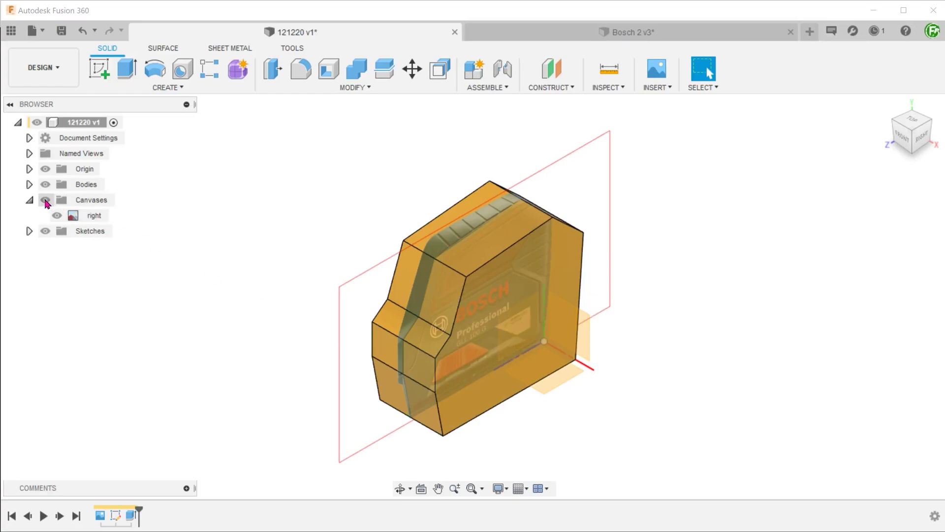
pyautogui.click(497, 310)
pyautogui.keyDown('shift'); pyautogui.moveTo(367, 303); pyautogui.dragTo(287, 304, button='middle'); pyautogui.keyUp('shift')
pyautogui.click(410, 304)
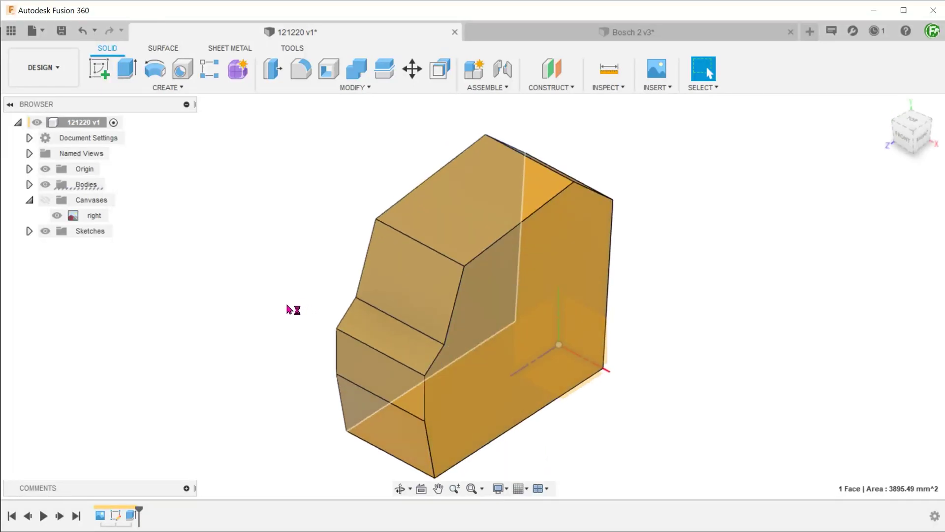
# Step: Draft both large side faces by 5 degrees, one side, using the vertical back face as the pull direction, and check the taper from above
pyautogui.click(373, 89)
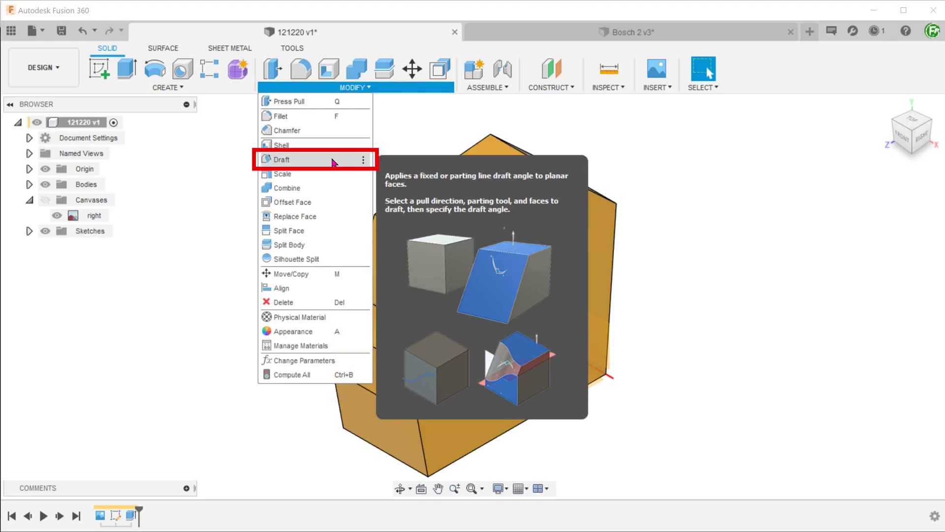
pyautogui.click(333, 161)
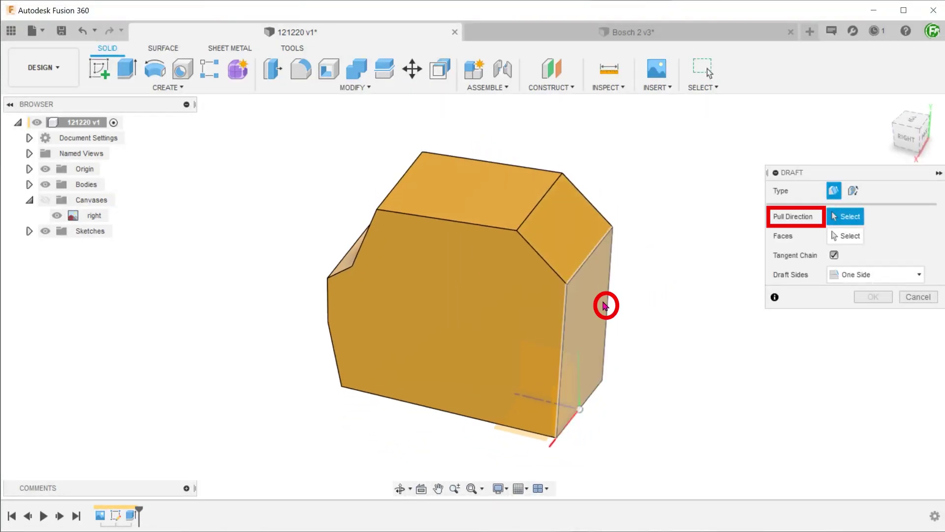
pyautogui.click(605, 305)
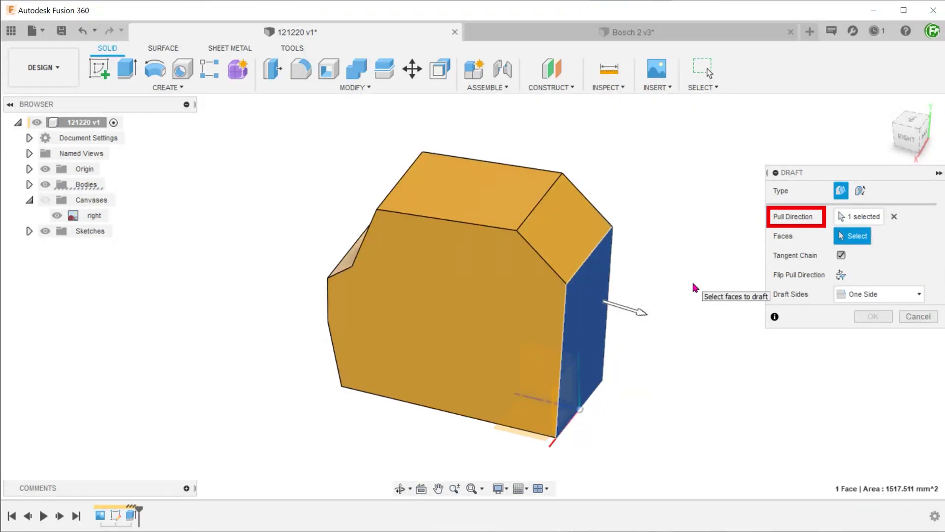
pyautogui.click(511, 311)
pyautogui.keyDown('shift'); pyautogui.moveTo(527, 316); pyautogui.dragTo(457, 327, button='middle'); pyautogui.keyUp('shift')
pyautogui.click(457, 327)
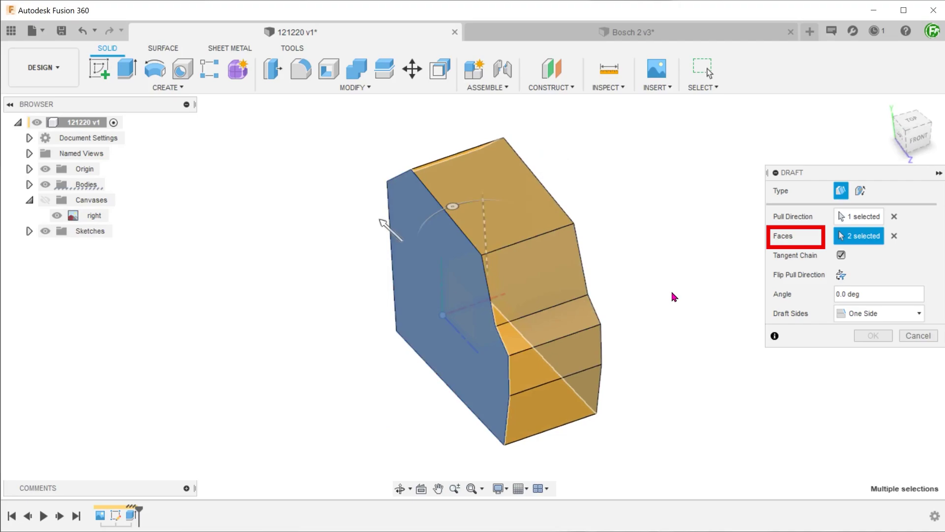
pyautogui.keyDown('shift'); pyautogui.moveTo(674, 296); pyautogui.dragTo(675, 295, button='middle'); pyautogui.keyUp('shift')
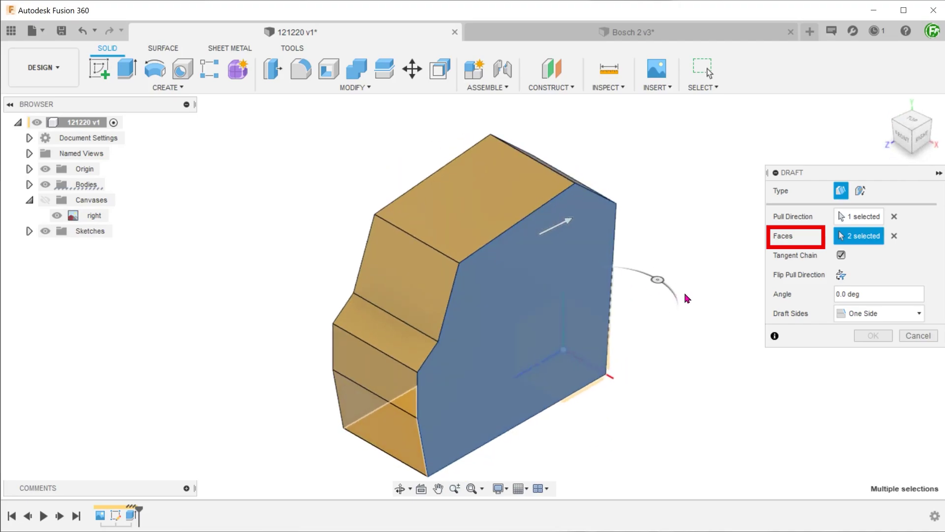
pyautogui.moveTo(879, 296); pyautogui.dragTo(831, 302)
pyautogui.write('5')
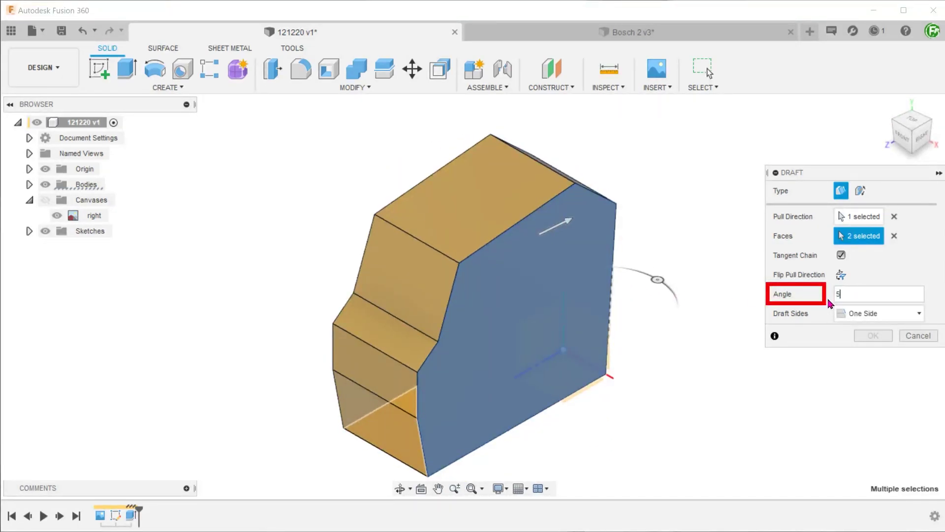
pyautogui.click(871, 336)
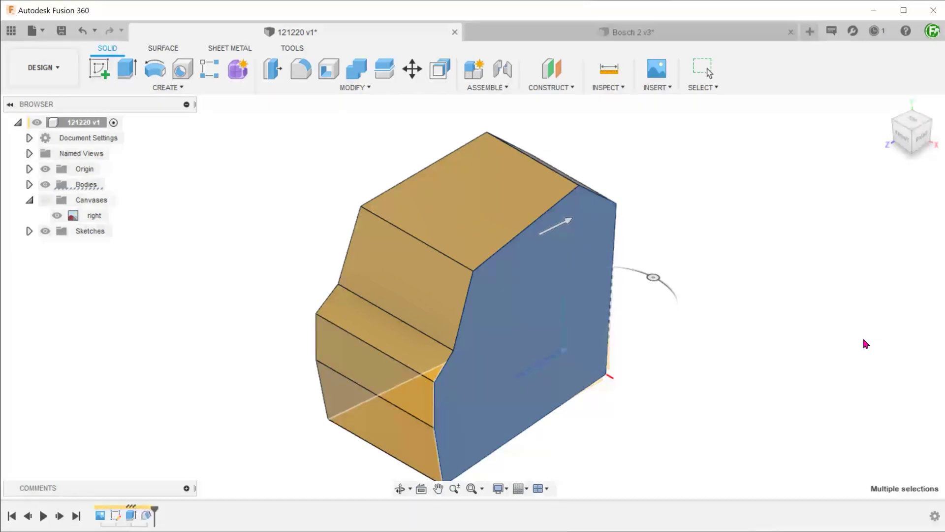
pyautogui.click(913, 127)
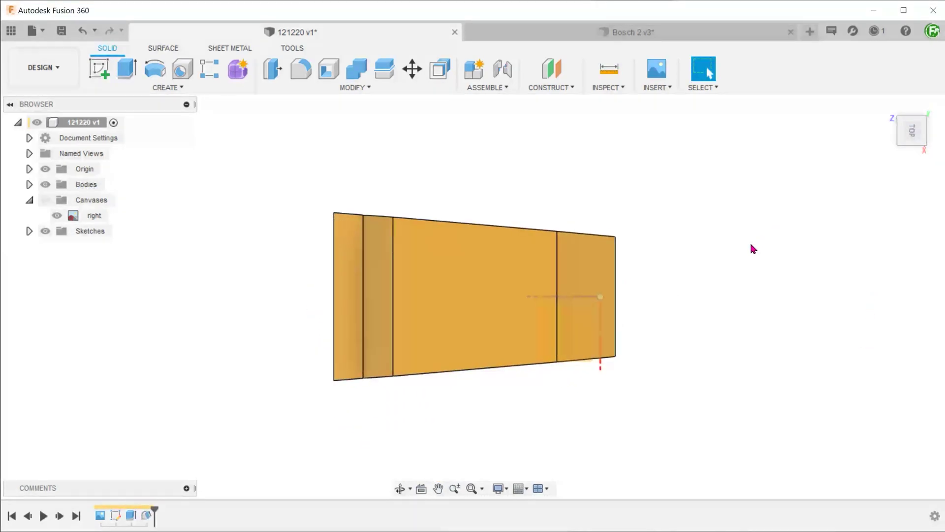
pyautogui.press('F6')
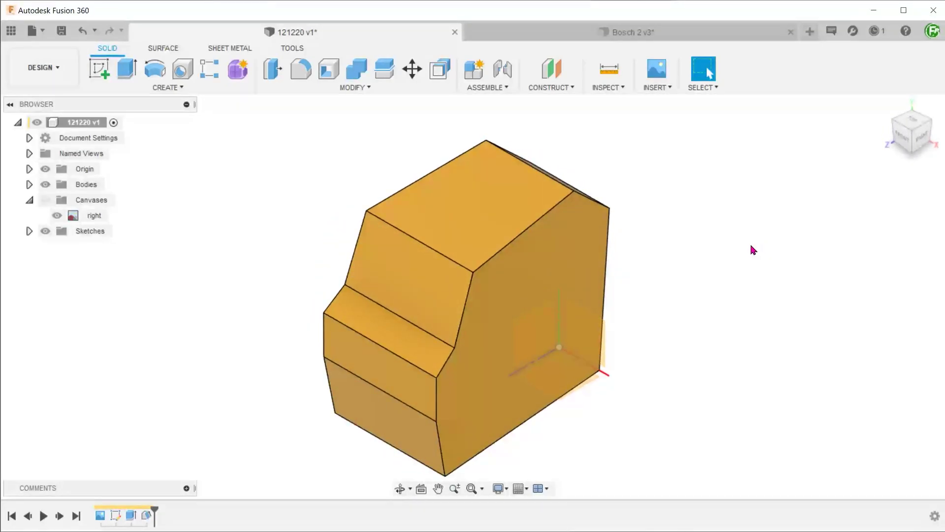
# Step: Fillet seven edges with a 5 mm radius: the sloped front face's two cross edges, and the rear cross, sloped side and vertical edges
pyautogui.press('f')
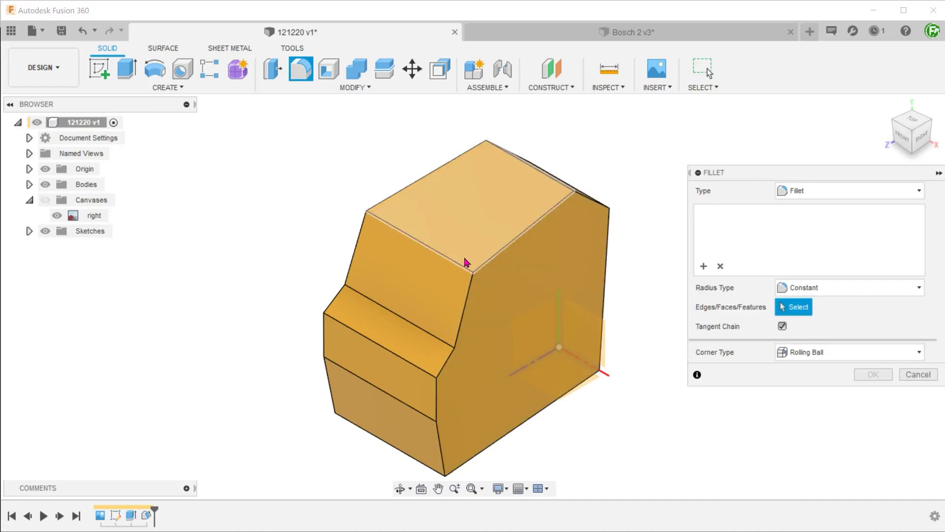
pyautogui.click(459, 262)
pyautogui.click(416, 334)
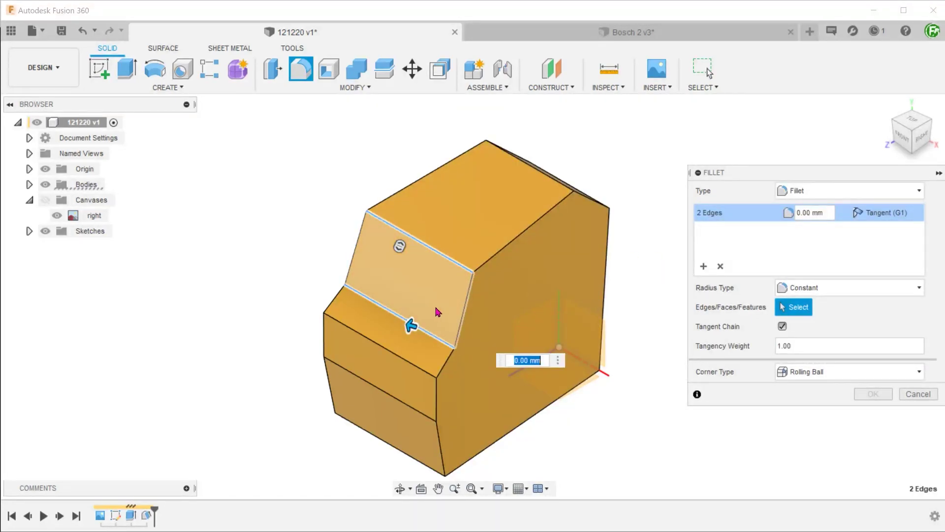
pyautogui.keyDown('shift'); pyautogui.moveTo(437, 310); pyautogui.dragTo(526, 270, button='middle'); pyautogui.keyUp('shift')
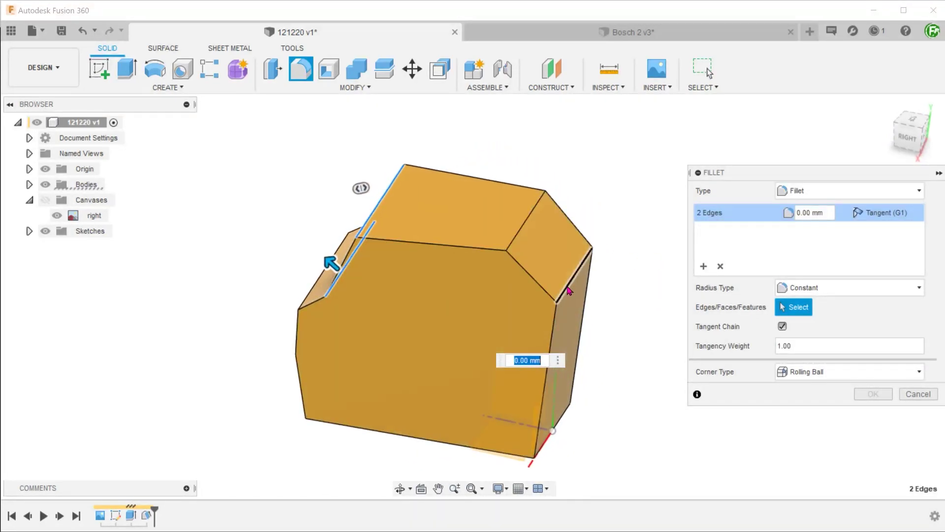
pyautogui.click(567, 286)
pyautogui.click(545, 290)
pyautogui.click(555, 325)
pyautogui.keyDown('shift'); pyautogui.moveTo(554, 325); pyautogui.dragTo(522, 288, button='middle'); pyautogui.keyUp('shift')
pyautogui.click(524, 287)
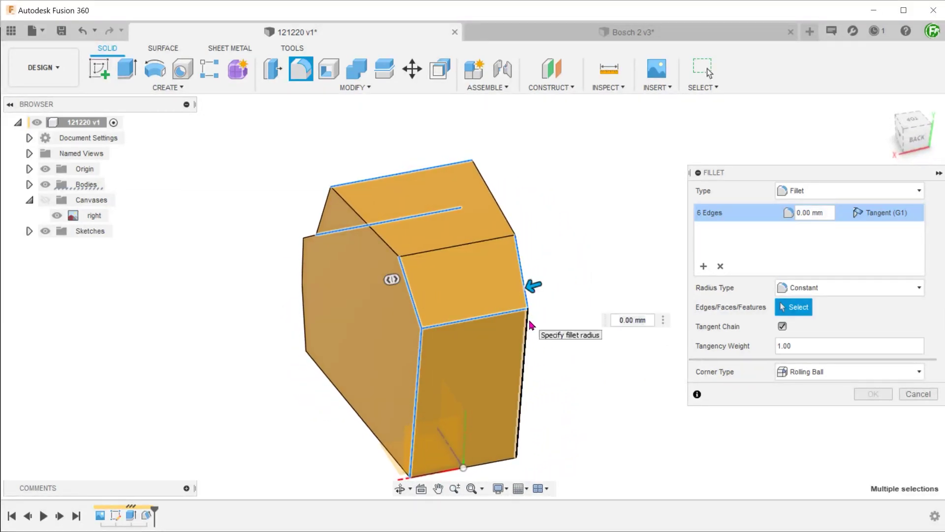
pyautogui.click(531, 321)
pyautogui.keyDown('shift'); pyautogui.moveTo(531, 321); pyautogui.dragTo(517, 333, button='middle'); pyautogui.keyUp('shift')
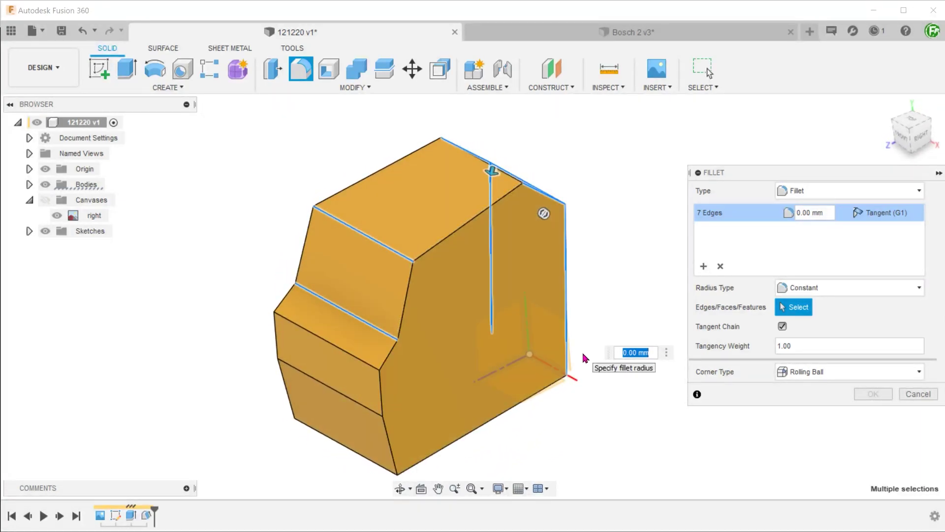
pyautogui.write('5')
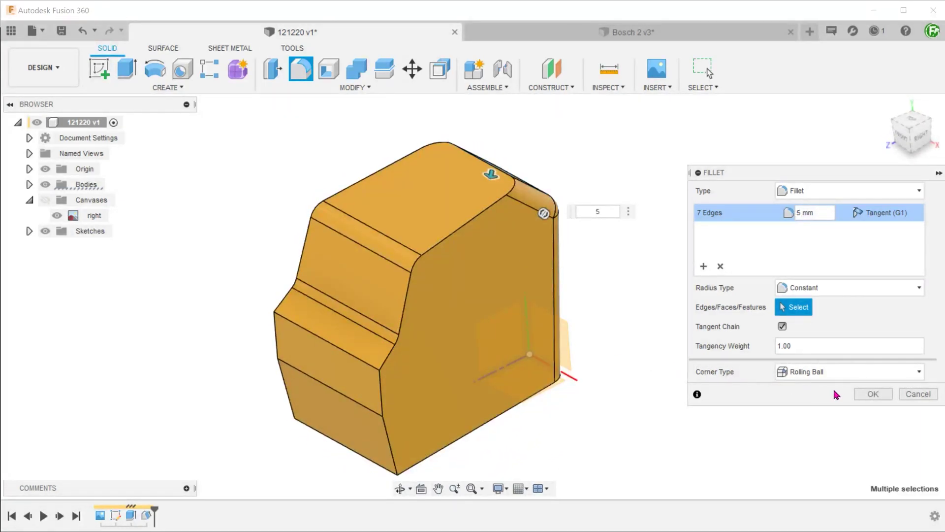
pyautogui.click(869, 395)
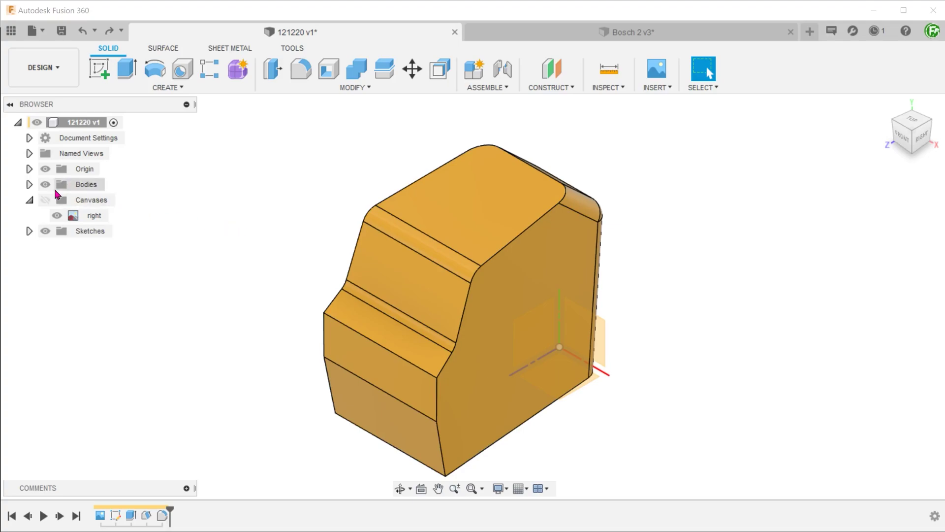
# Step: Expand the list of bodies and highlight Body1 to identify the solid
pyautogui.click(29, 184)
pyautogui.click(83, 202)
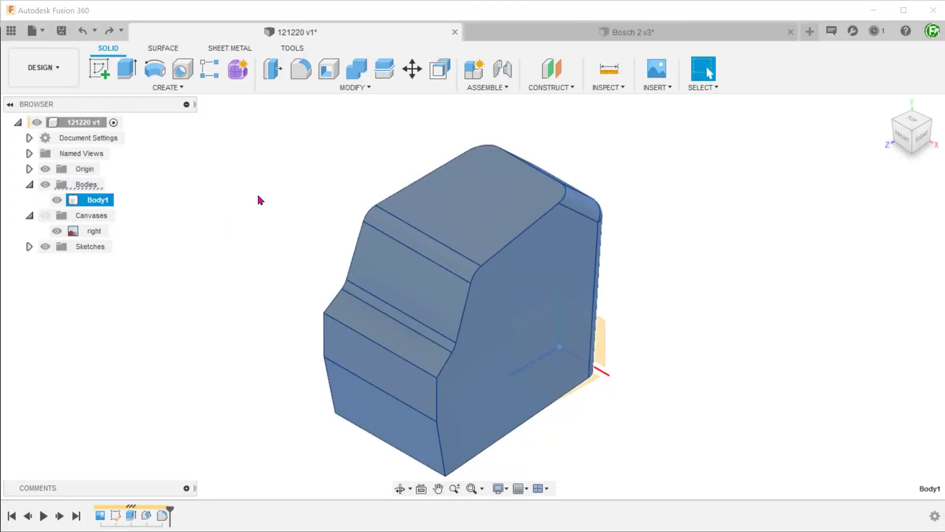
pyautogui.click(260, 199)
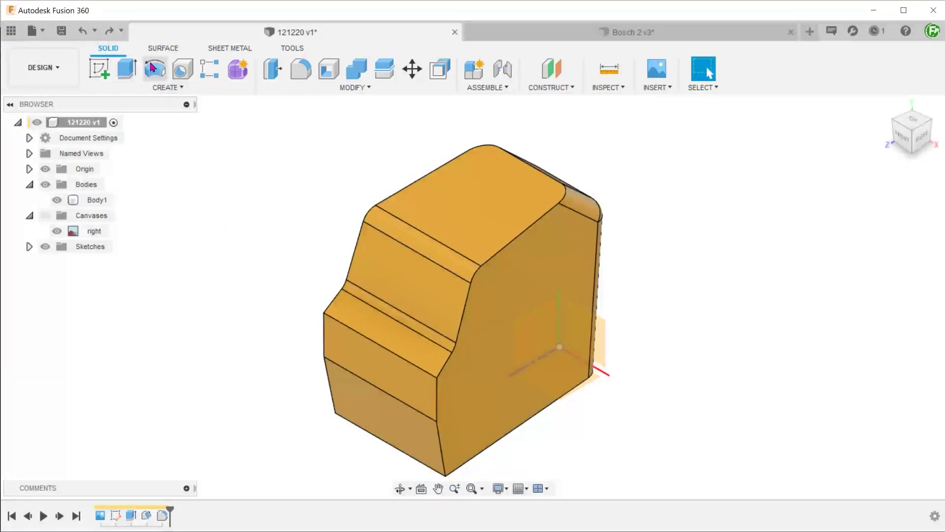
# Step: Delete the front vertical face, both sloped front faces, the top face and the fillets between them, leaving an open surface body
pyautogui.click(162, 49)
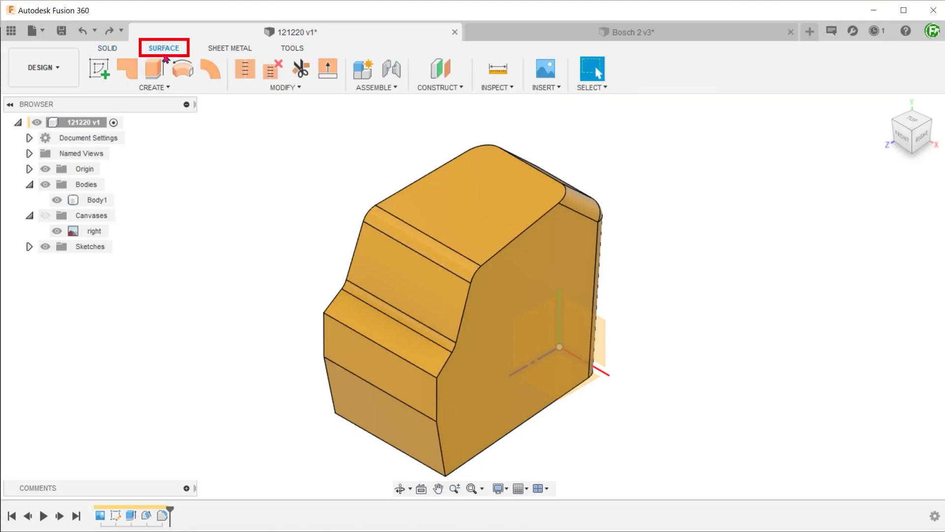
pyautogui.click(334, 353)
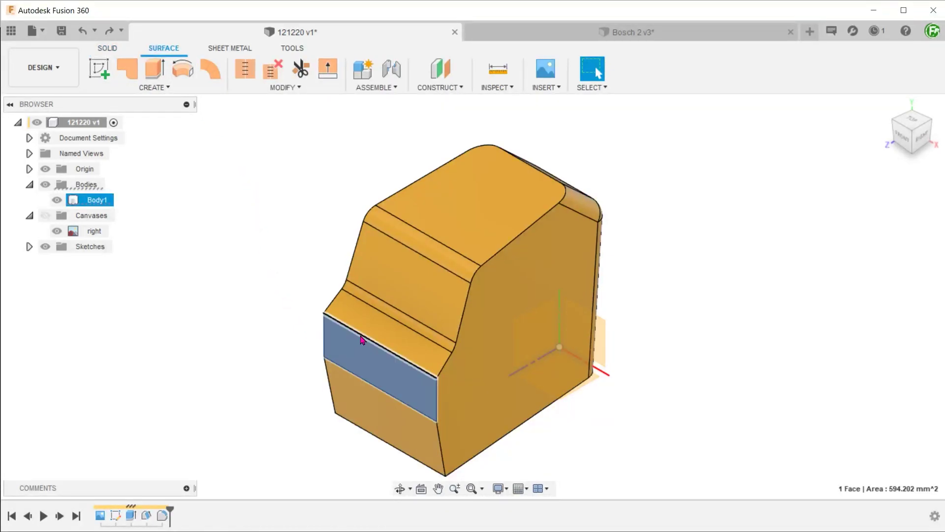
pyautogui.click(369, 326)
pyautogui.click(378, 303)
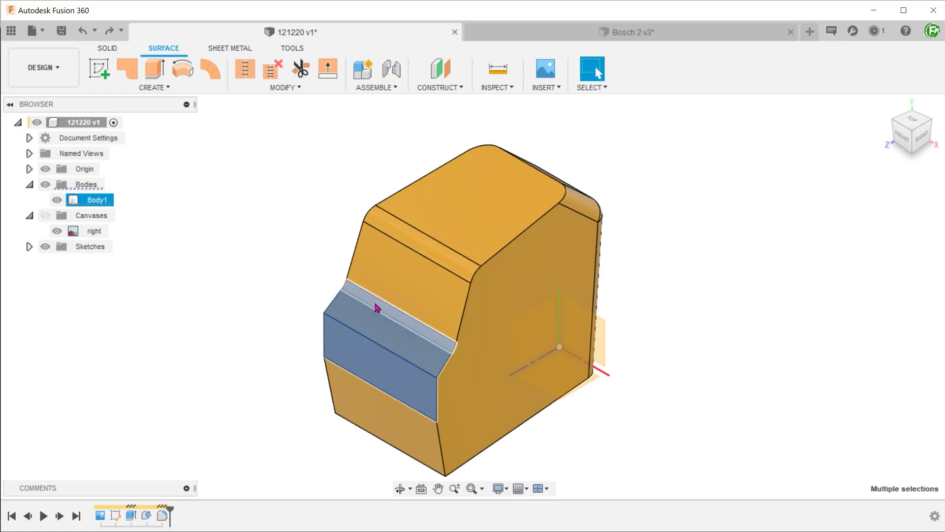
pyautogui.click(413, 246)
pyautogui.click(437, 217)
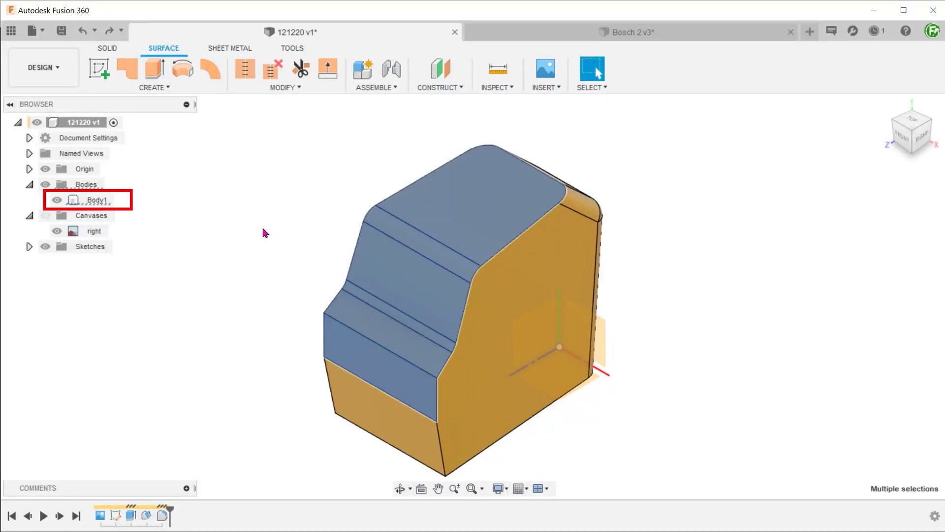
pyautogui.press('Delete')
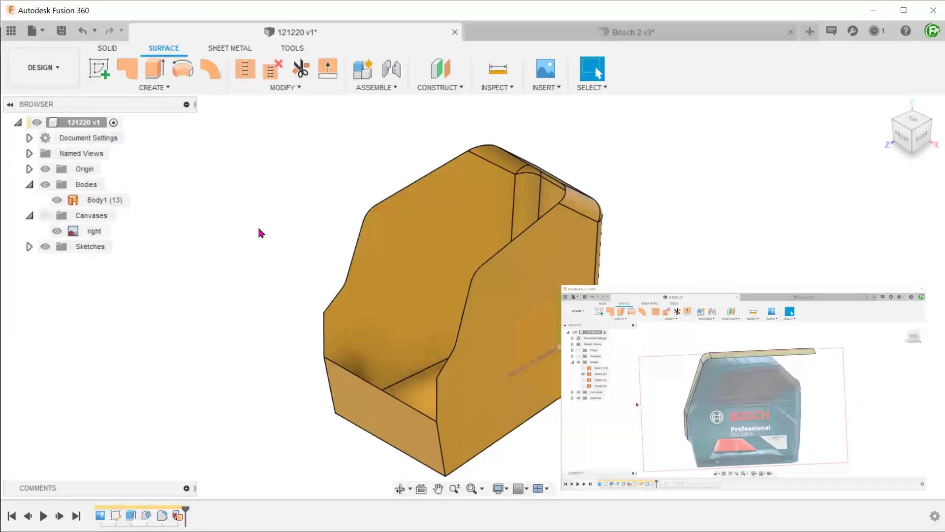
# Step: Show the canvases again and start a sketch on the YZ plane for tracing the side reference image
pyautogui.click(45, 215)
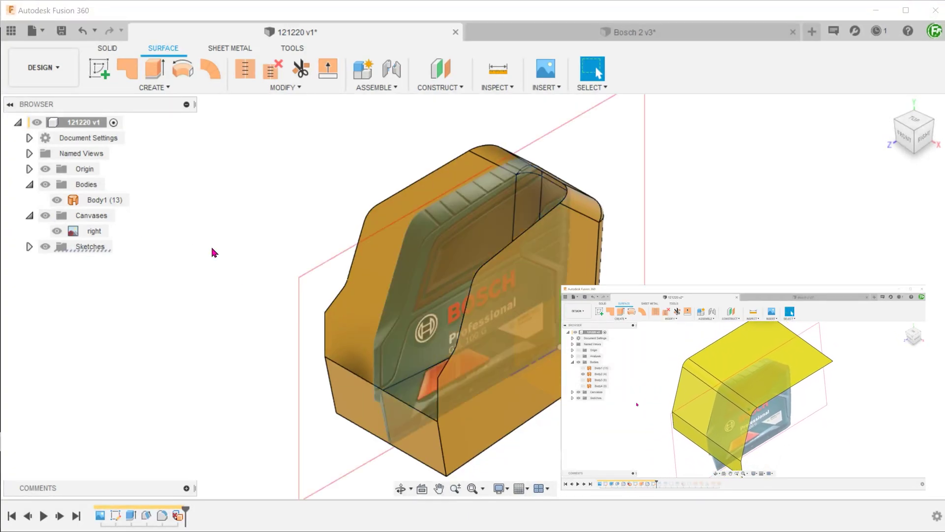
pyautogui.click(552, 330)
pyautogui.click(550, 325)
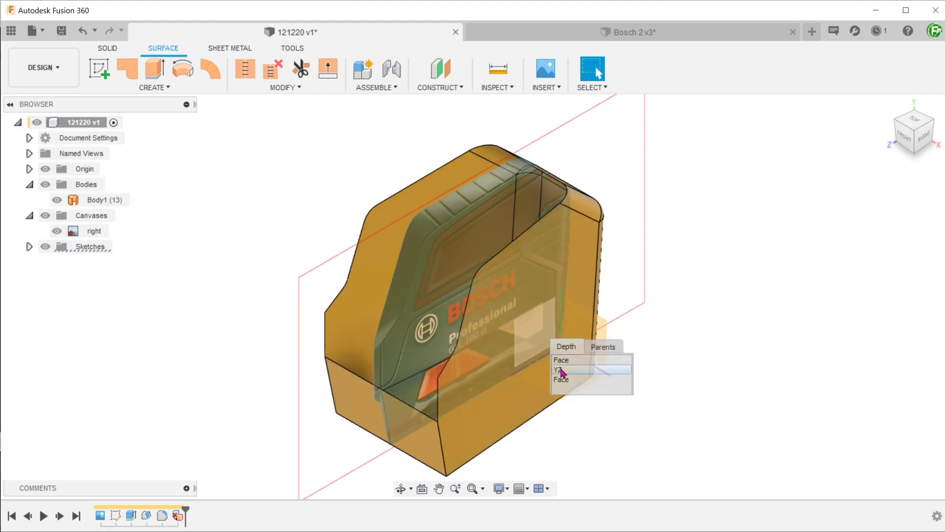
pyautogui.click(559, 370)
pyautogui.rightClick(537, 344)
pyautogui.click(535, 403)
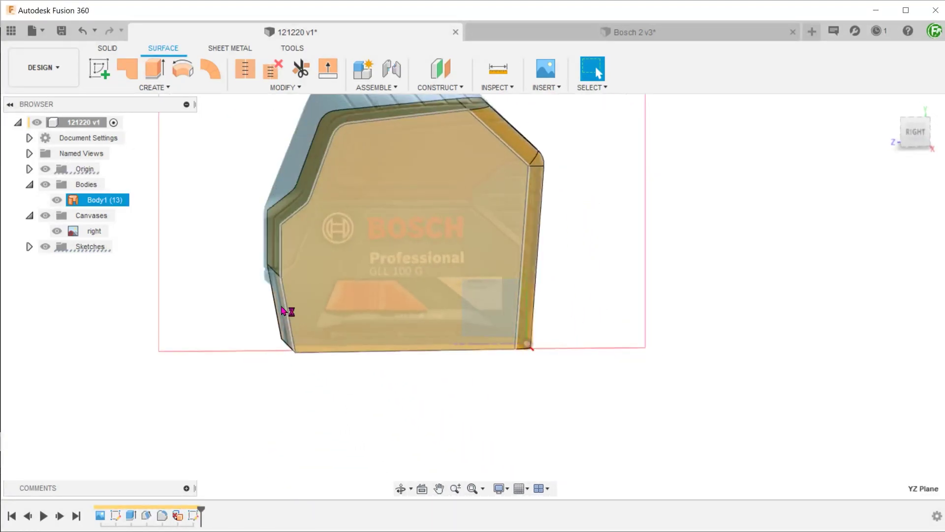
pyautogui.click(29, 153)
pyautogui.doubleClick(111, 231)
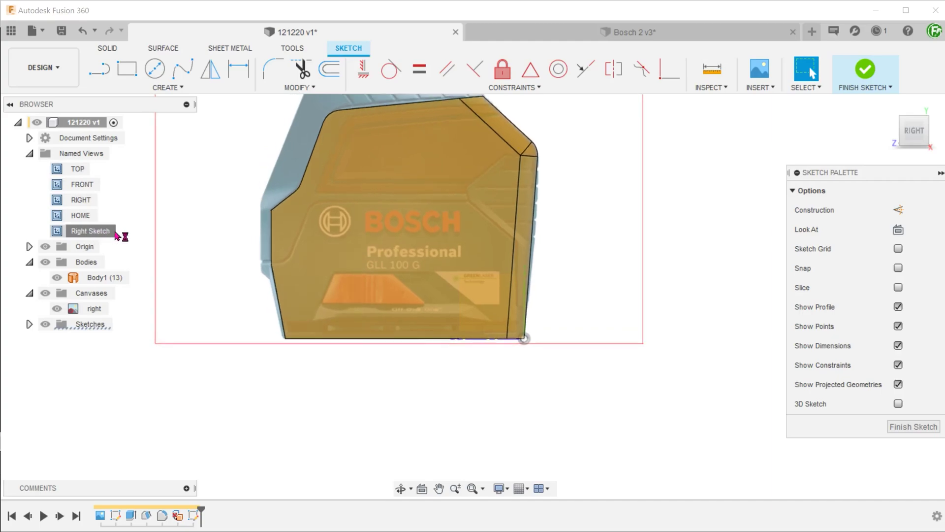
# Step: Sketch an open three-line chain along the reference outline: vertical at the front, sloped up to the top, and across past the rear
pyautogui.press('l')
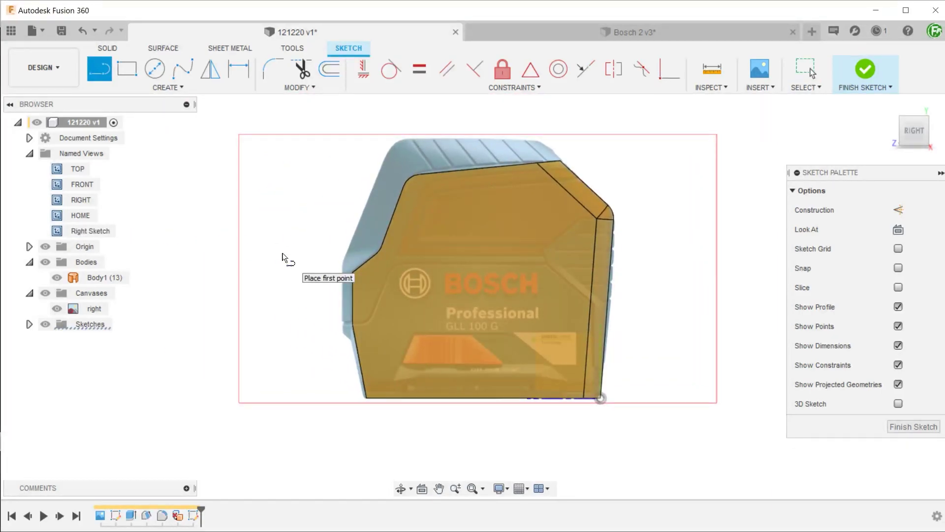
pyautogui.click(341, 323)
pyautogui.click(341, 294)
pyautogui.click(401, 139)
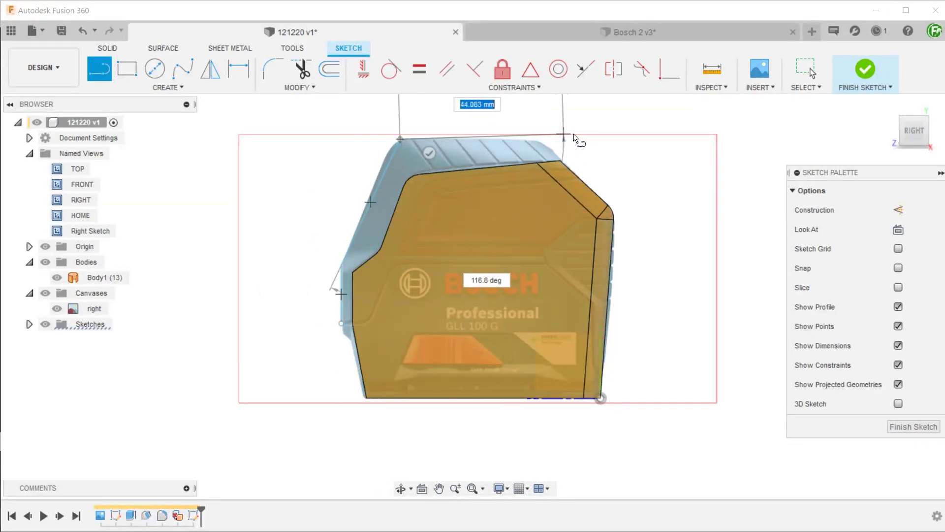
pyautogui.click(650, 139)
pyautogui.press('Escape')
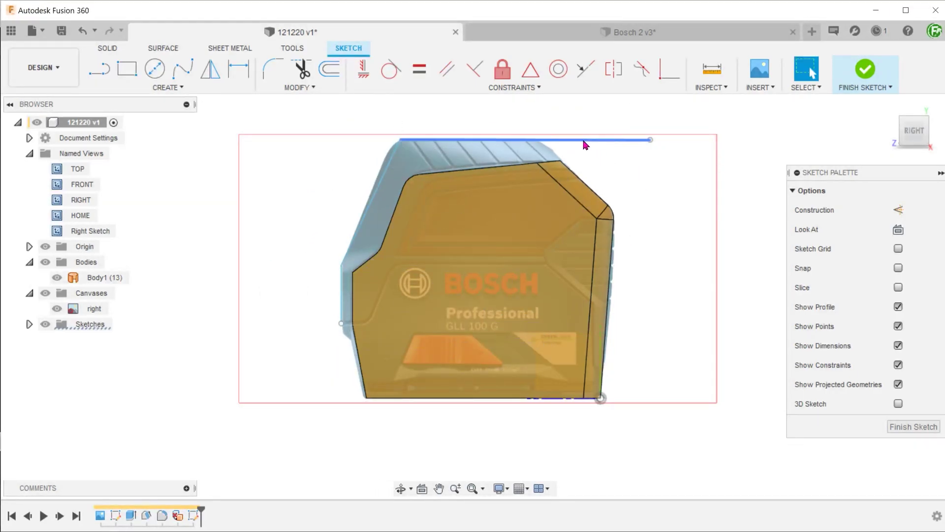
# Step: Constrain the top line to horizontal and shift its front corner slightly outward to match the reference outline
pyautogui.rightClick(586, 144)
pyautogui.click(588, 270)
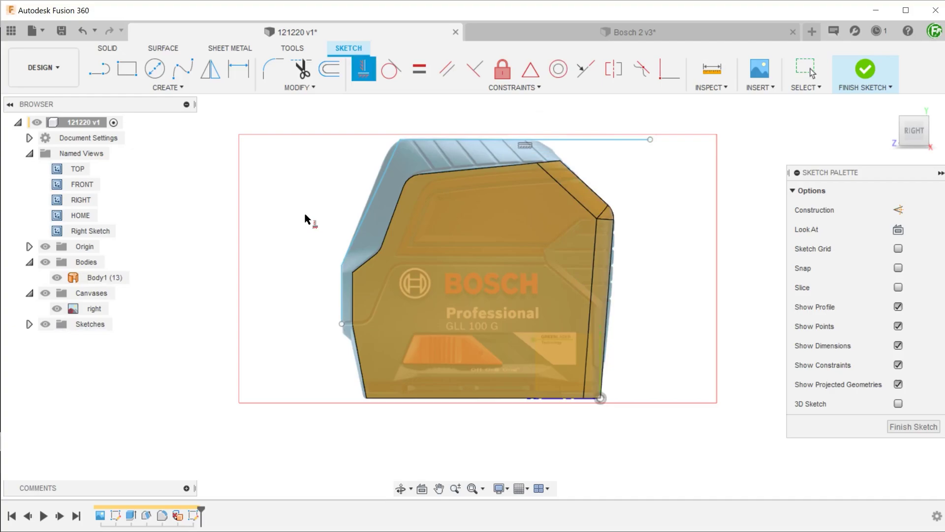
pyautogui.press('Escape')
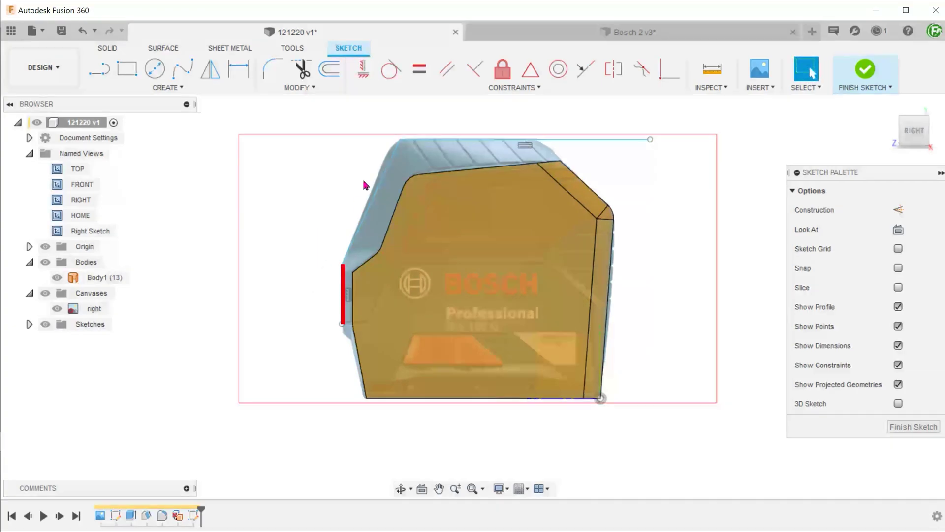
pyautogui.moveTo(401, 141); pyautogui.dragTo(393, 139)
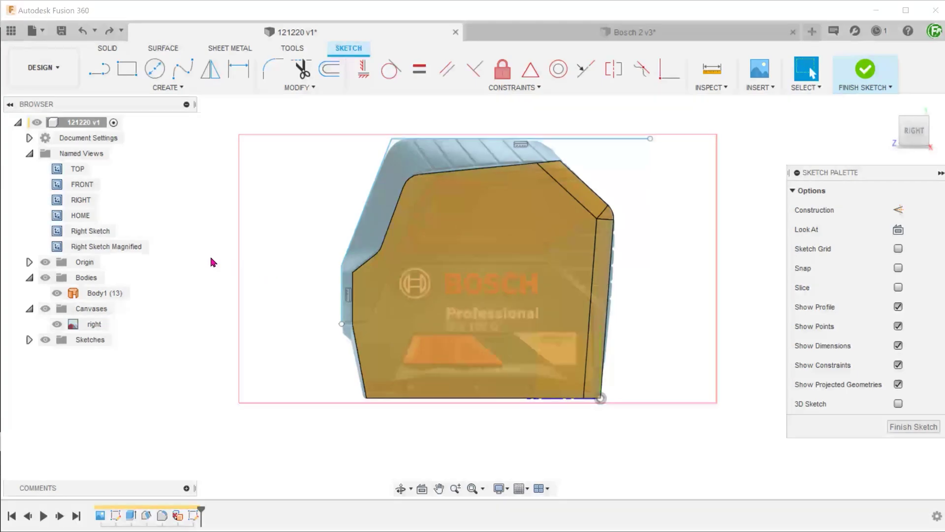
# Step: Align the upper end of the vertical front line horizontally with the body's upper front corner vertex
pyautogui.doubleClick(141, 247)
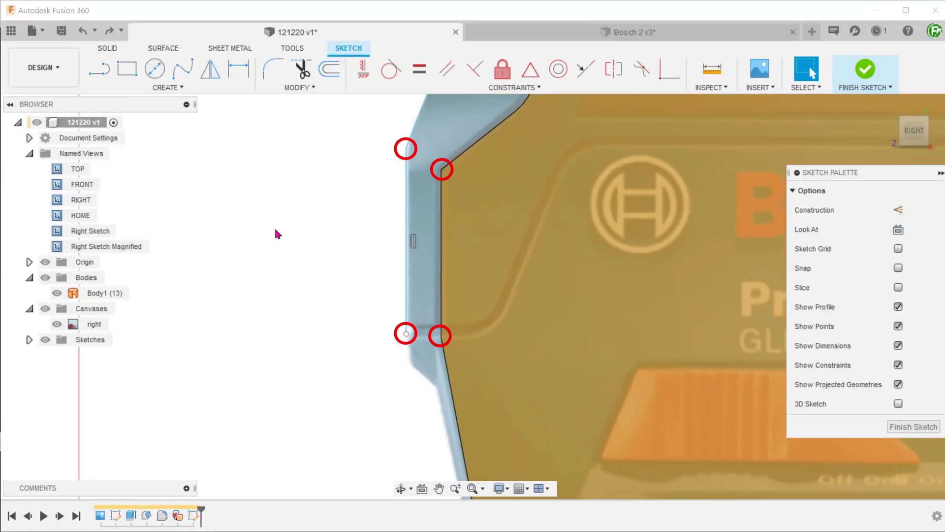
pyautogui.click(406, 148)
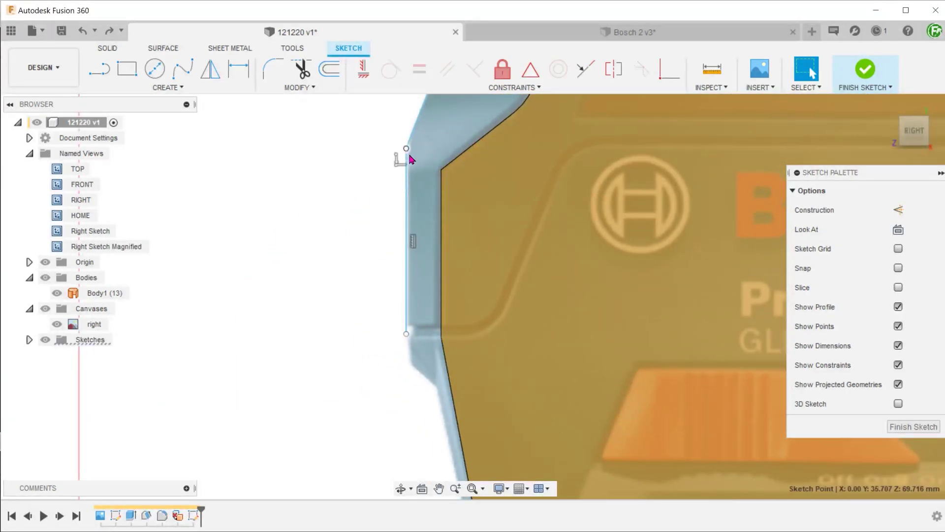
pyautogui.click(440, 170)
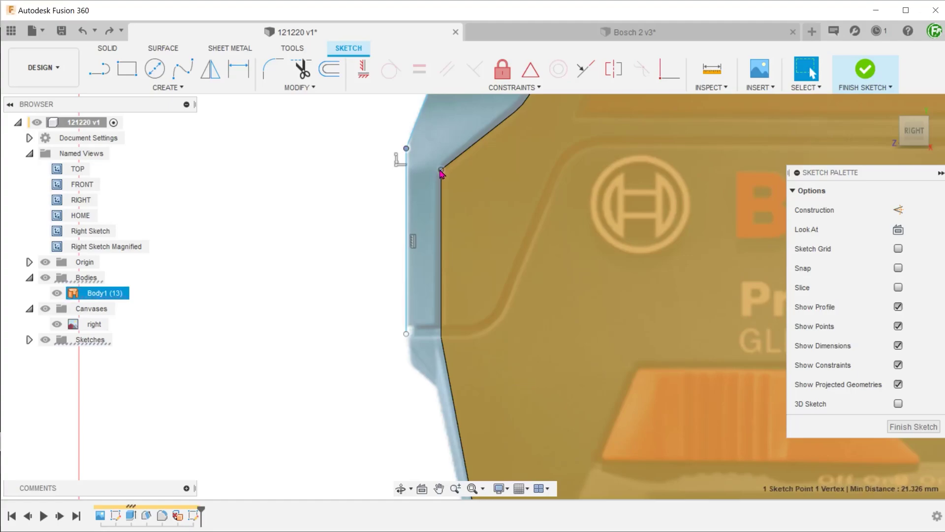
pyautogui.click(363, 81)
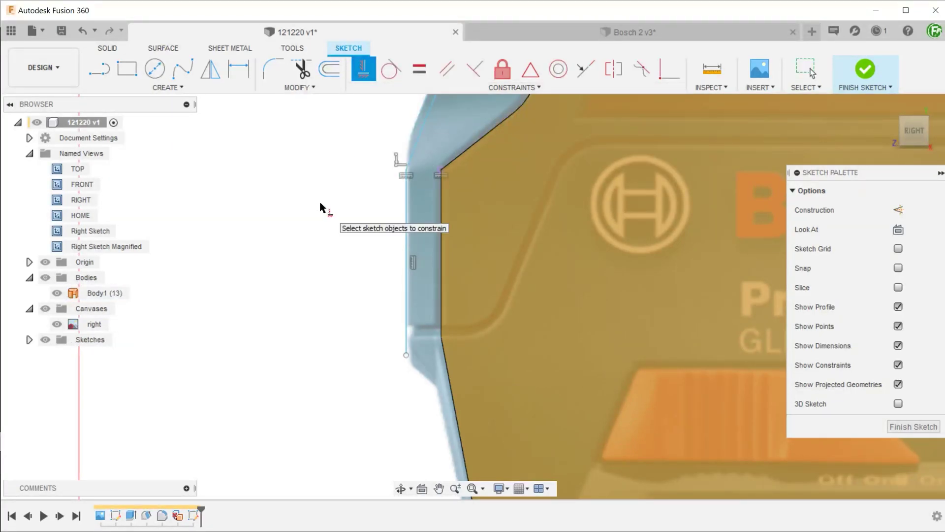
# Step: Draw a short line from the lower end of the vertical front line to the body's lower front corner vertex
pyautogui.press('l')
pyautogui.click(405, 355)
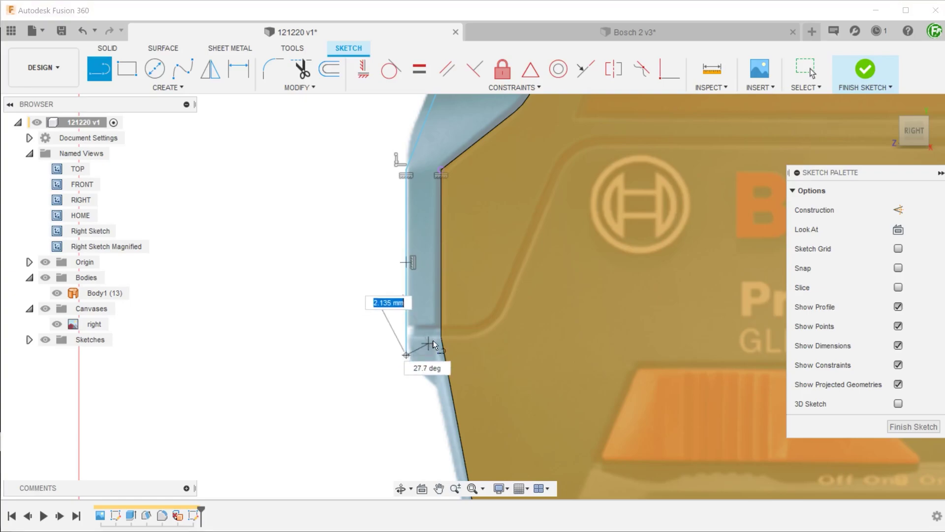
pyautogui.click(441, 337)
pyautogui.press('Escape')
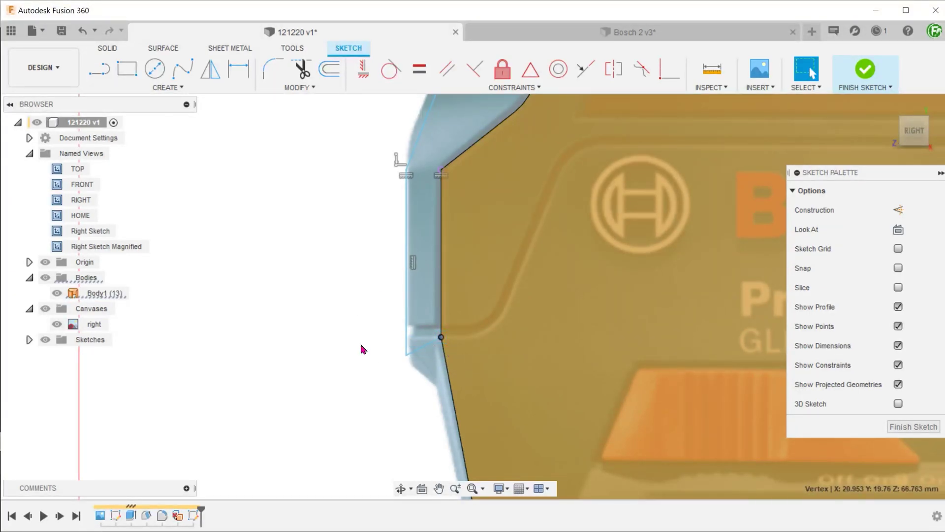
# Step: Constrain the short connecting line to horizontal and turn it into a construction line
pyautogui.click(421, 351)
pyautogui.rightClick(421, 352)
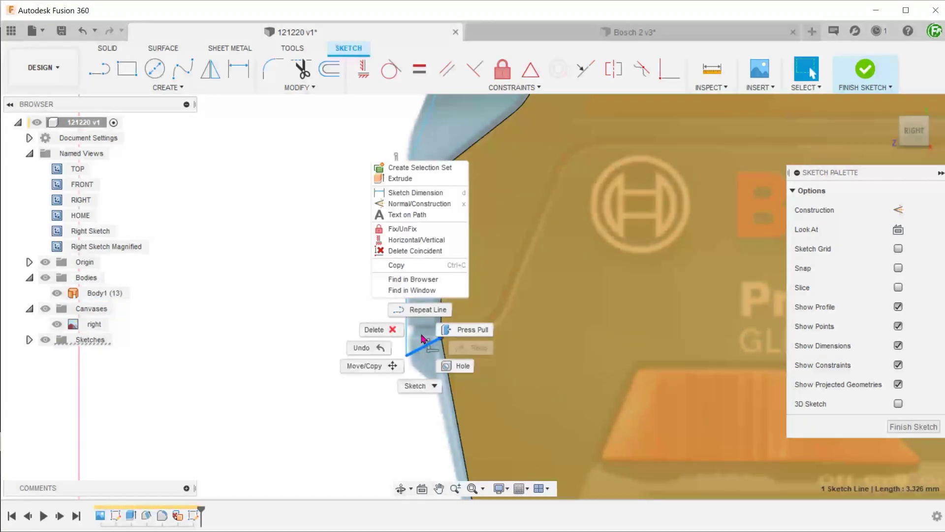
pyautogui.click(416, 240)
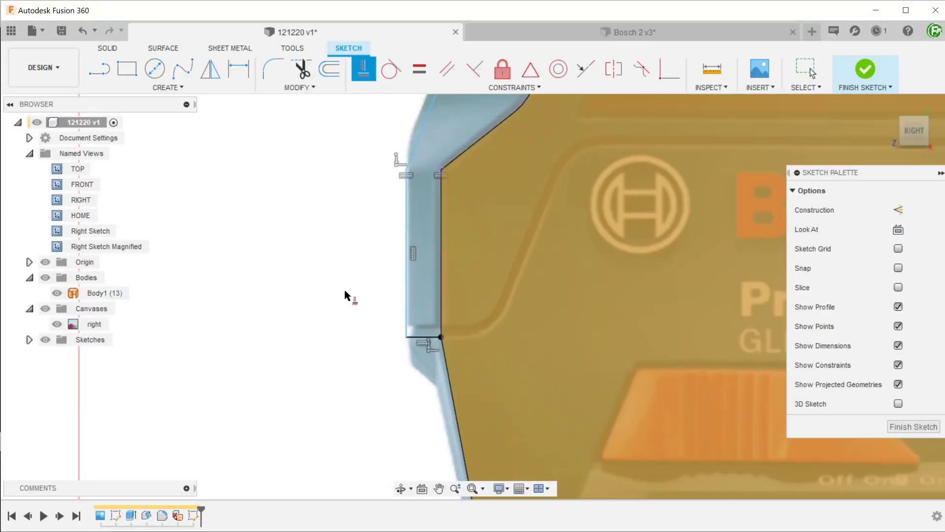
pyautogui.press('Escape')
pyautogui.rightClick(416, 340)
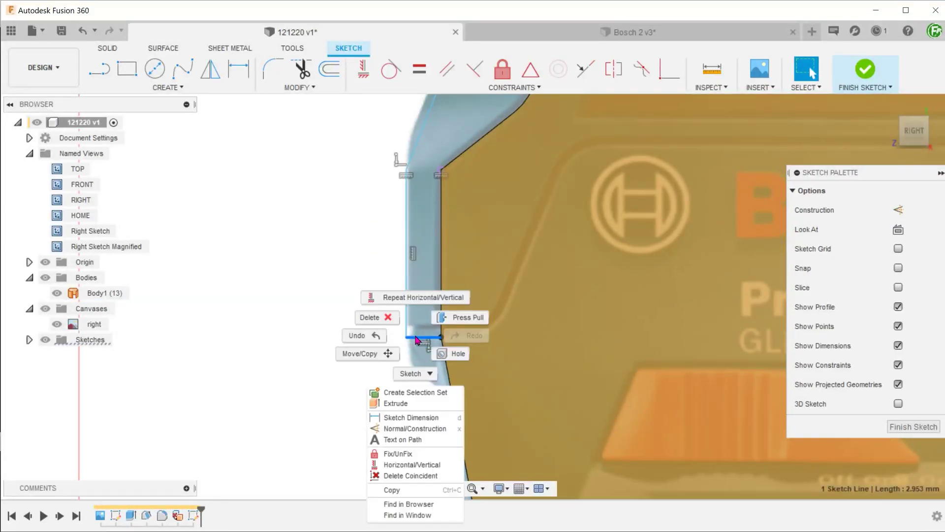
pyautogui.click(440, 432)
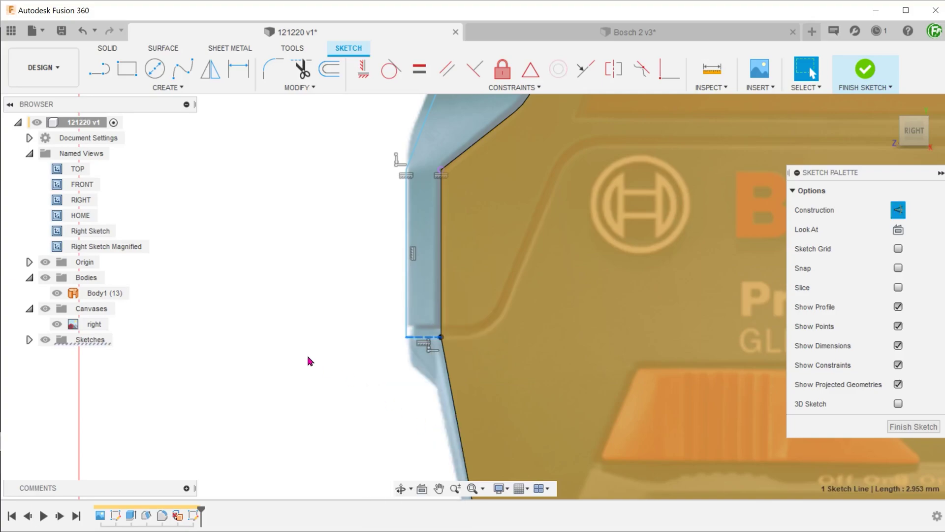
# Step: Finish the three-line profile sketch and hide the canvases
pyautogui.doubleClick(91, 231)
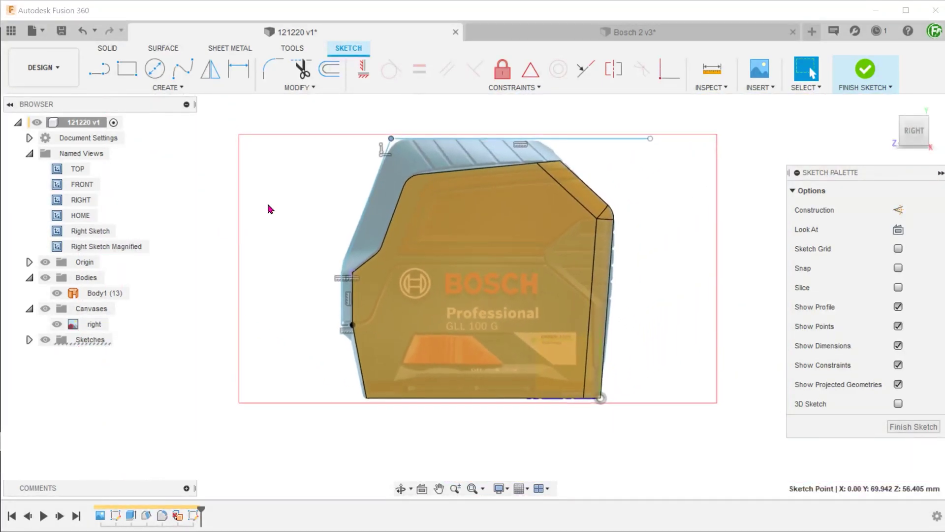
pyautogui.click(430, 143)
pyautogui.click(861, 74)
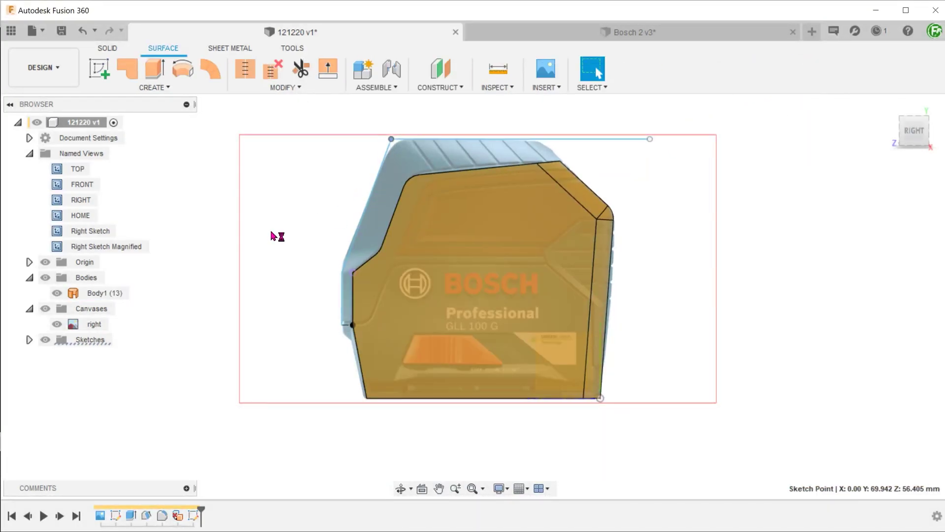
pyautogui.click(45, 308)
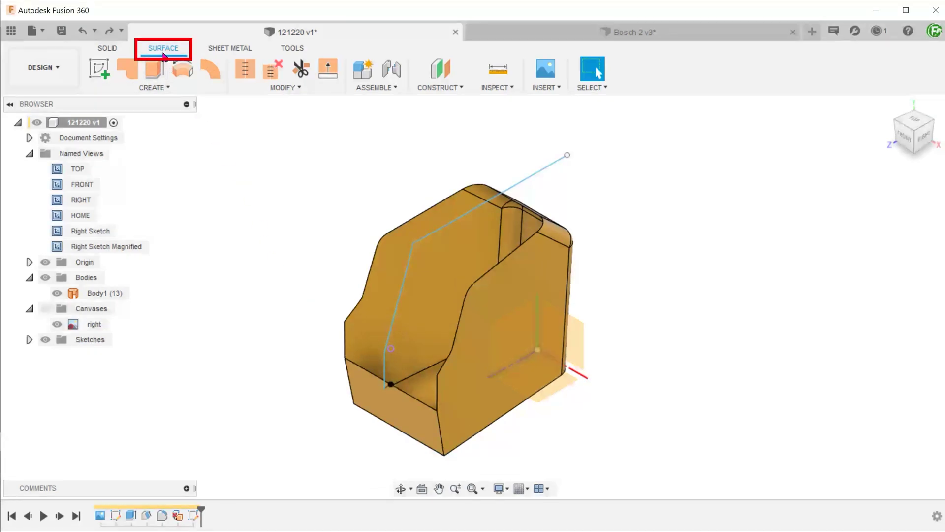
# Step: Extrude the open three-line profile as a surface 35 mm symmetrically to each side as a new body
pyautogui.click(186, 88)
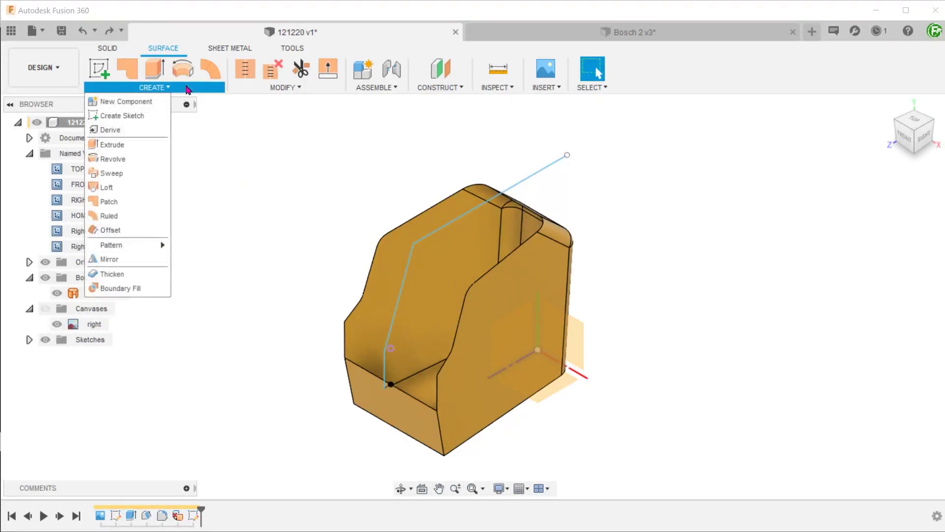
pyautogui.click(157, 145)
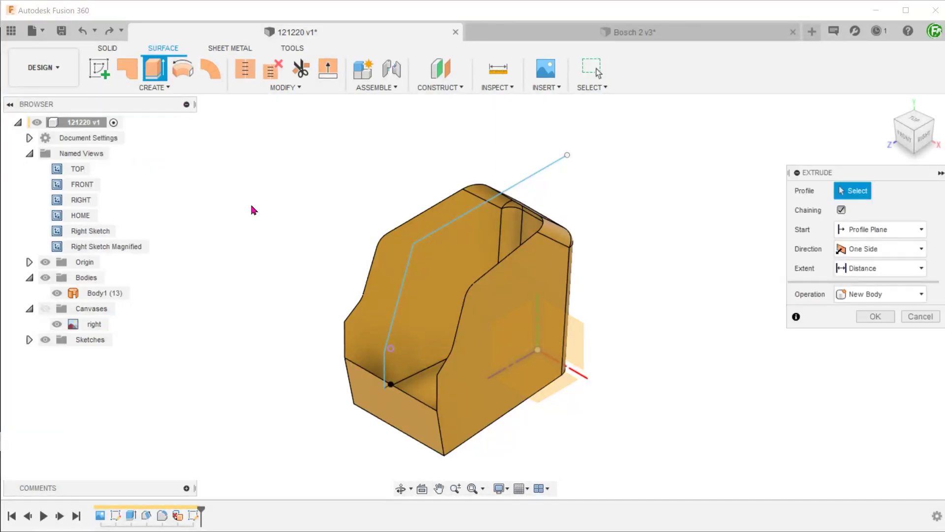
pyautogui.click(405, 278)
pyautogui.moveTo(438, 288); pyautogui.dragTo(575, 339)
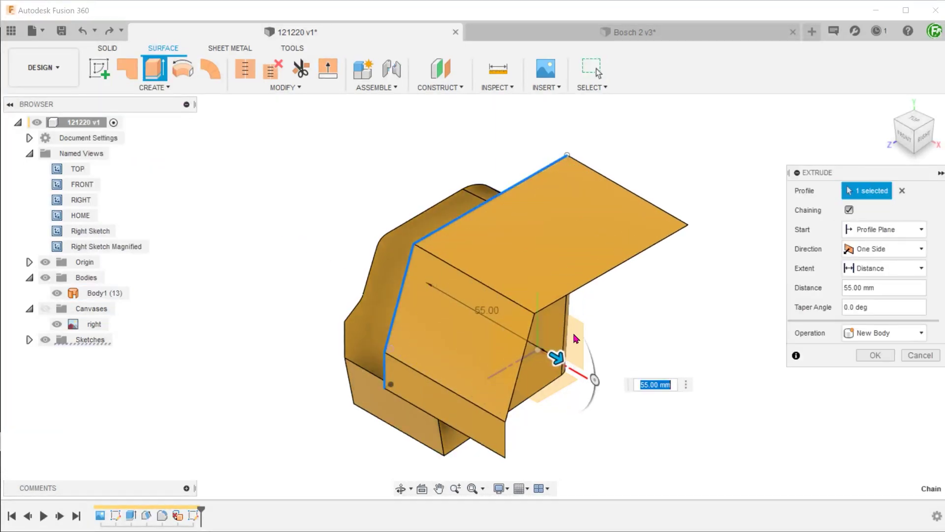
pyautogui.write('35')
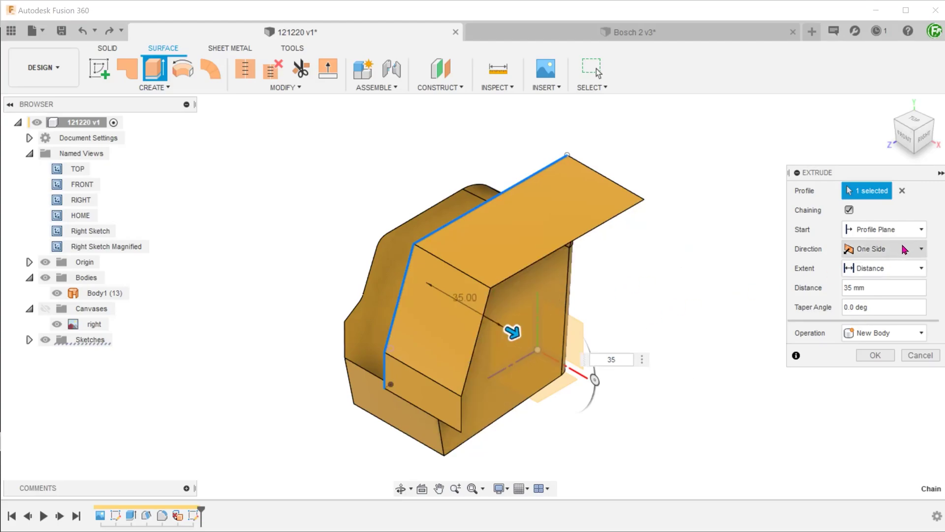
pyautogui.click(911, 248)
pyautogui.click(876, 294)
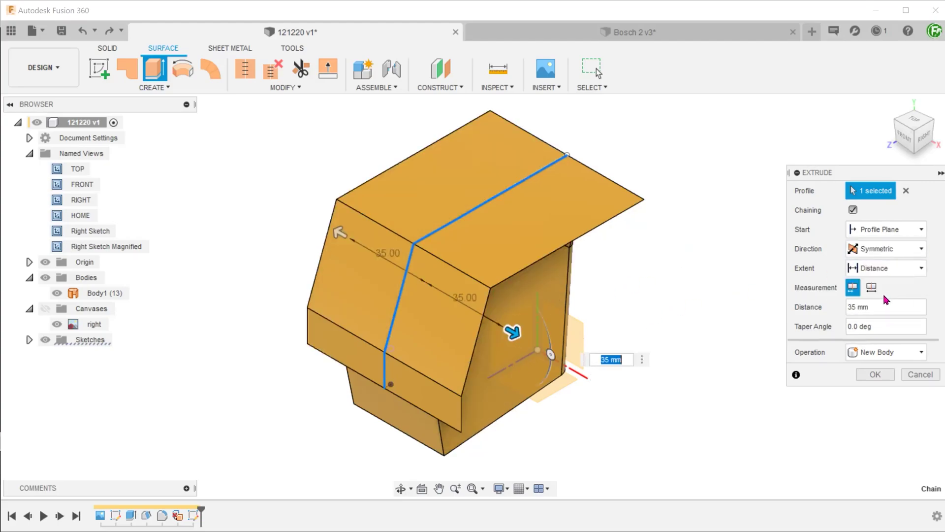
pyautogui.click(875, 374)
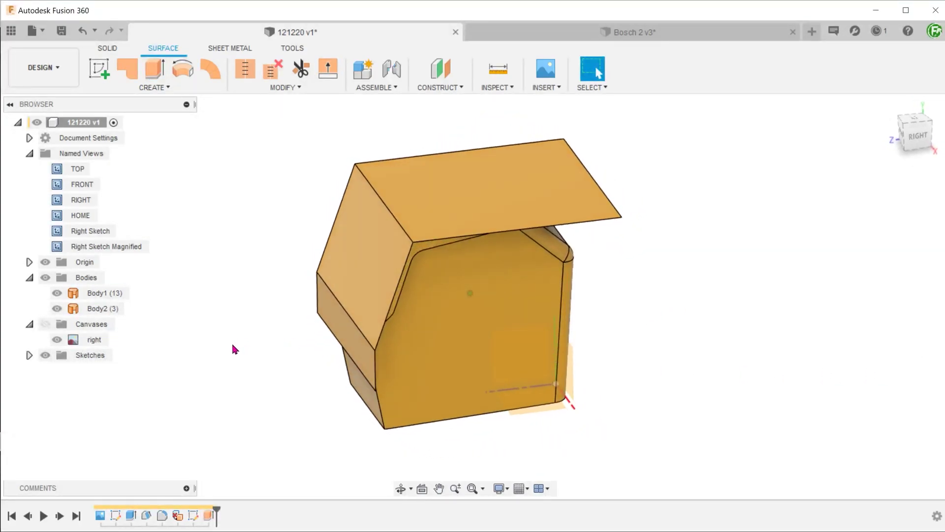
pyautogui.press('F6')
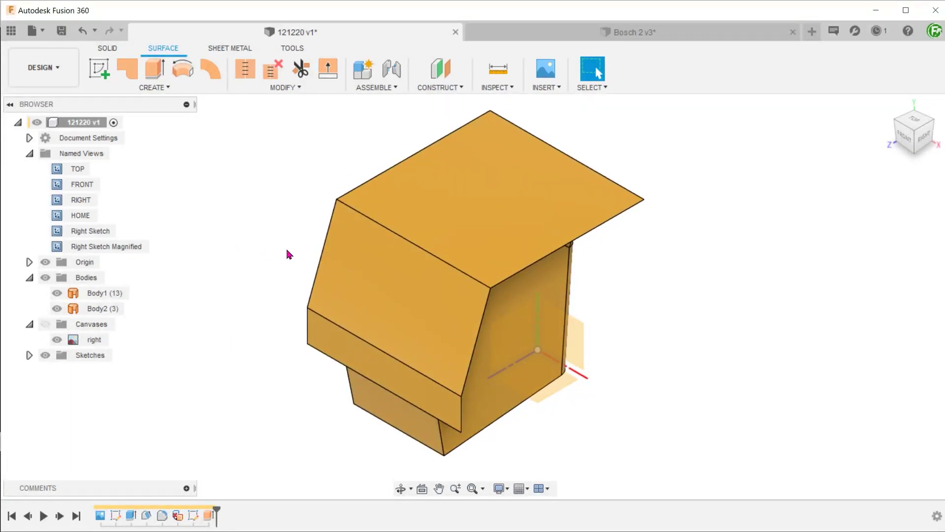
# Step: Fillet the surface's upper front edge with a 6 mm radius and compare it with the body's rounded side edge
pyautogui.click(417, 247)
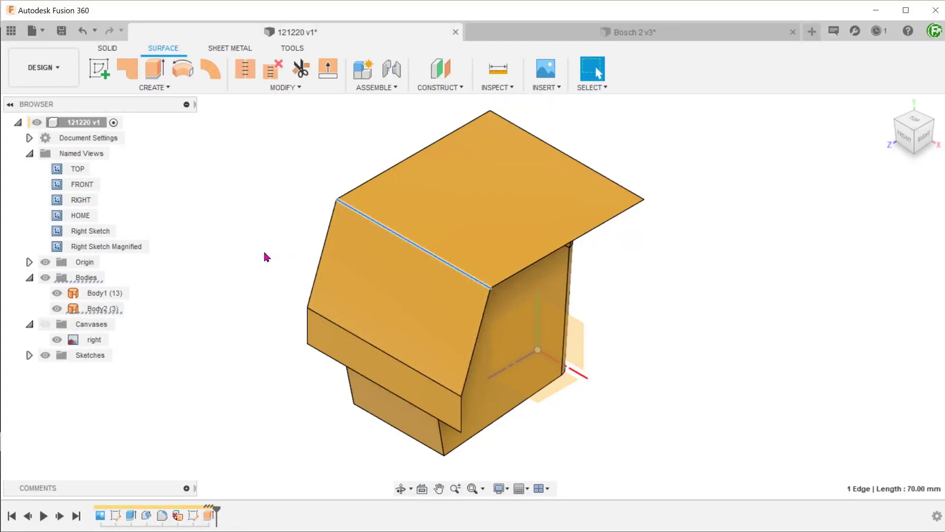
pyautogui.press('f')
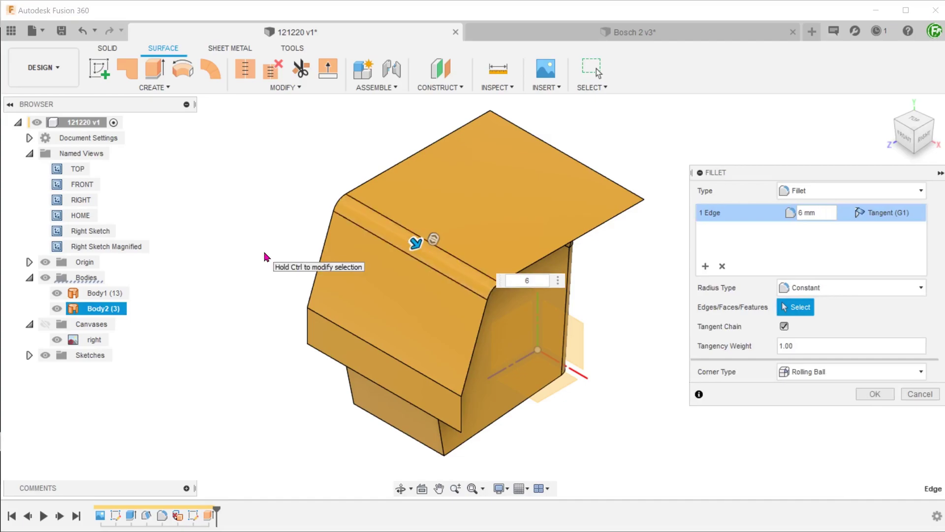
pyautogui.press('Return')
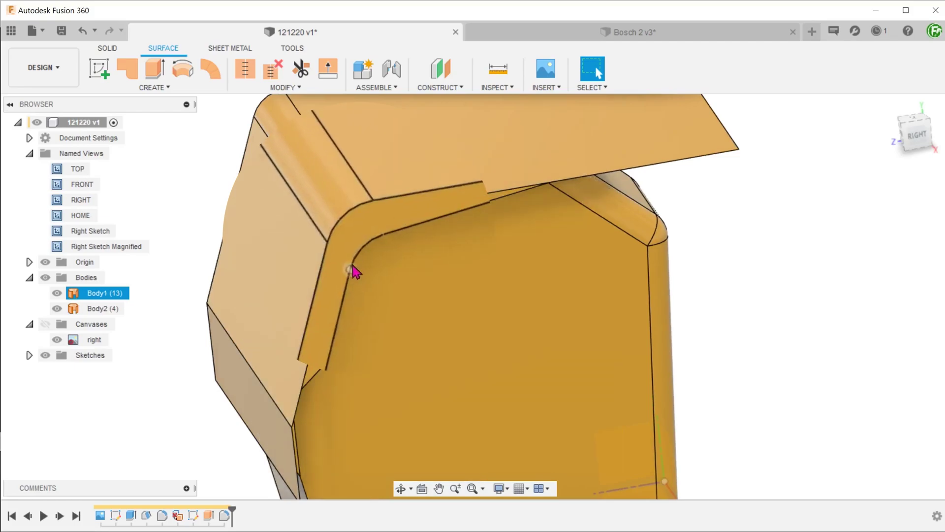
pyautogui.click(374, 268)
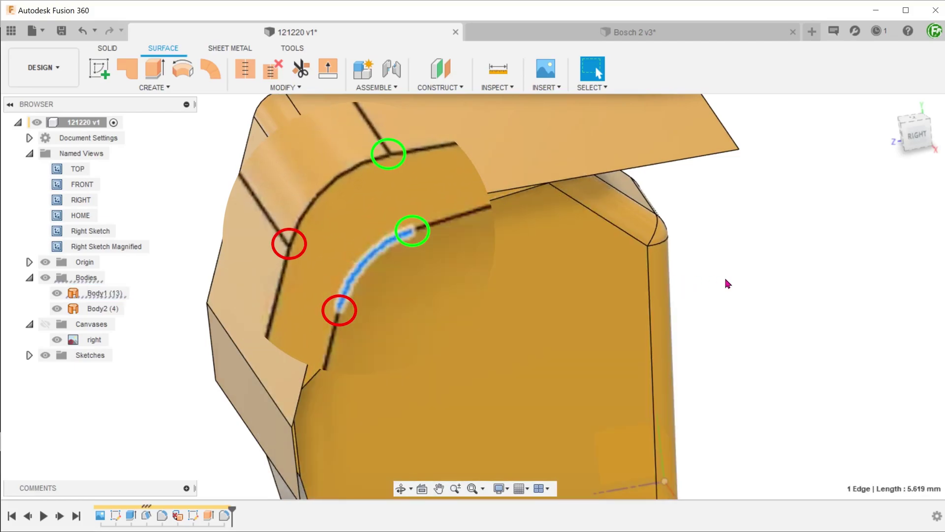
pyautogui.press('F6')
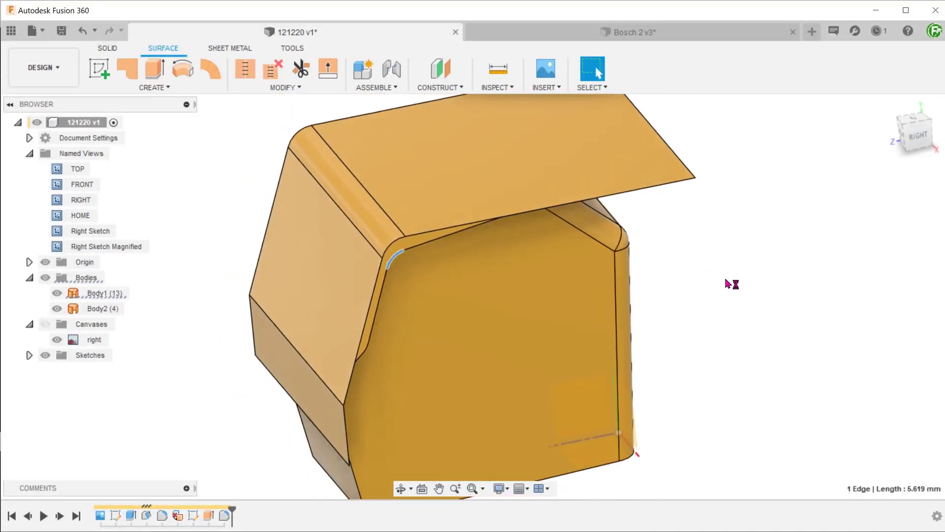
pyautogui.click(270, 288)
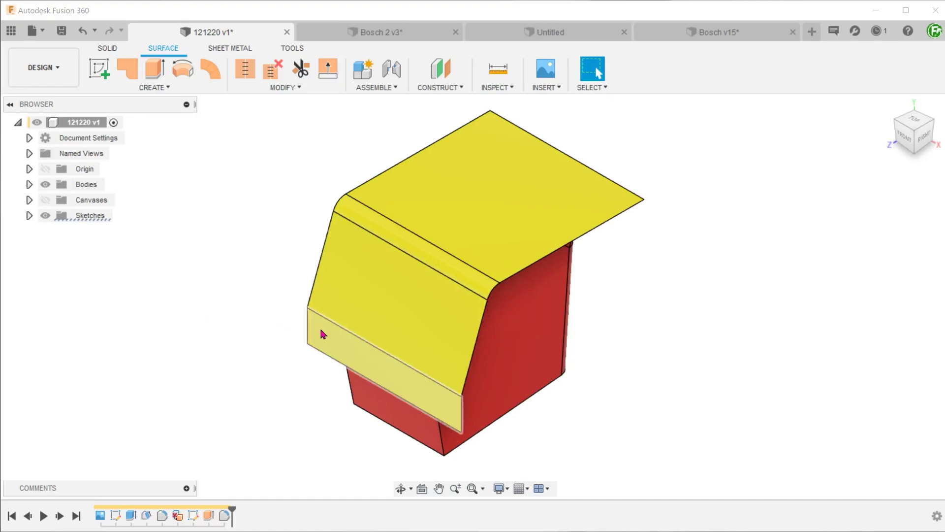
# Step: Start a sketch on the surface's narrow vertical front face, using the saved Front Mag view
pyautogui.click(328, 335)
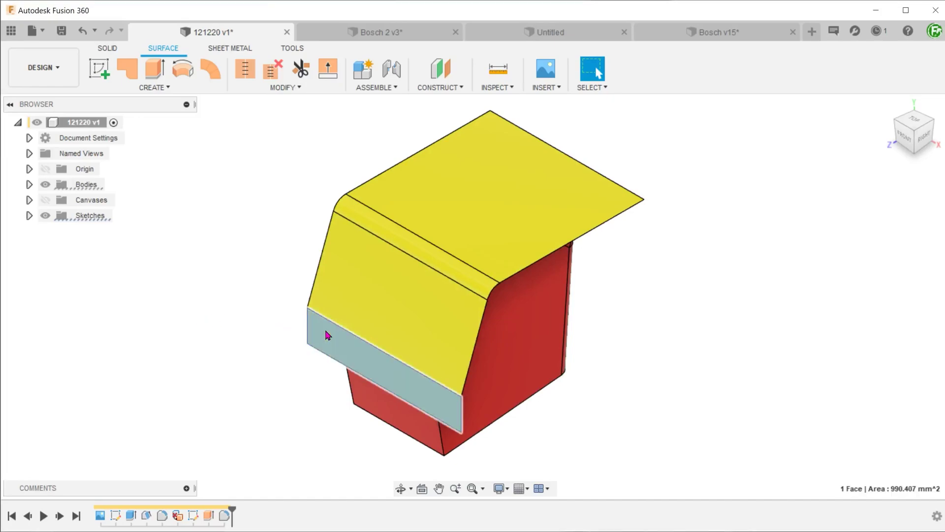
pyautogui.rightClick(328, 335)
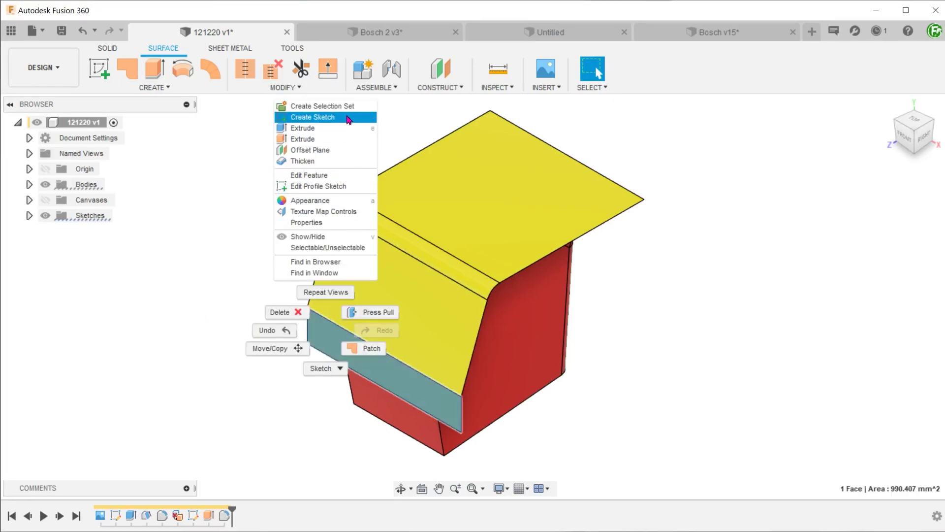
pyautogui.click(348, 120)
pyautogui.click(29, 154)
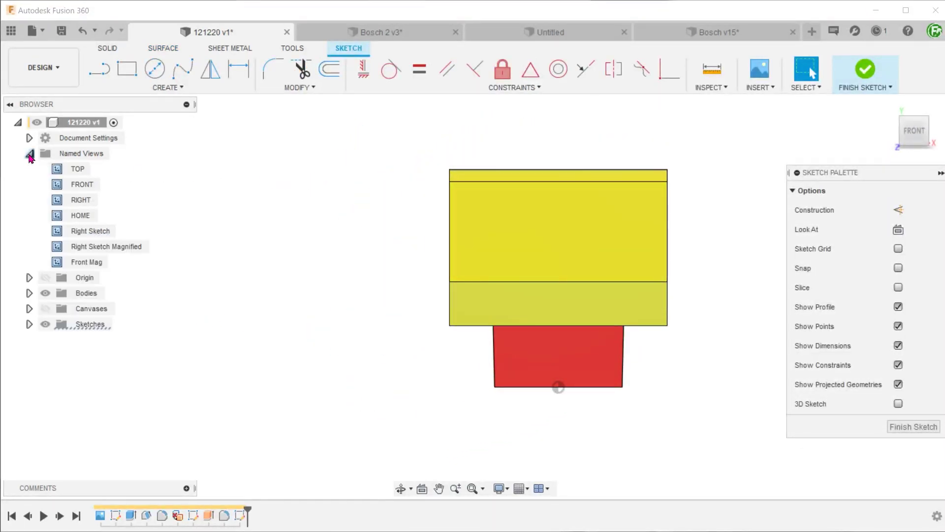
pyautogui.doubleClick(89, 261)
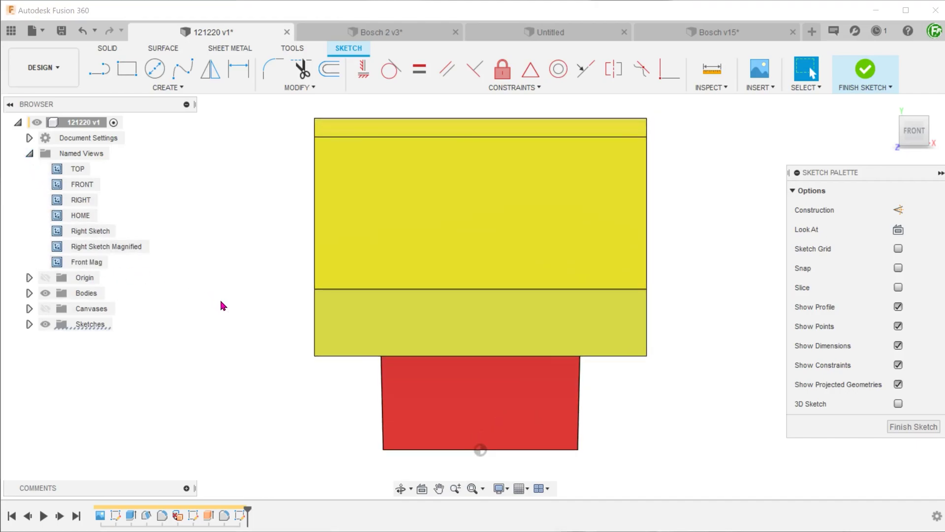
# Step: Draw a vertical centre line from the origin up into the sloped front face and turn it into a construction line
pyautogui.press('l')
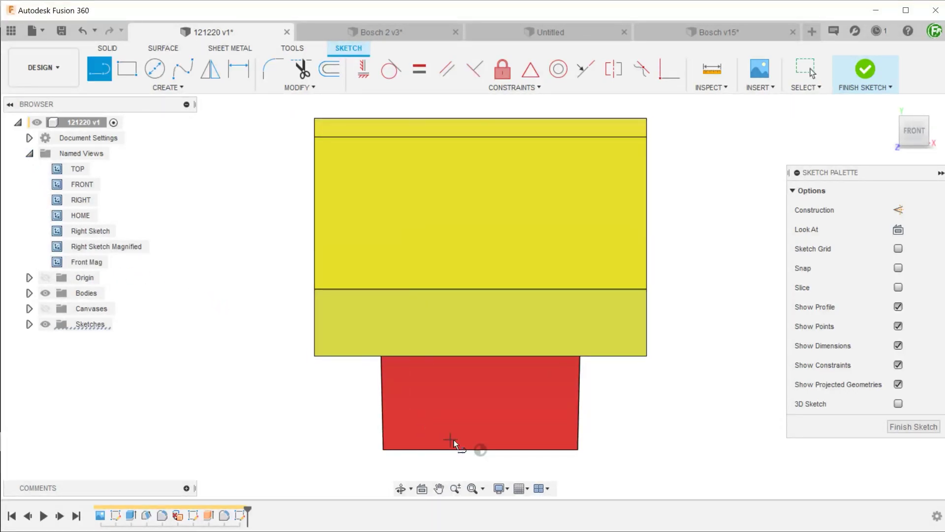
pyautogui.click(480, 450)
pyautogui.doubleClick(481, 213)
pyautogui.press('Escape')
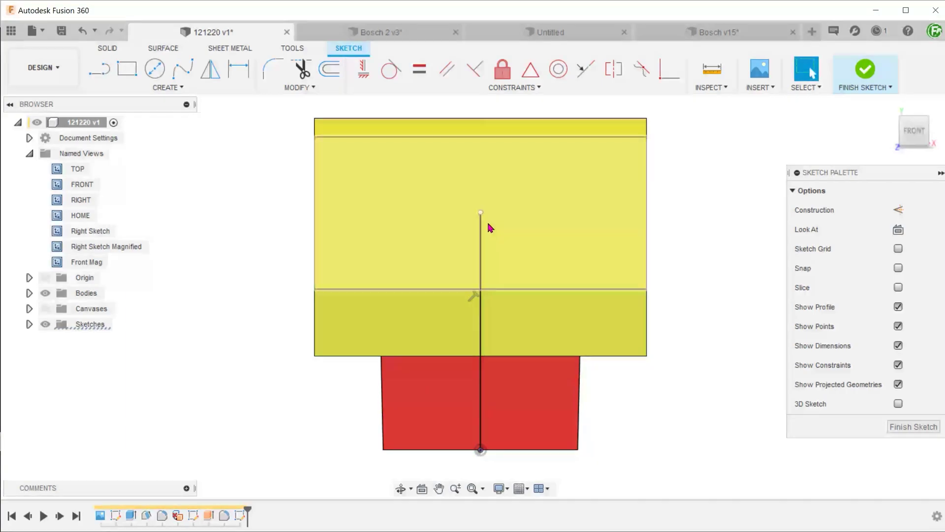
pyautogui.click(481, 245)
pyautogui.rightClick(480, 245)
pyautogui.click(473, 334)
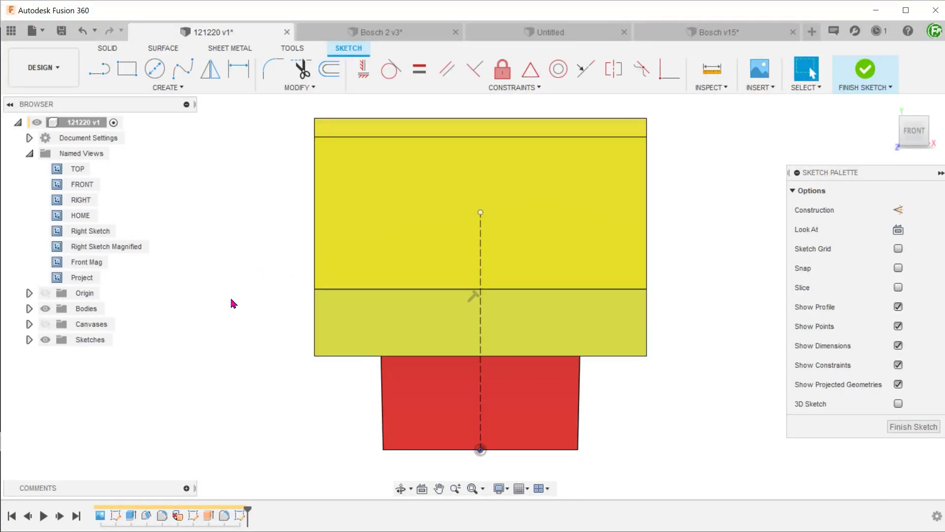
# Step: Project the red body's short vertical front side edge into the sketch
pyautogui.doubleClick(89, 278)
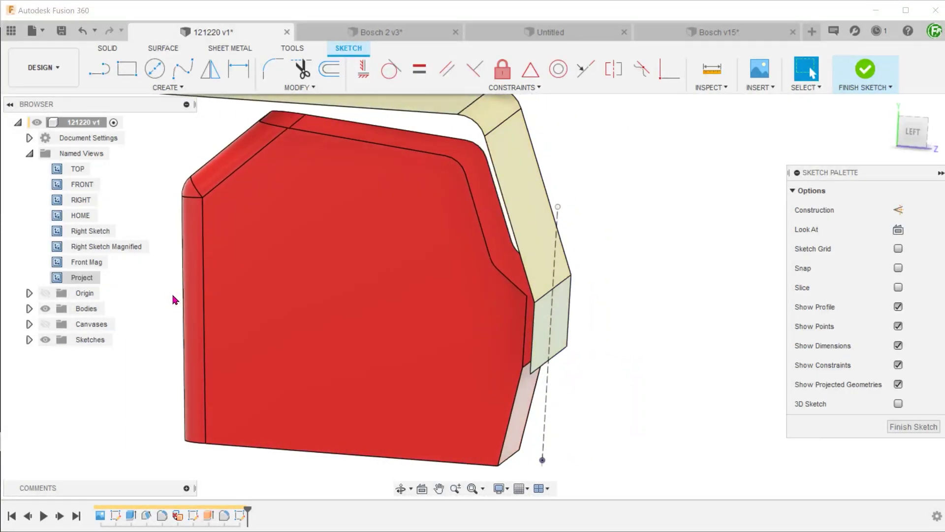
pyautogui.click(525, 330)
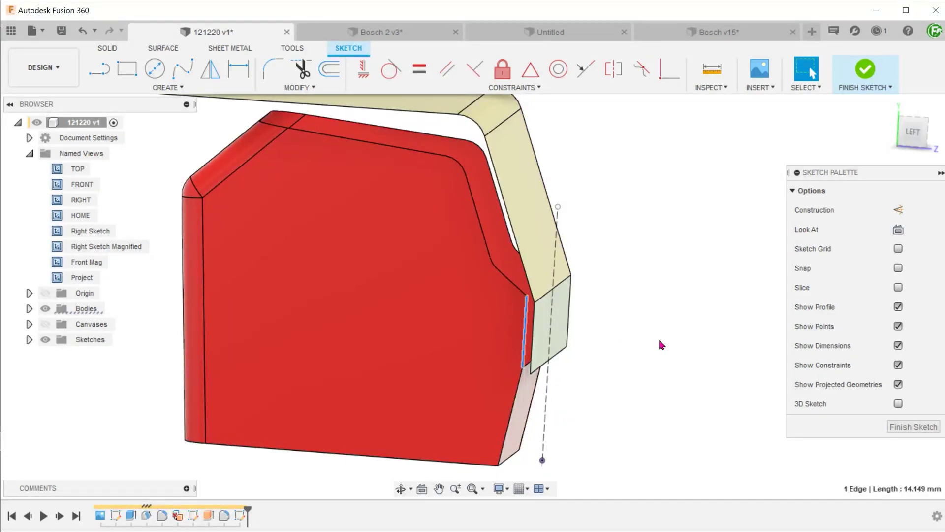
pyautogui.press('Escape')
pyautogui.press('p')
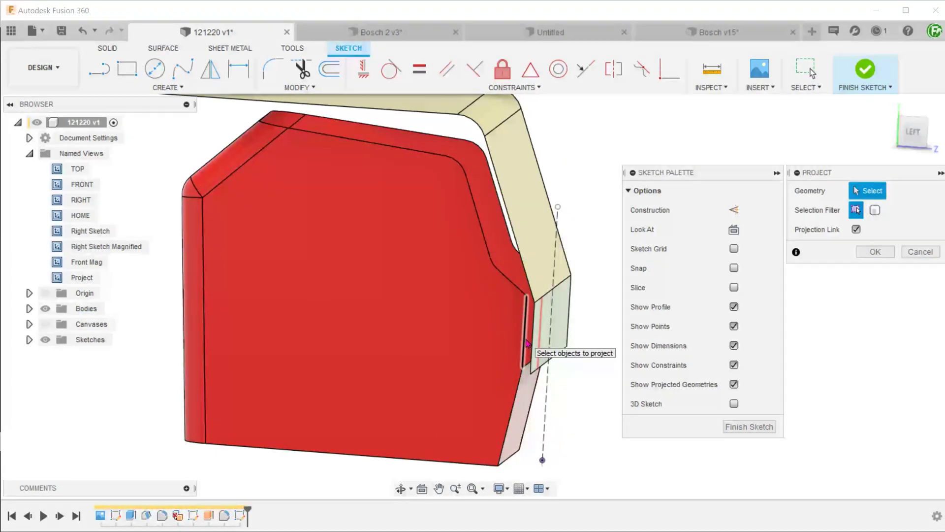
pyautogui.click(526, 343)
pyautogui.click(875, 252)
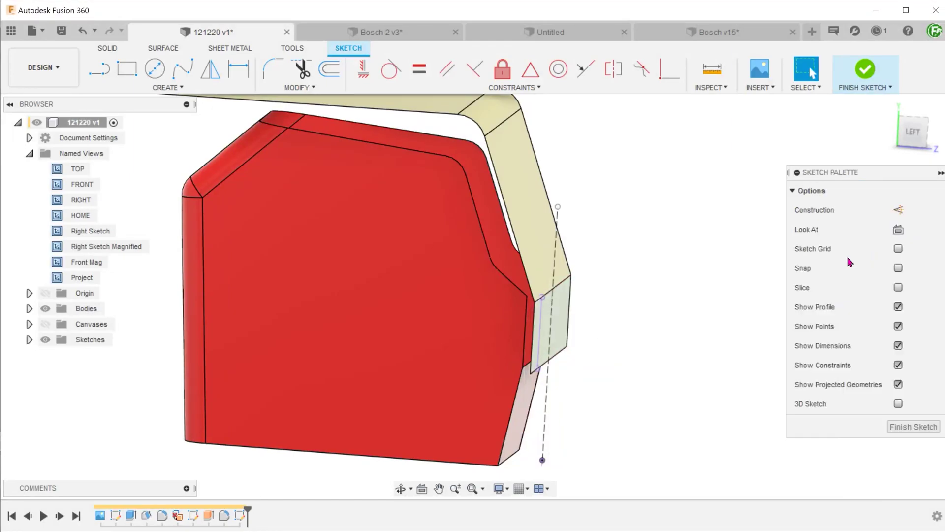
# Step: Draw a line, a tangent arc and an upper line about 24 mm long from the projected edge's upper end to the projected top edge
pyautogui.doubleClick(87, 262)
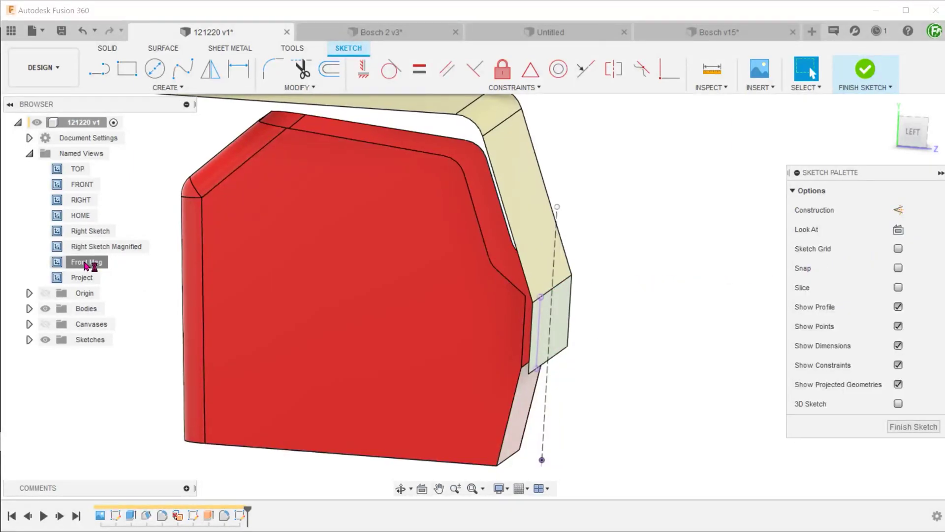
pyautogui.press('l')
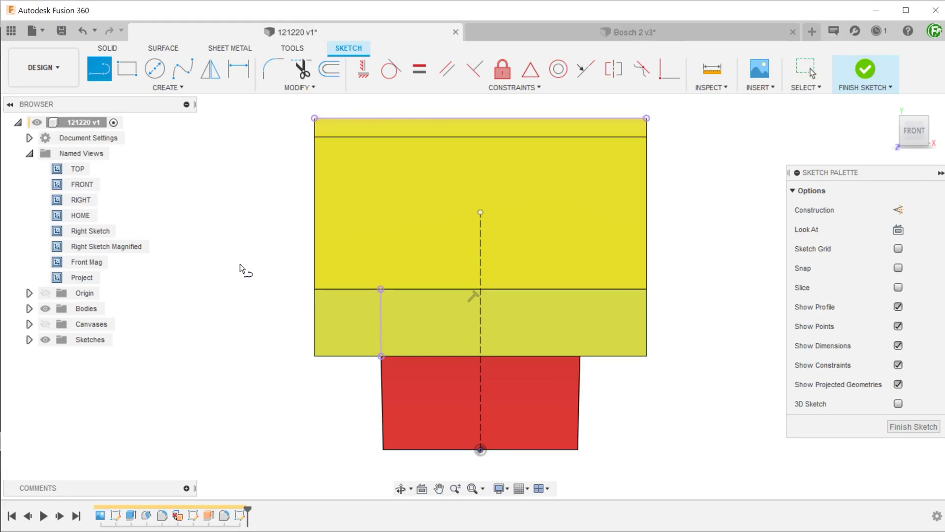
pyautogui.click(380, 289)
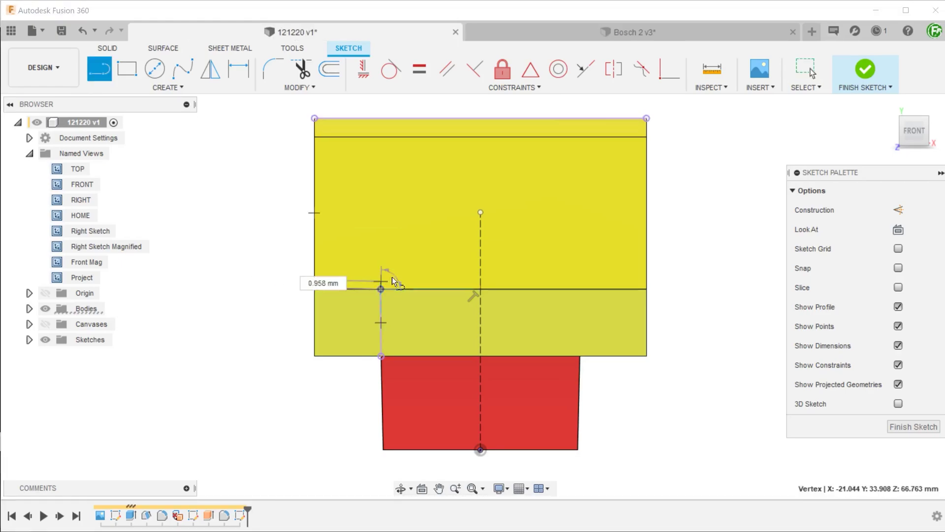
pyautogui.click(430, 222)
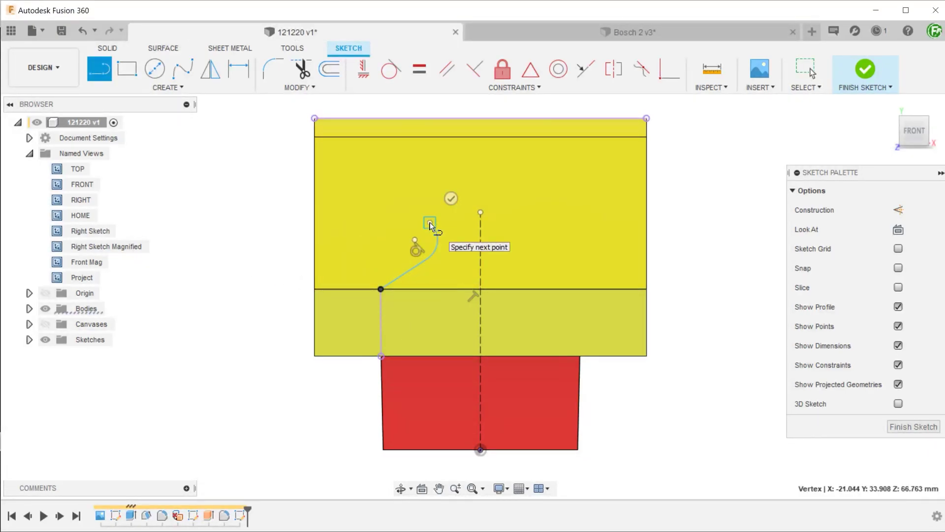
pyautogui.click(380, 118)
pyautogui.press('Escape')
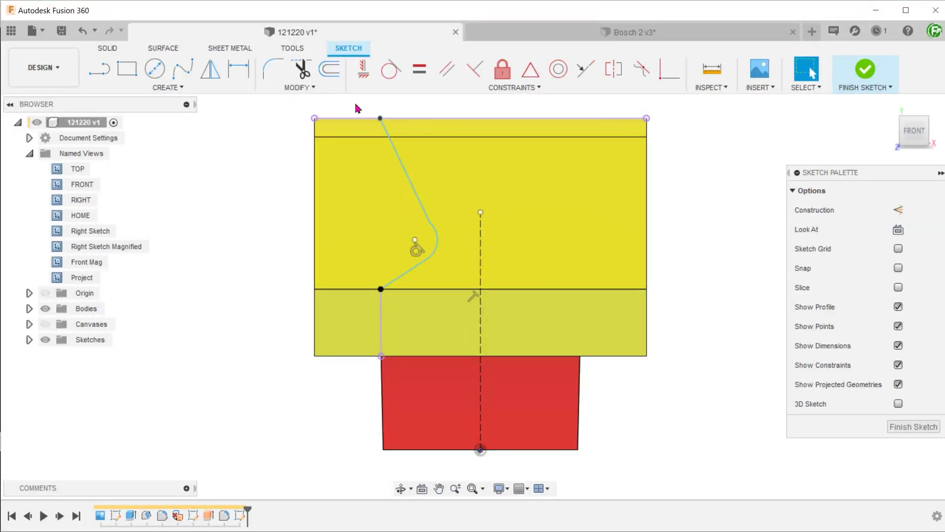
# Step: Make the long upper line tangent to the profile's arc
pyautogui.click(391, 69)
pyautogui.click(426, 215)
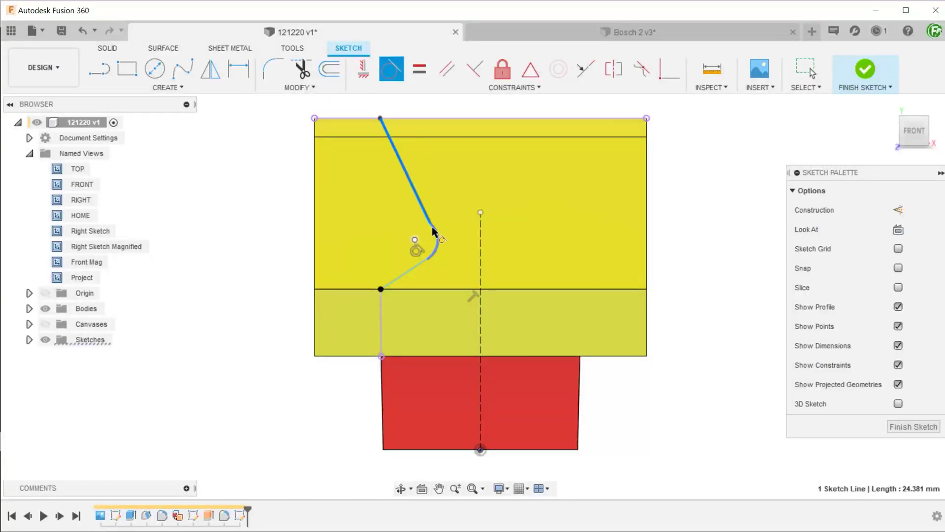
pyautogui.click(433, 229)
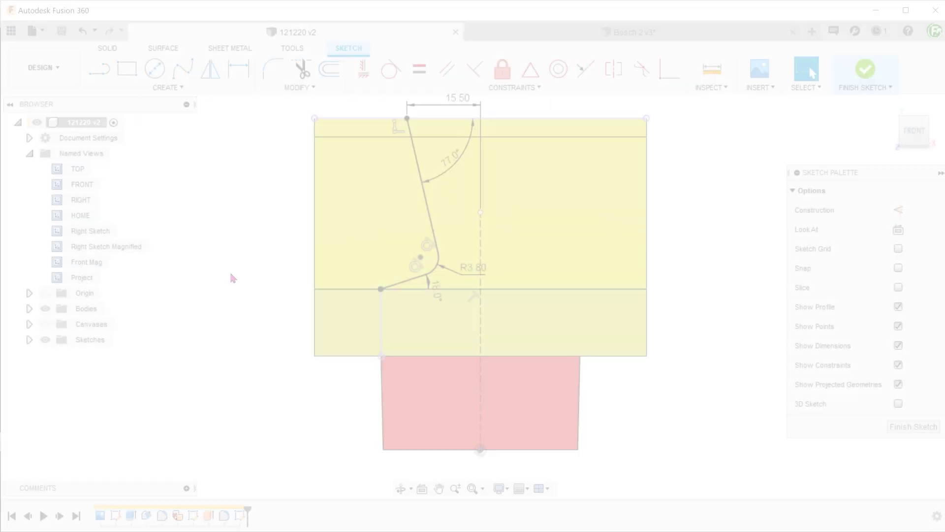
# Step: Mirror the projected edge, both profile lines and the arc about the vertical construction line and finish the sketch
pyautogui.write('smir')
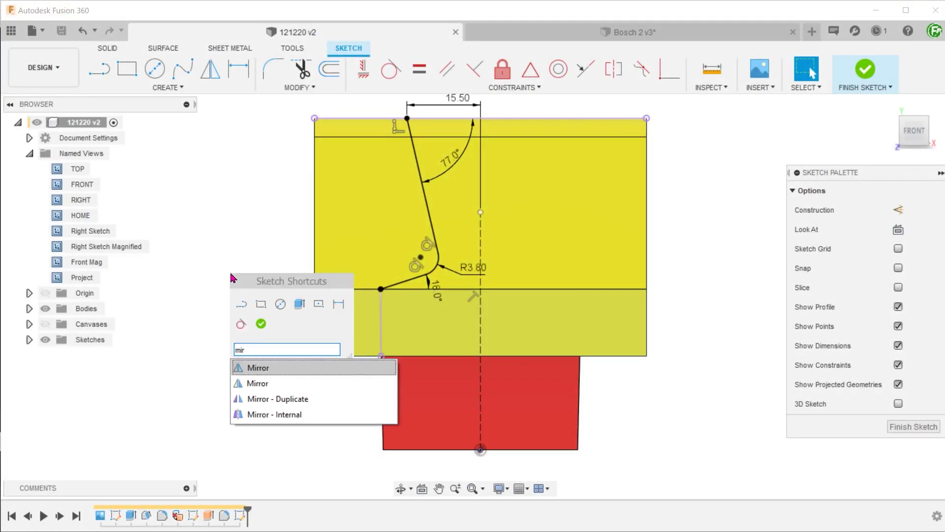
pyautogui.click(251, 370)
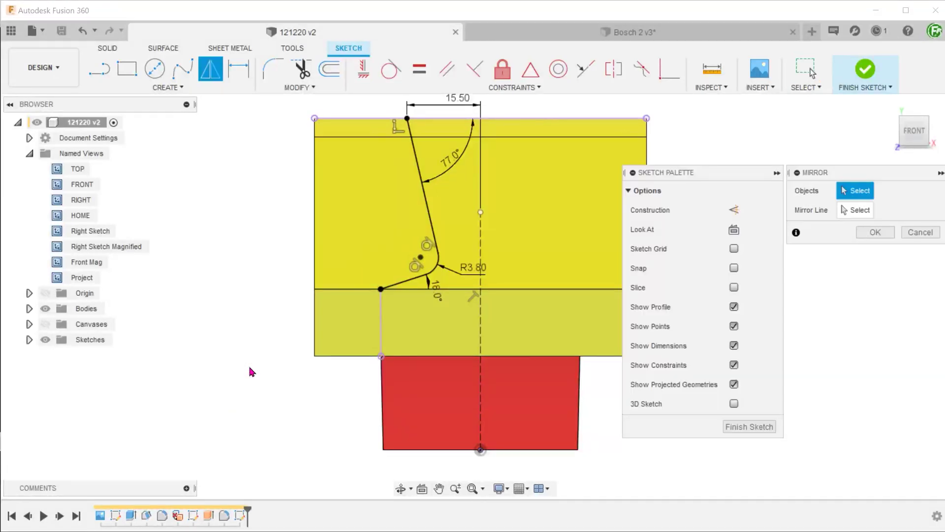
pyautogui.click(384, 339)
pyautogui.click(406, 288)
pyautogui.click(434, 270)
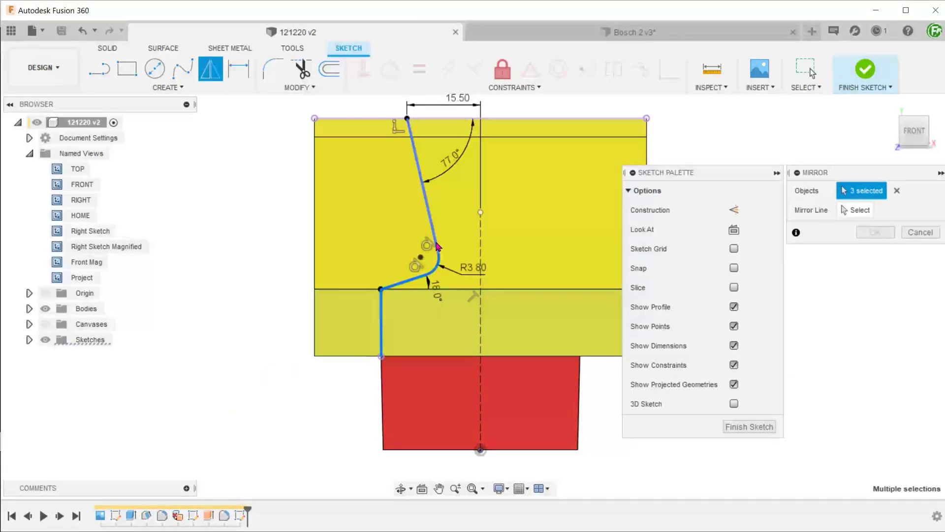
pyautogui.click(438, 246)
pyautogui.click(858, 210)
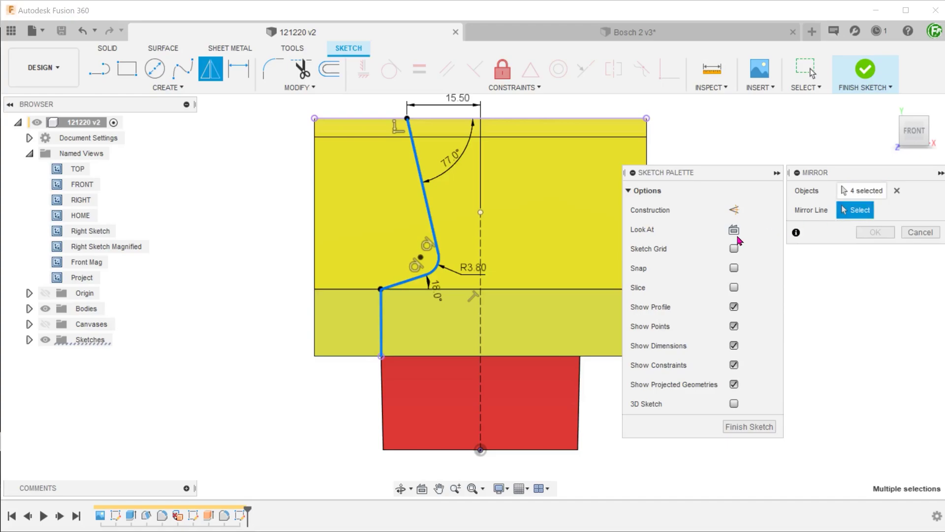
pyautogui.click(481, 321)
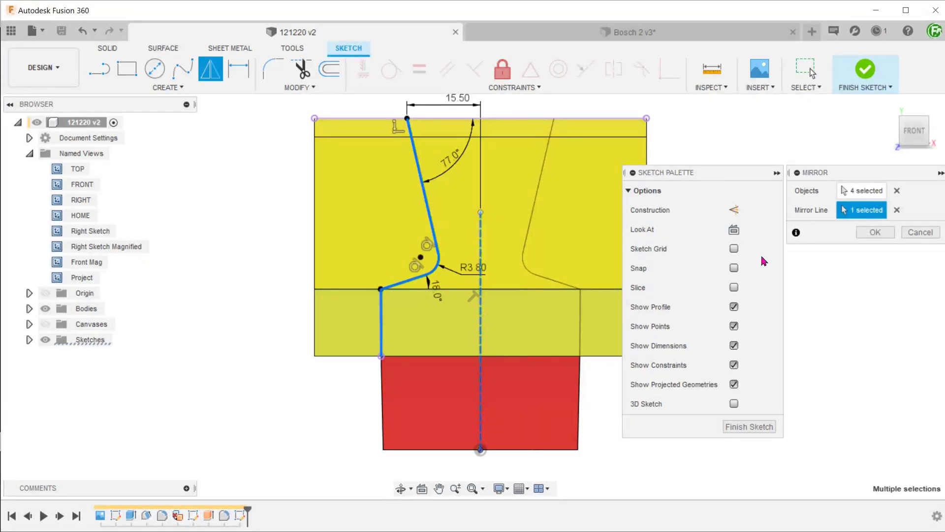
pyautogui.click(875, 231)
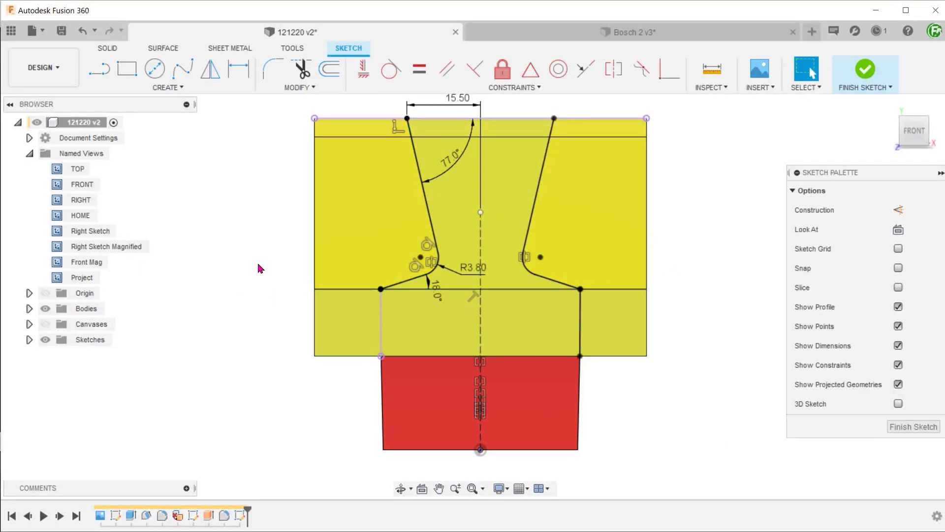
pyautogui.click(864, 69)
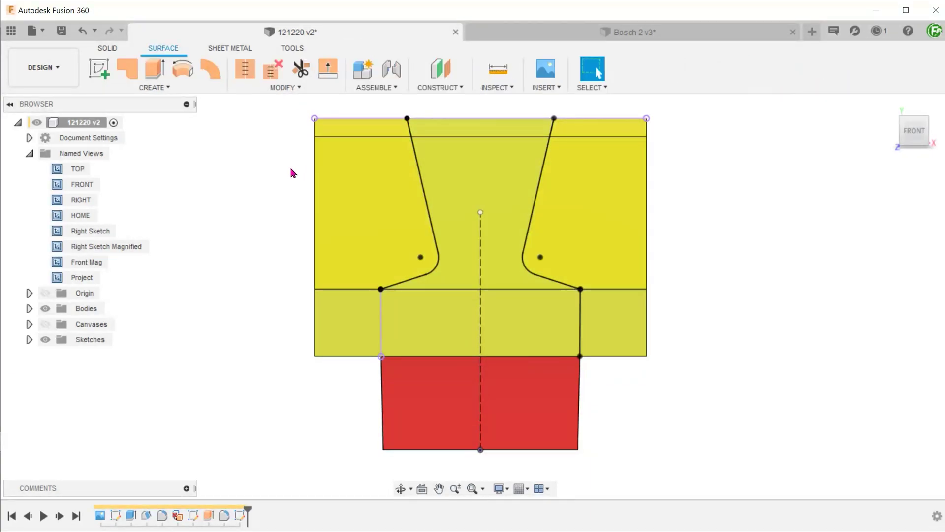
# Step: Split the yellow surface's fillet, sloped and vertical front faces using the right-hand profile chain of the front sketch
pyautogui.press('Home')
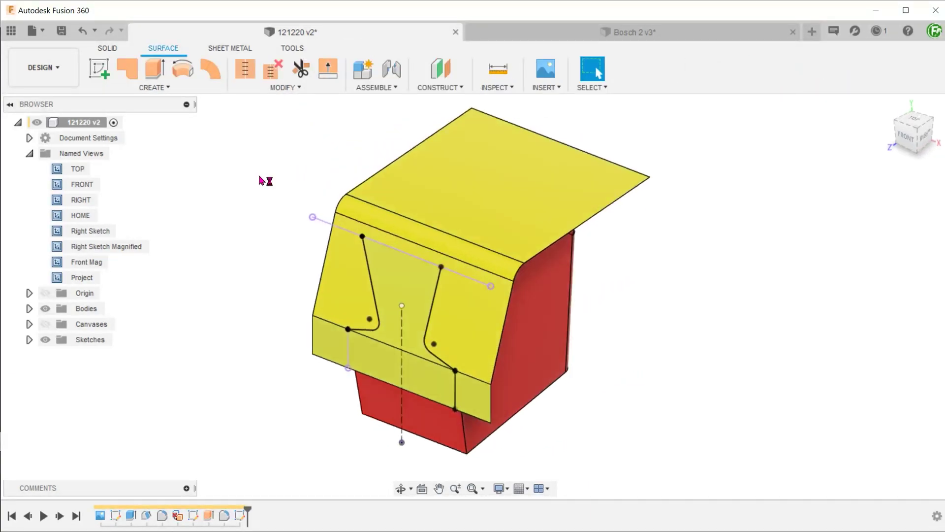
pyautogui.click(294, 92)
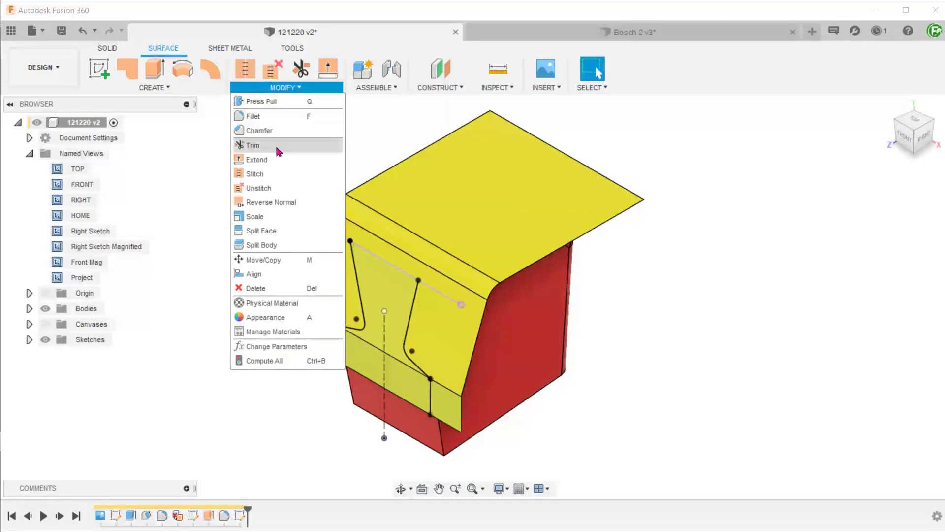
pyautogui.click(293, 235)
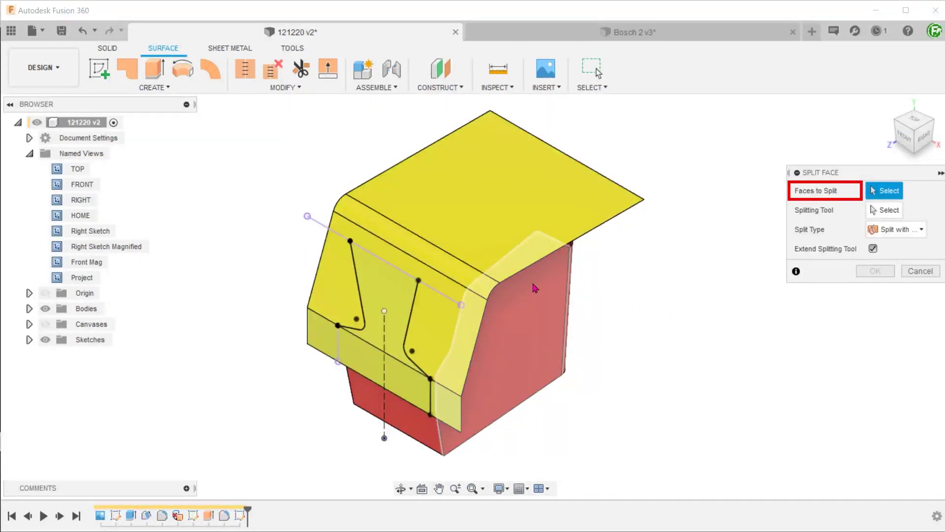
pyautogui.click(474, 301)
pyautogui.click(466, 328)
pyautogui.click(446, 407)
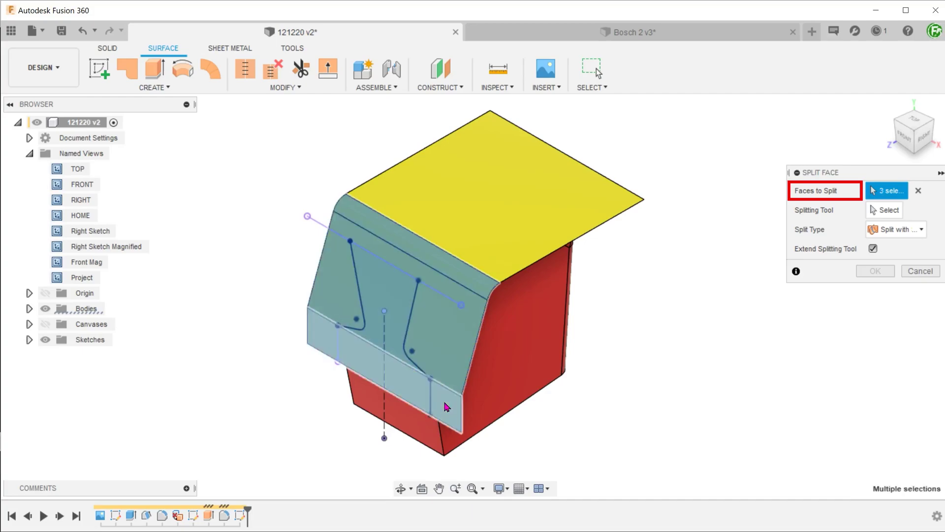
pyautogui.click(889, 211)
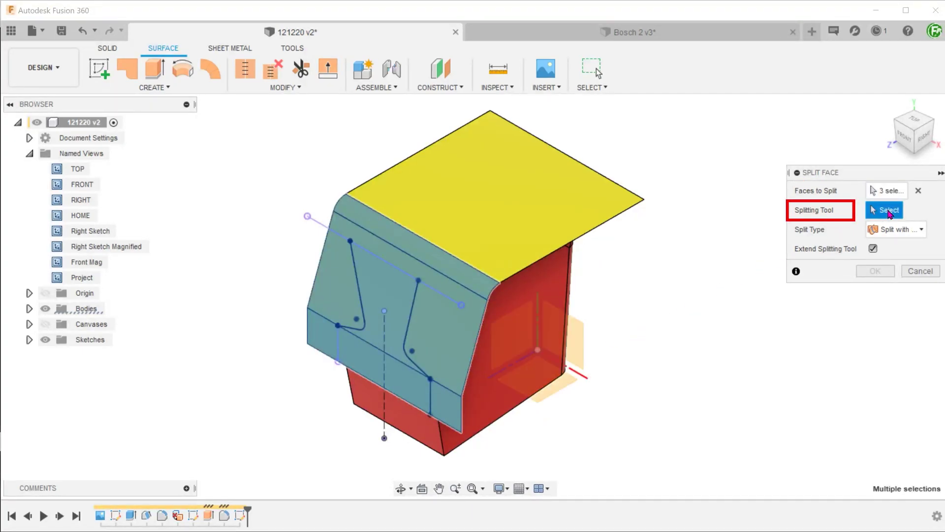
pyautogui.click(431, 400)
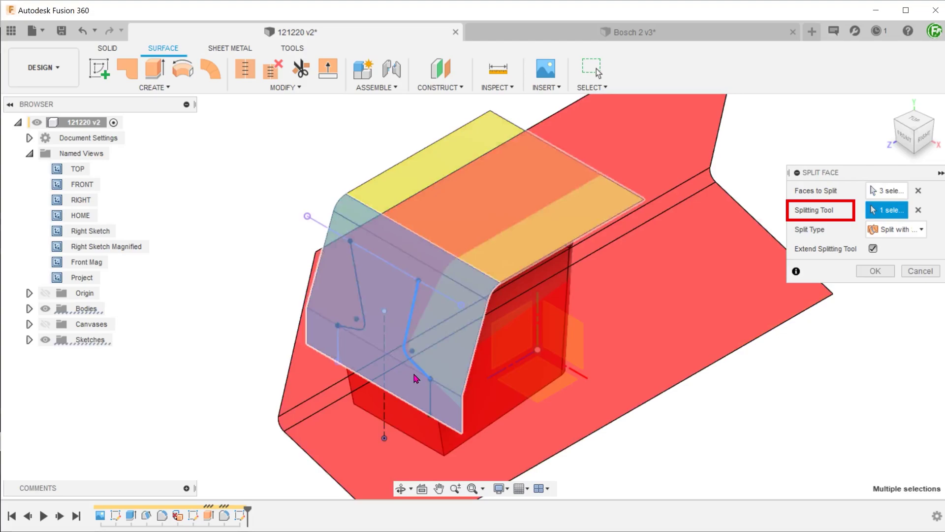
pyautogui.click(430, 396)
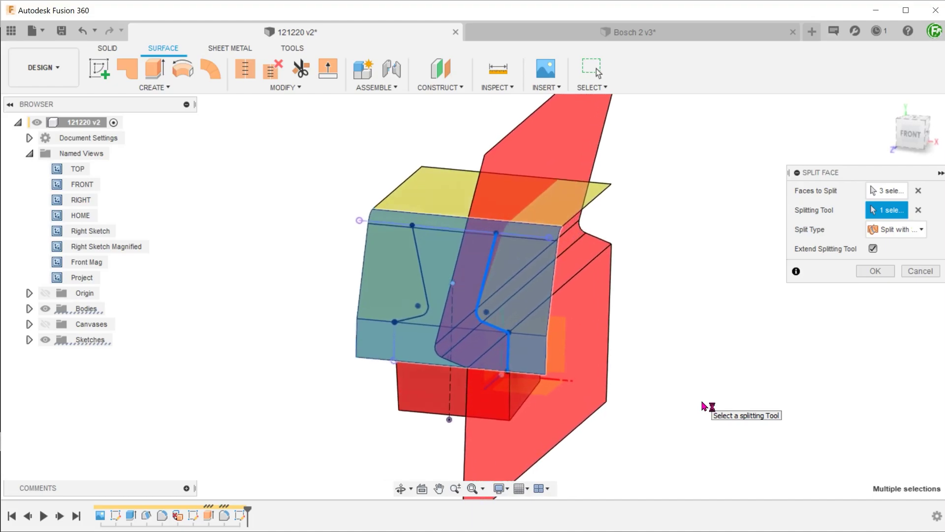
pyautogui.click(875, 270)
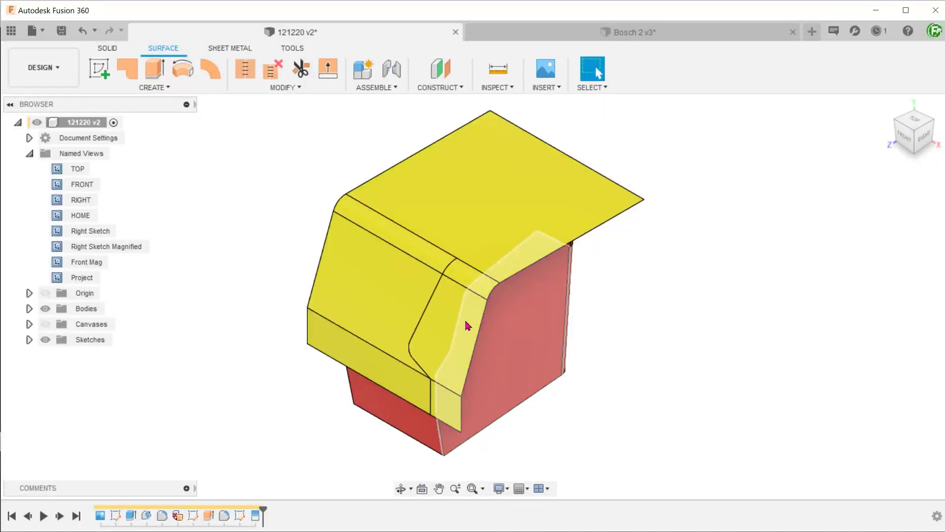
# Step: Show Sketch5, split the three remaining large front faces with its left-hand profile chain, and hide the sketch again
pyautogui.click(29, 339)
pyautogui.click(57, 386)
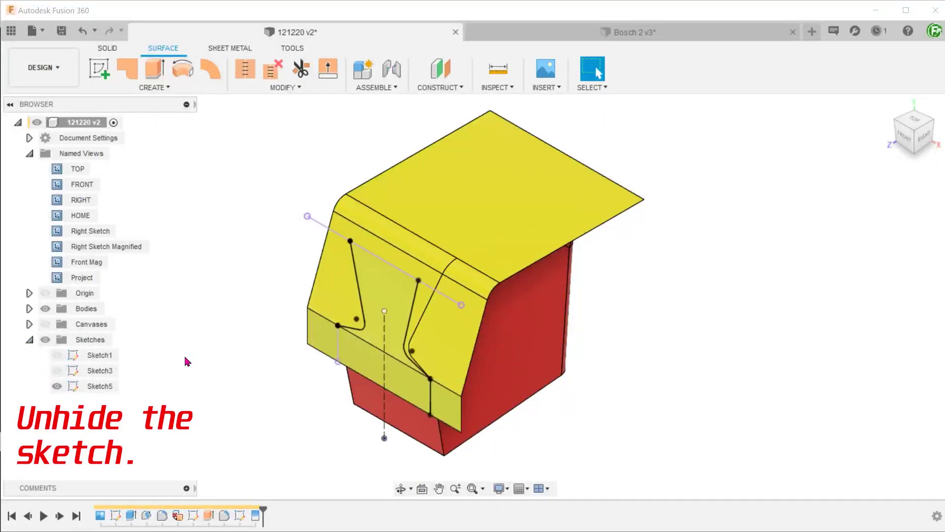
pyautogui.click(289, 89)
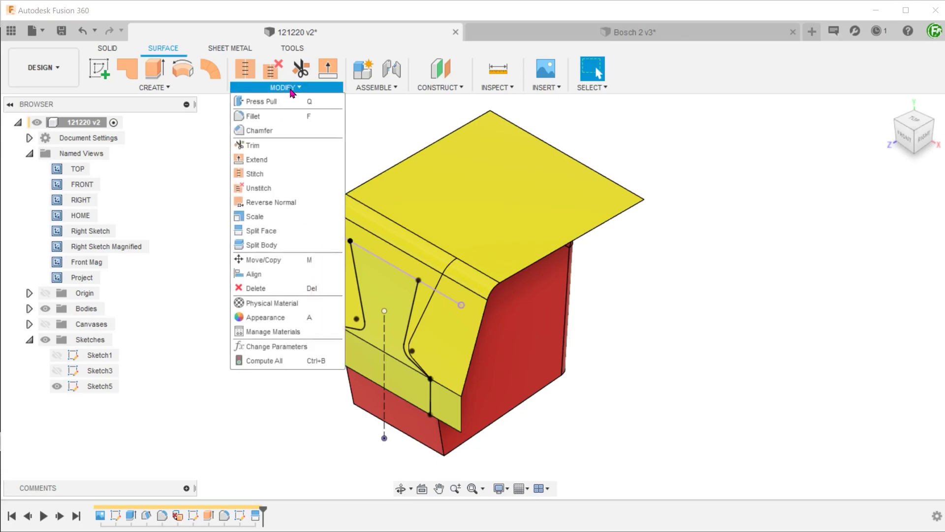
pyautogui.click(294, 230)
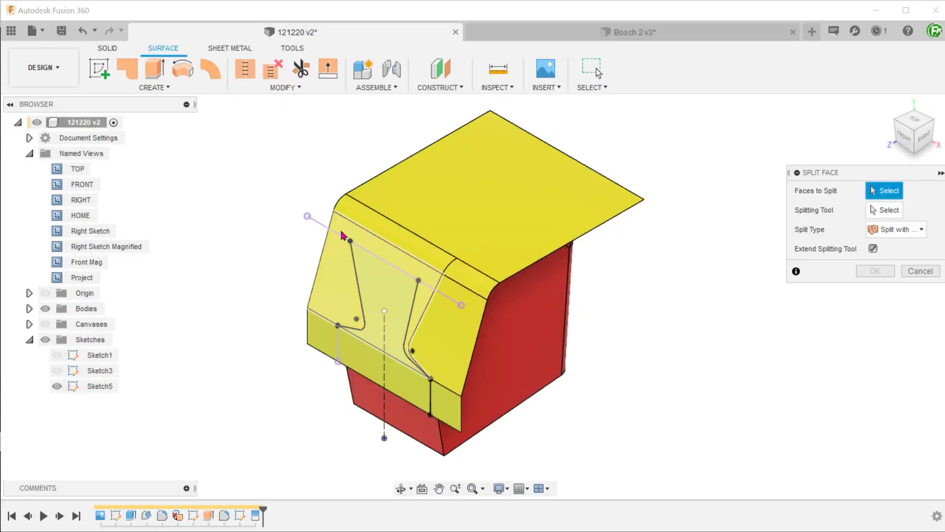
pyautogui.click(385, 238)
pyautogui.click(375, 281)
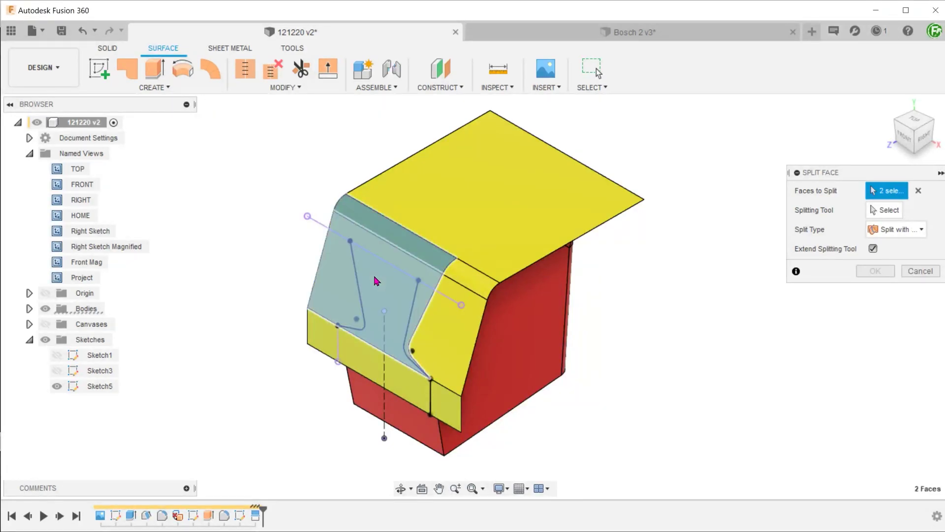
pyautogui.click(350, 346)
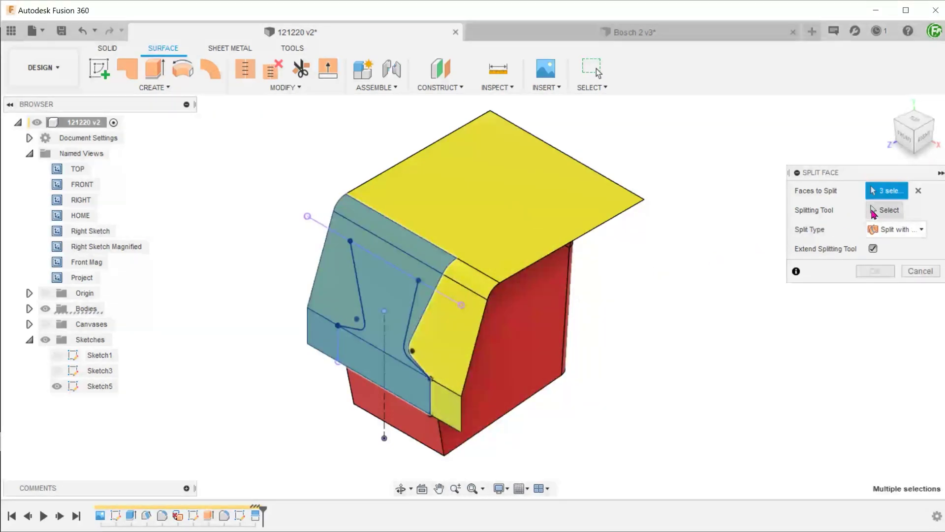
pyautogui.click(877, 210)
pyautogui.click(338, 348)
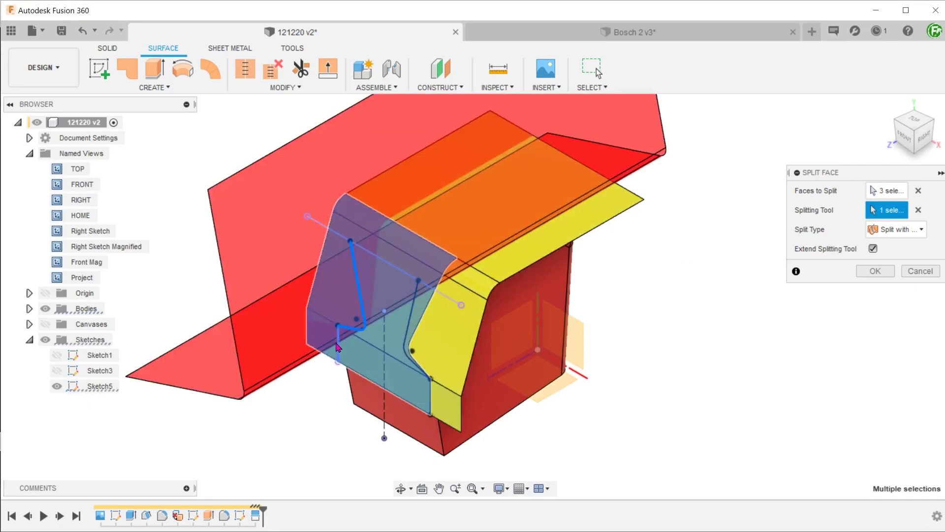
pyautogui.click(876, 270)
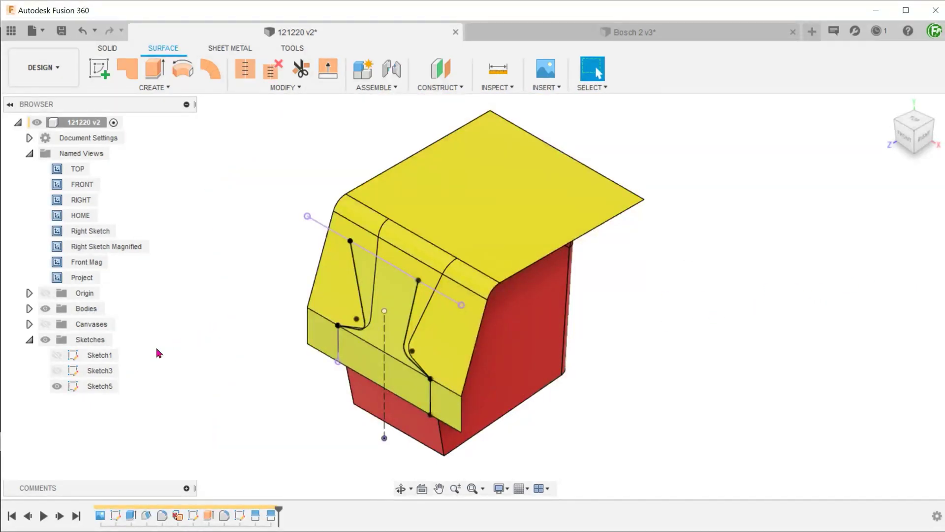
pyautogui.click(57, 386)
pyautogui.click(29, 342)
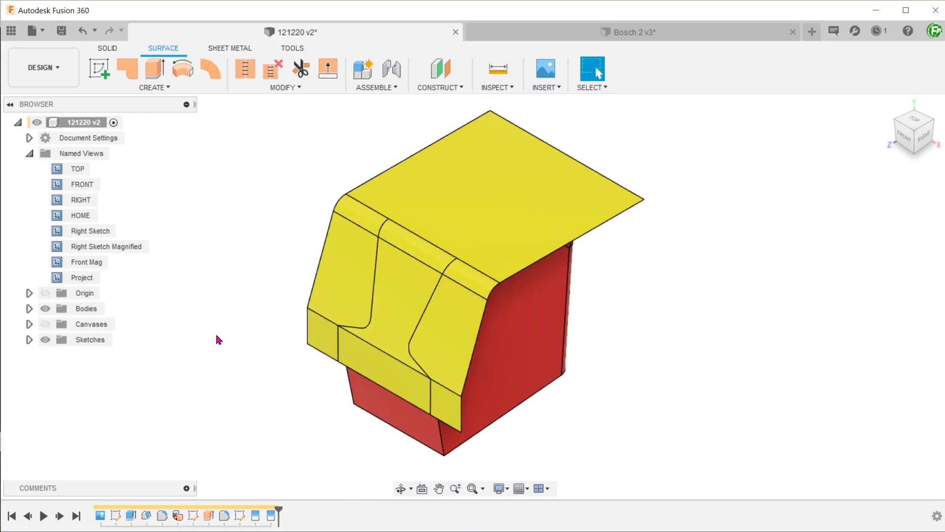
# Step: Sketch on the yellow top face a line about 37 mm back from the left split edge's end, plus a perpendicular line to the centre axis
pyautogui.rightClick(463, 185)
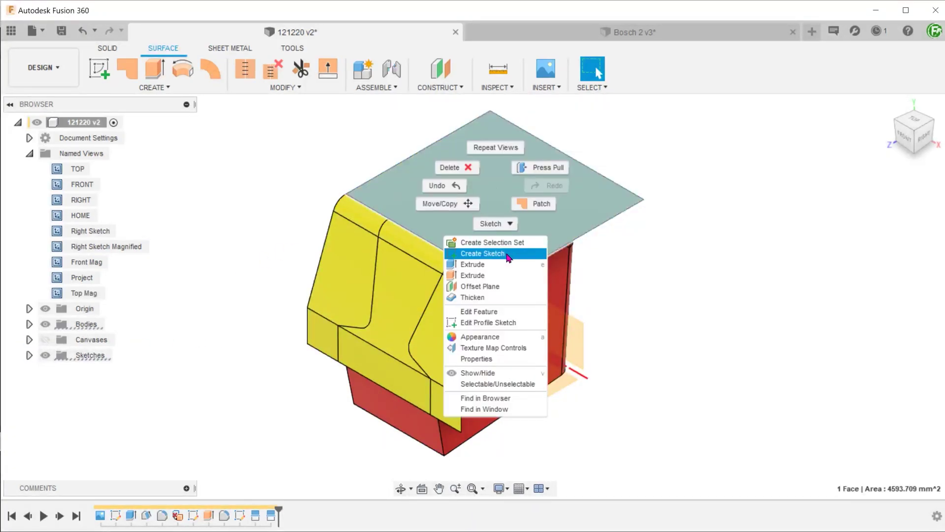
pyautogui.click(487, 249)
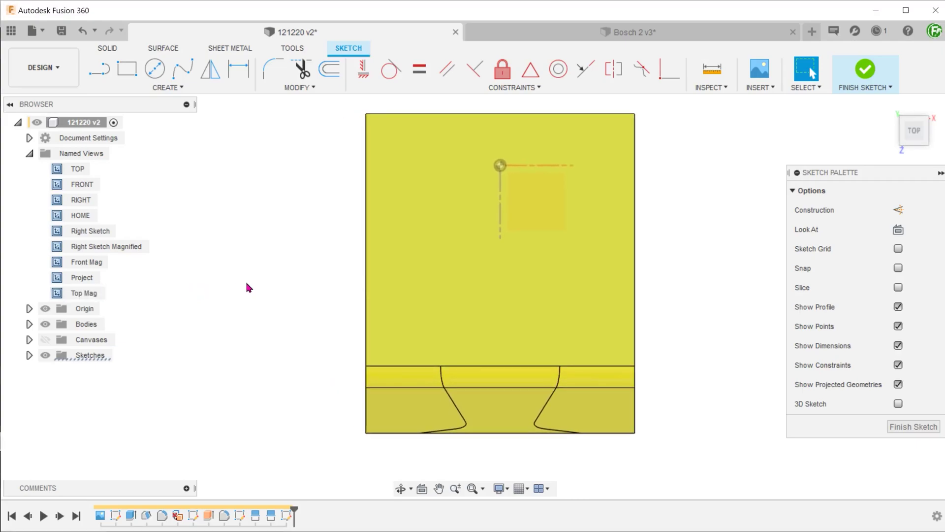
pyautogui.press('l')
pyautogui.click(440, 366)
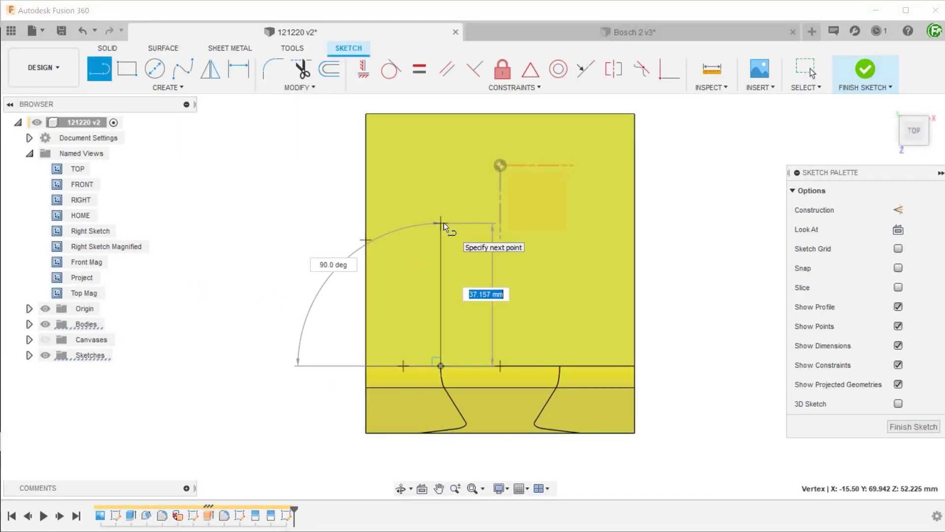
pyautogui.click(441, 223)
pyautogui.click(498, 223)
pyautogui.press('Escape')
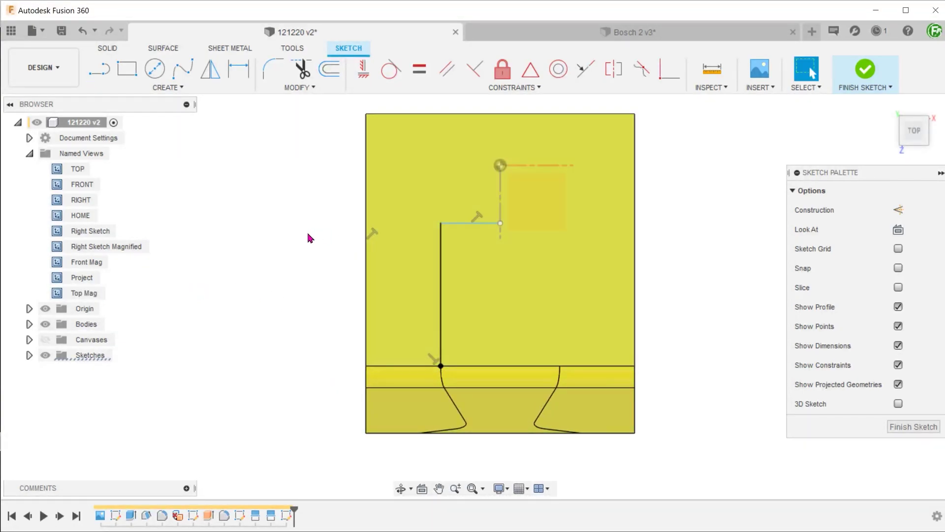
# Step: Fillet the corner between the two lines at 6.5 mm and dimension the short line 16.5 mm from the origin
pyautogui.press('f')
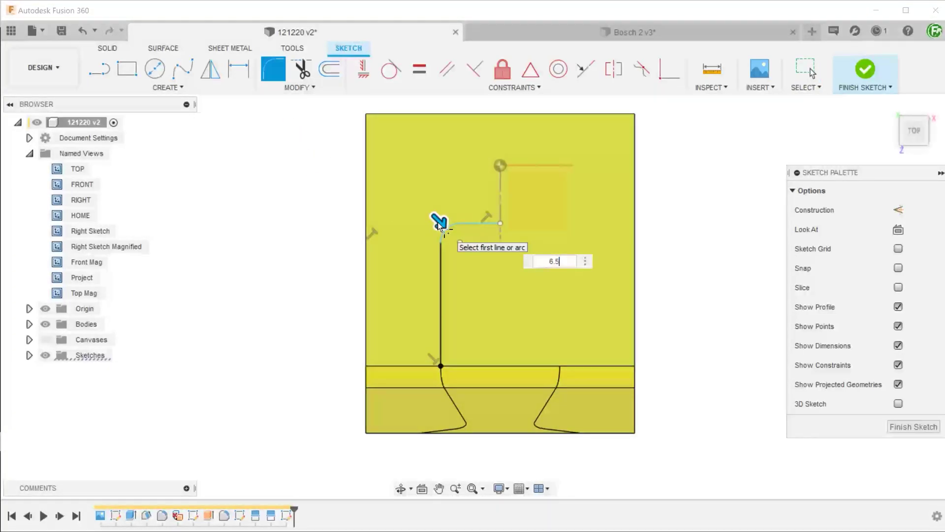
pyautogui.press('Return')
pyautogui.press('d')
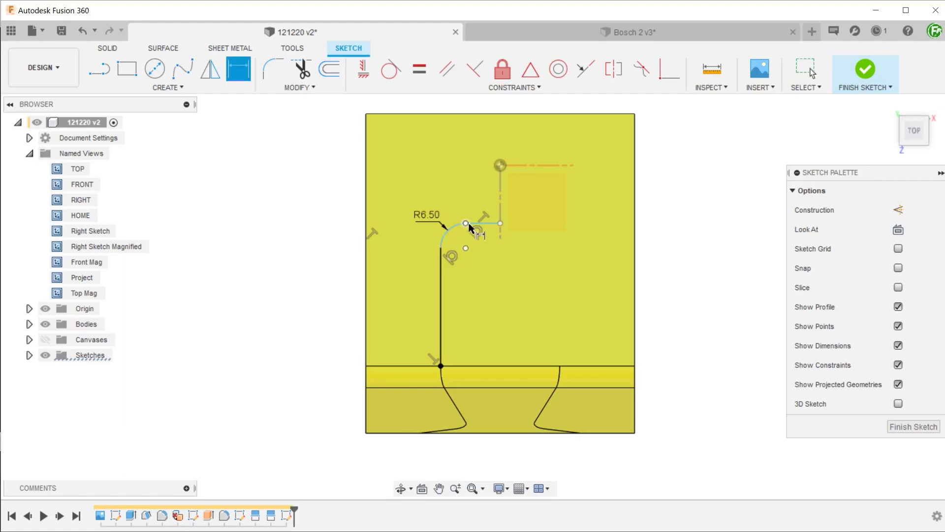
pyautogui.click(483, 223)
pyautogui.click(500, 166)
pyautogui.click(343, 191)
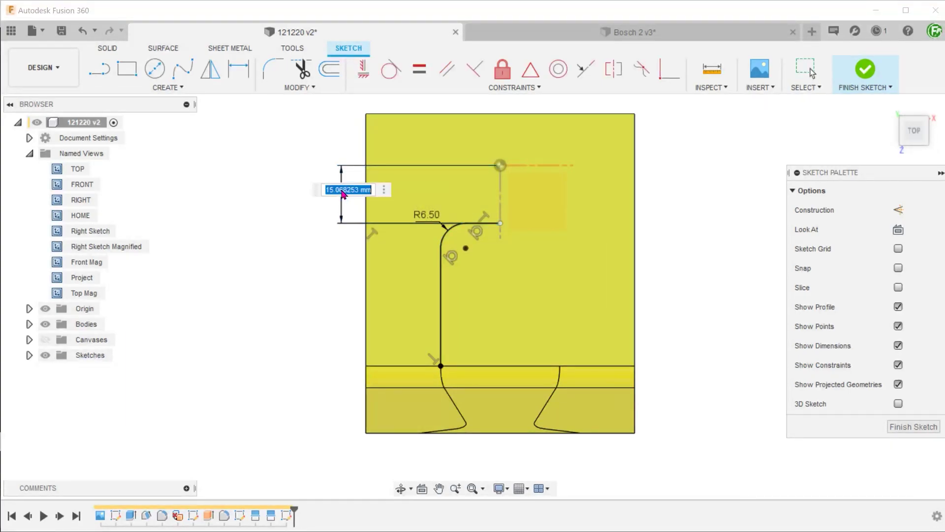
pyautogui.write('16.5')
pyautogui.press('Return')
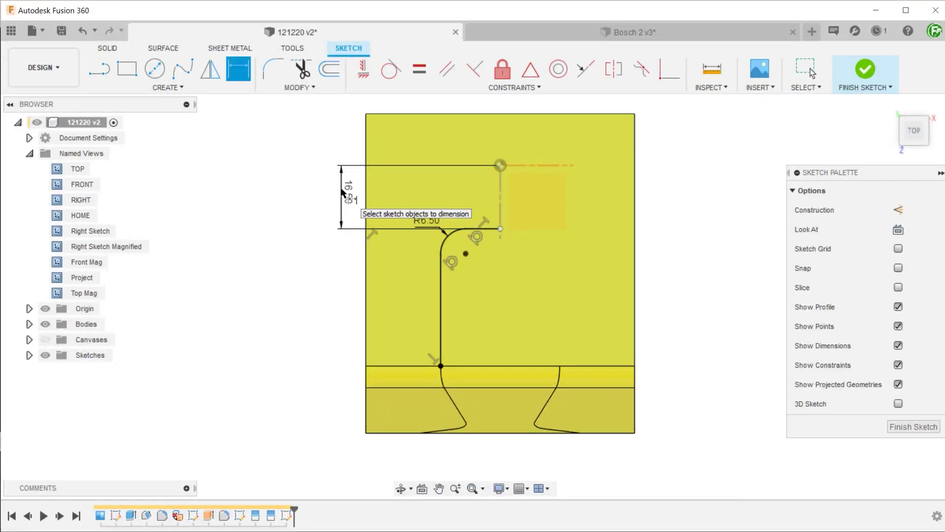
pyautogui.press('Escape')
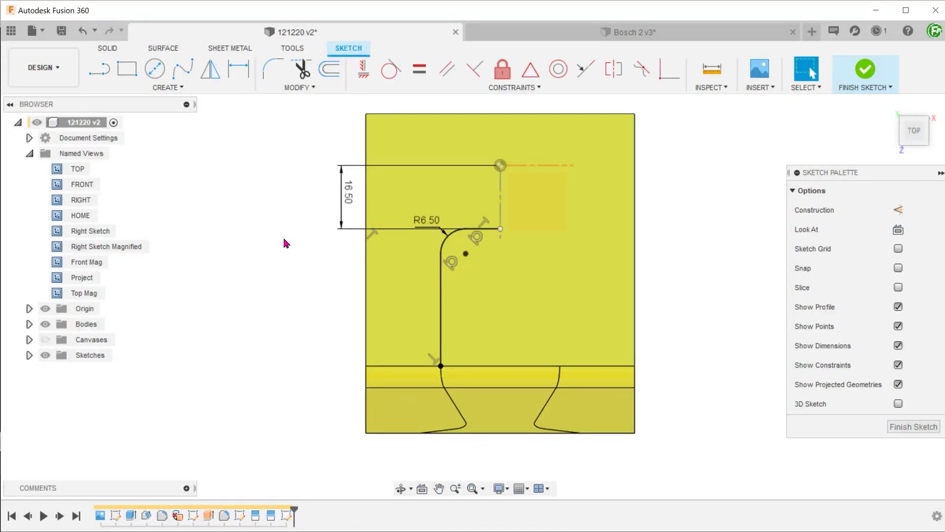
# Step: Mirror both lines and the fillet arc about the vertical centre axis and finish the sketch
pyautogui.write('smir')
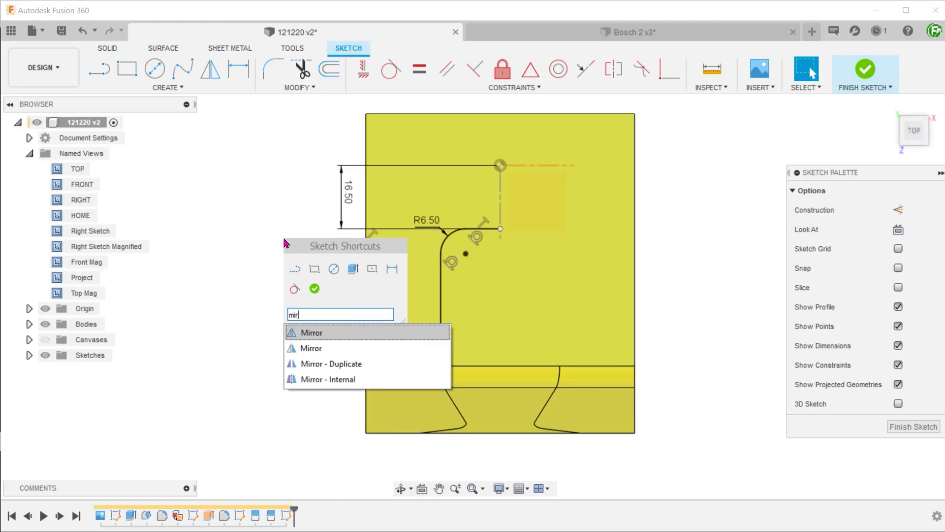
pyautogui.press('Return')
pyautogui.click(482, 234)
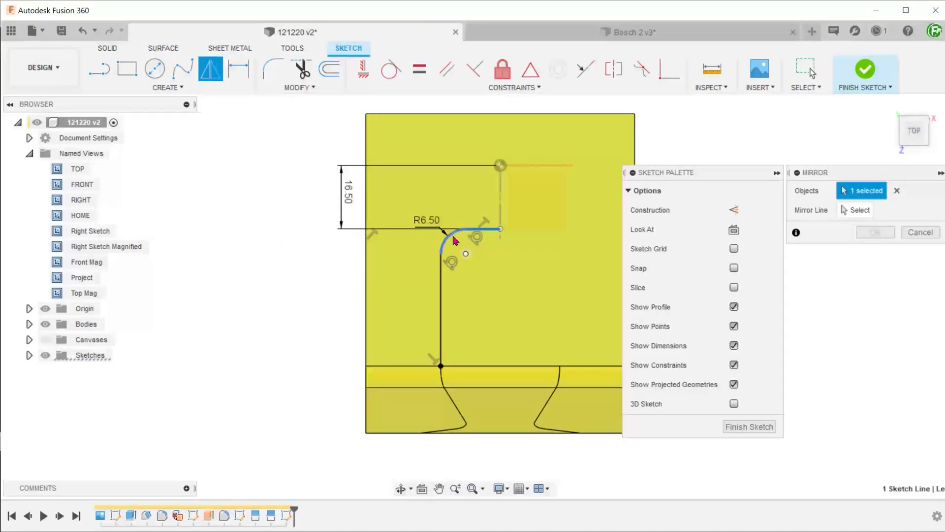
pyautogui.click(448, 238)
pyautogui.click(441, 297)
pyautogui.click(856, 210)
pyautogui.click(500, 207)
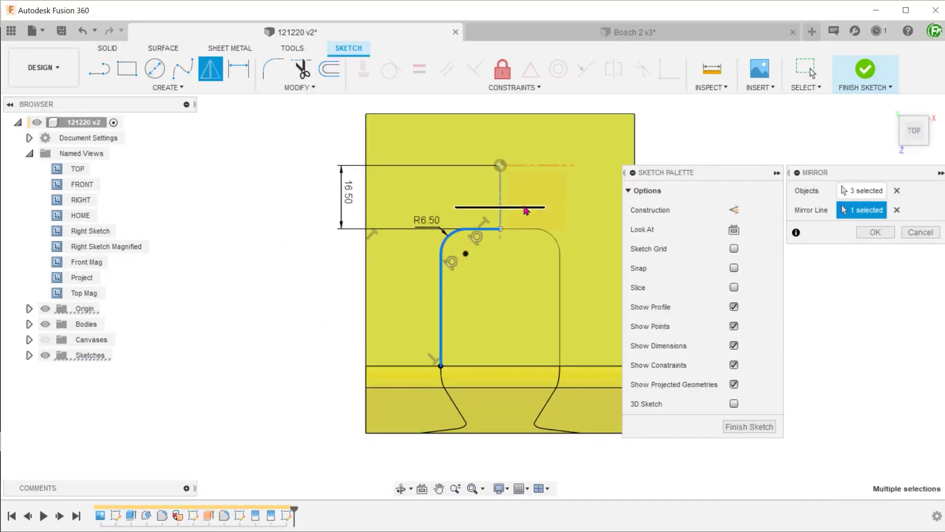
pyautogui.click(875, 231)
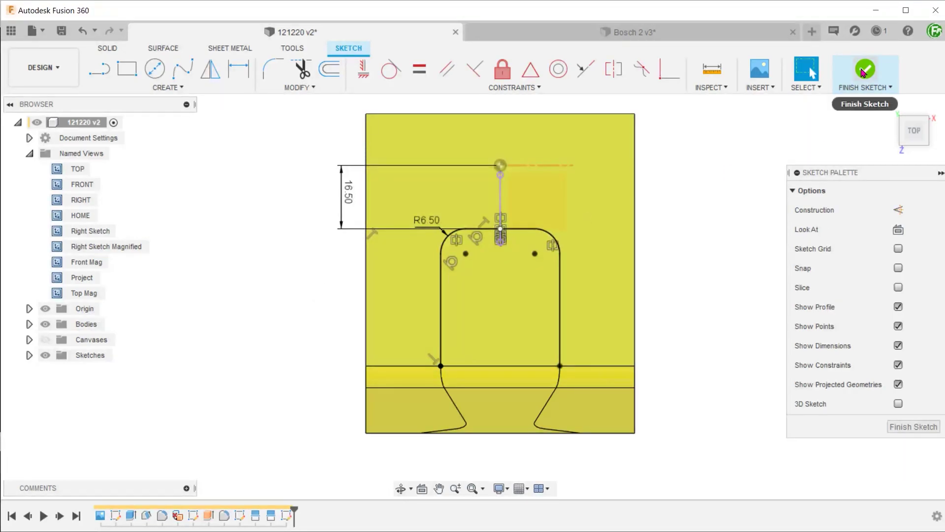
pyautogui.click(861, 70)
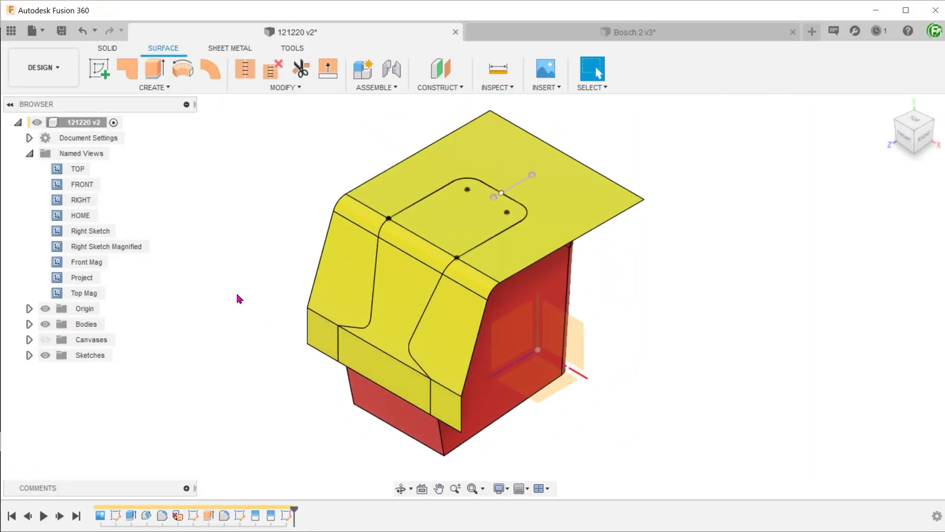
# Step: Split the yellow top face using the mirrored, rounded U-shaped sketch profile
pyautogui.click(288, 88)
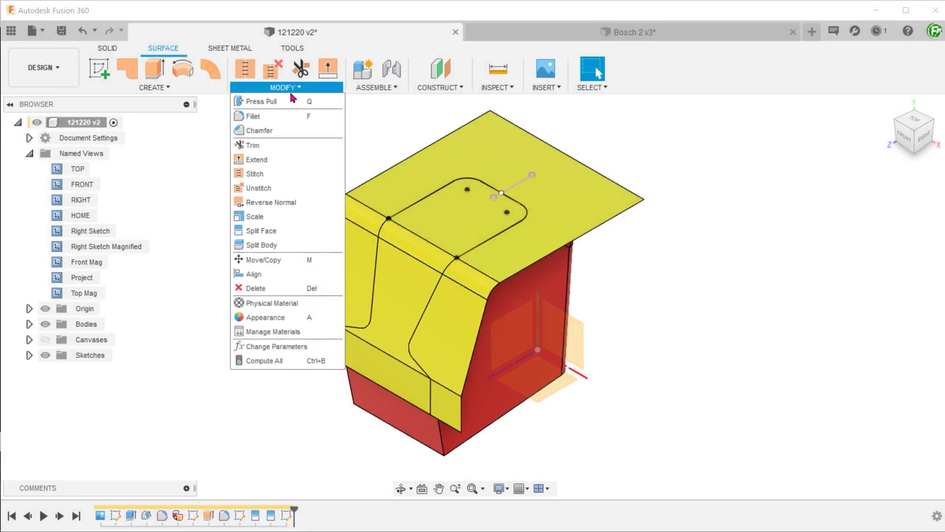
pyautogui.click(289, 231)
pyautogui.click(378, 200)
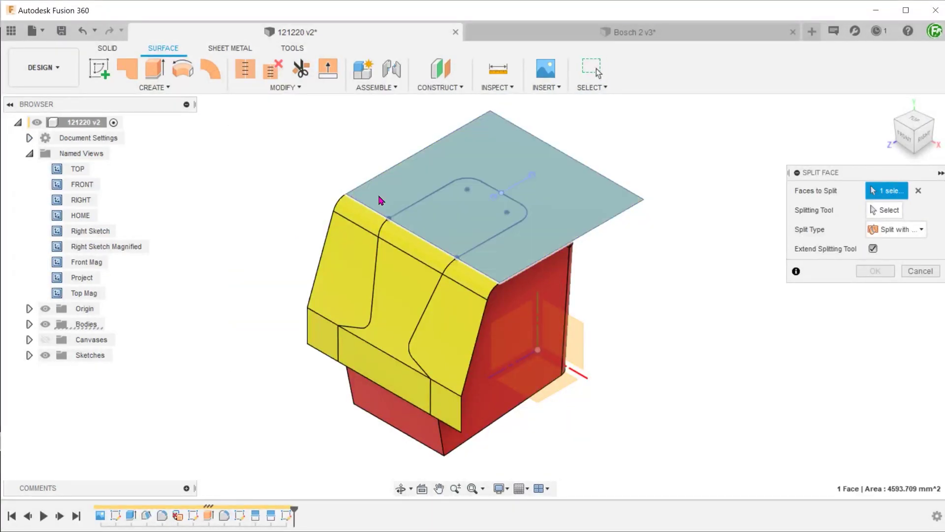
pyautogui.click(883, 213)
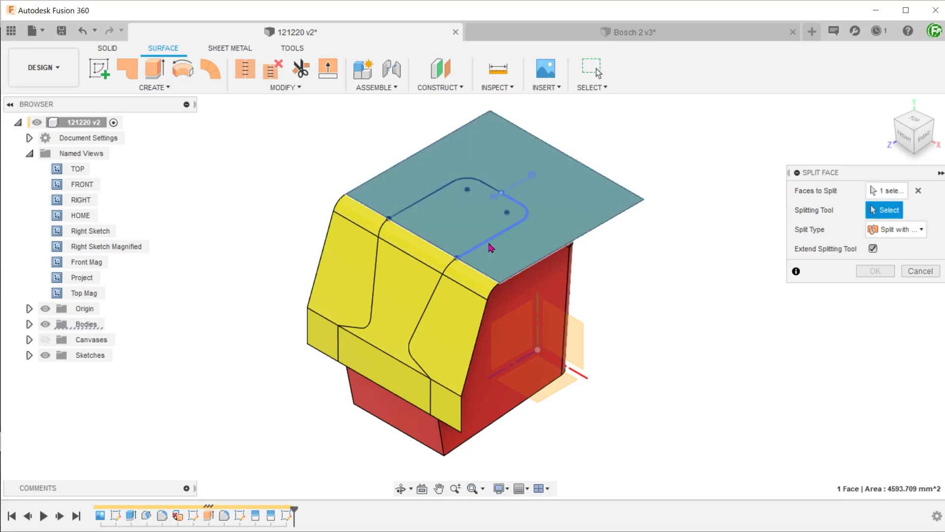
pyautogui.click(494, 194)
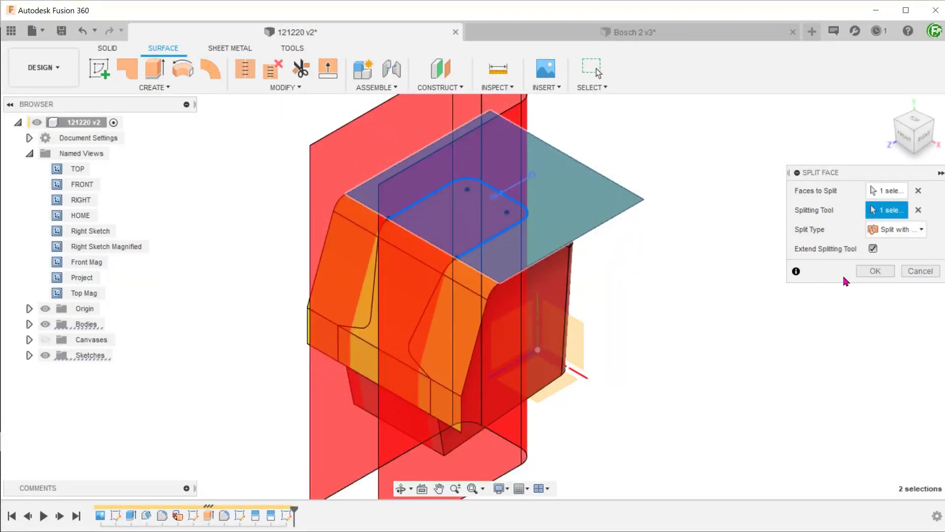
pyautogui.click(867, 274)
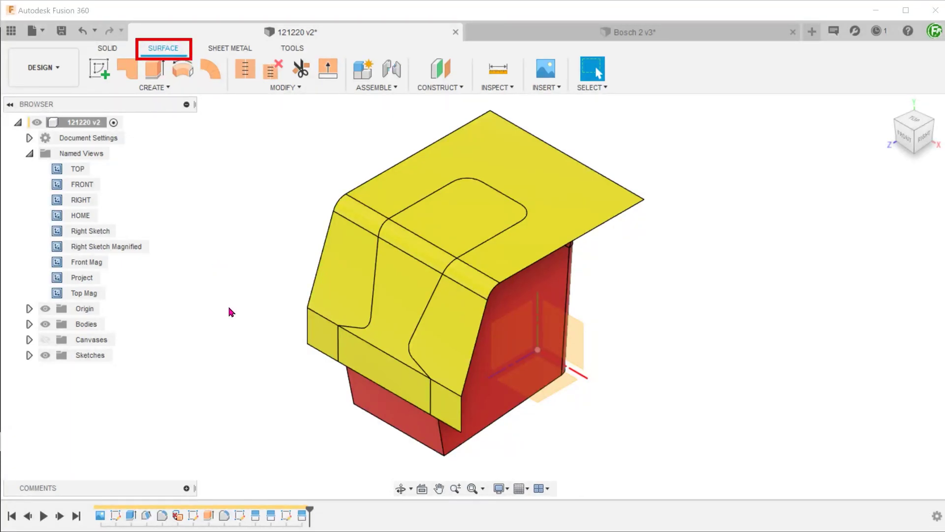
# Step: Delete the yellow surface's outer faces on both sides of the split profile, including the front, fillet and top portions
pyautogui.click(318, 332)
pyautogui.keyDown('ctrl'); pyautogui.click(353, 279); pyautogui.keyUp('ctrl')
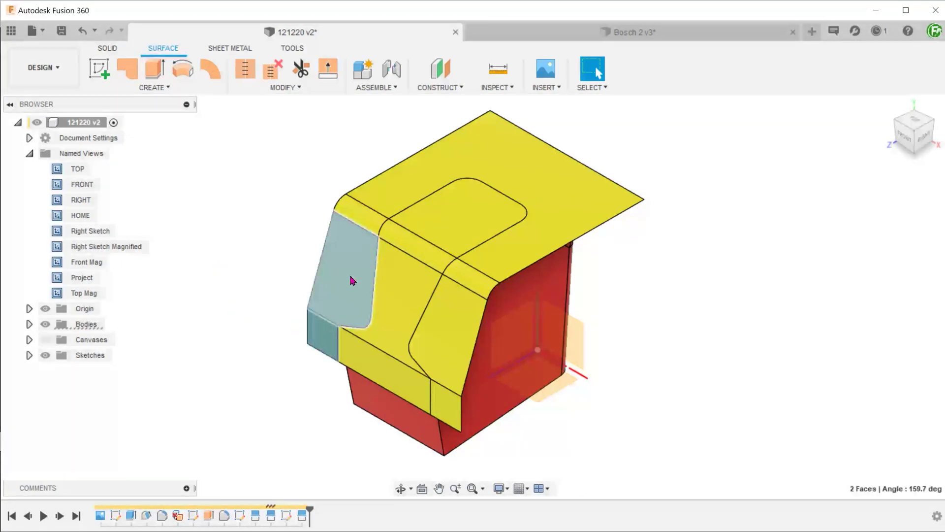
pyautogui.keyDown('ctrl'); pyautogui.click(360, 217); pyautogui.keyUp('ctrl')
pyautogui.keyDown('ctrl'); pyautogui.click(378, 203); pyautogui.keyUp('ctrl')
pyautogui.keyDown('shift'); pyautogui.click(463, 305); pyautogui.keyUp('shift')
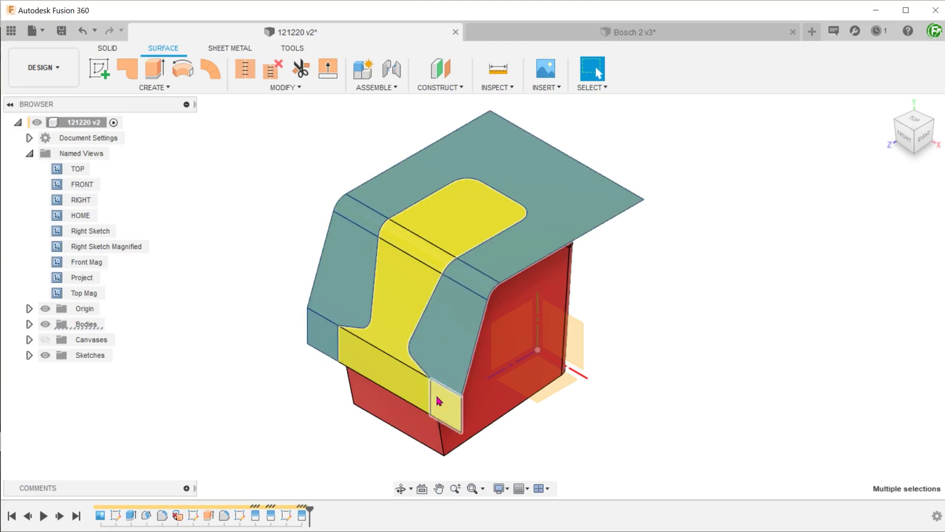
pyautogui.keyDown('shift'); pyautogui.click(444, 403); pyautogui.keyUp('shift')
pyautogui.press('Delete')
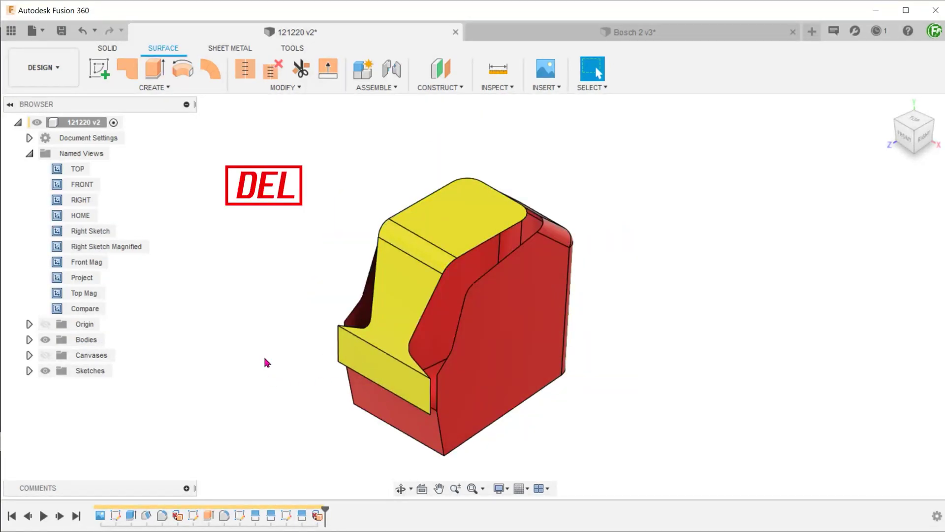
# Step: Compare the yellow surface's right-hand edges with the corresponding recess edges of the red body, segment by segment
pyautogui.doubleClick(87, 309)
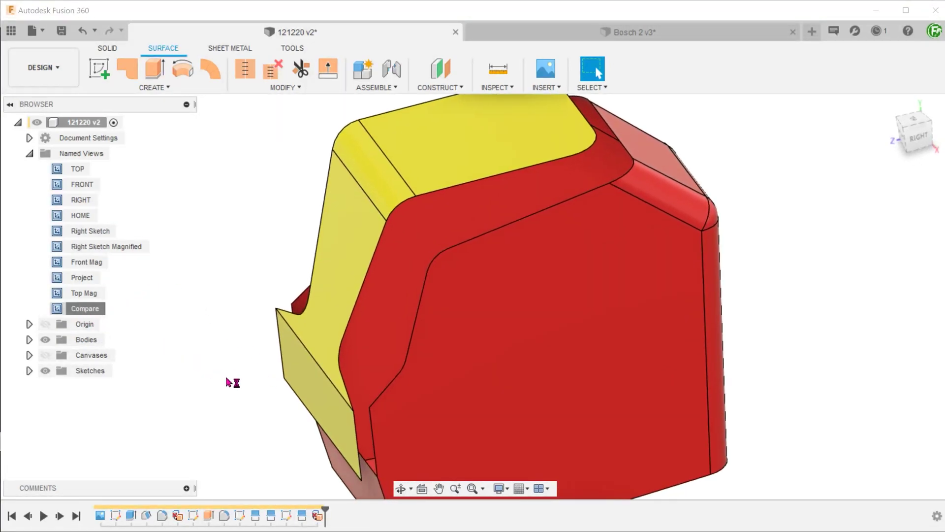
pyautogui.click(357, 443)
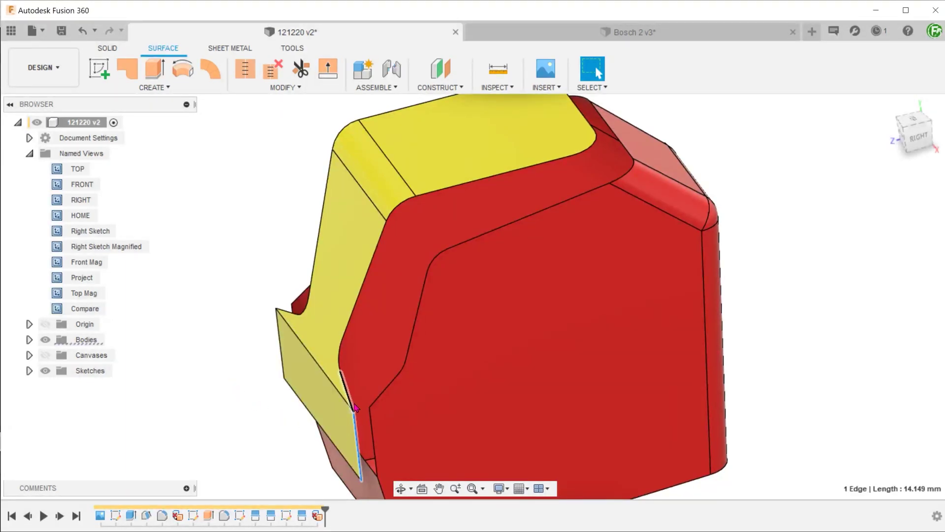
pyautogui.click(344, 382)
pyautogui.click(340, 364)
pyautogui.click(345, 330)
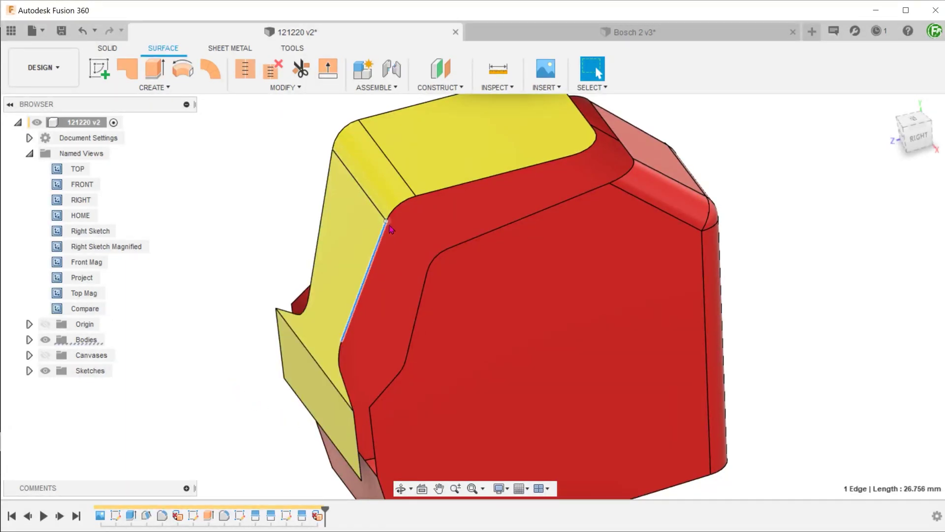
pyautogui.click(402, 202)
pyautogui.click(444, 196)
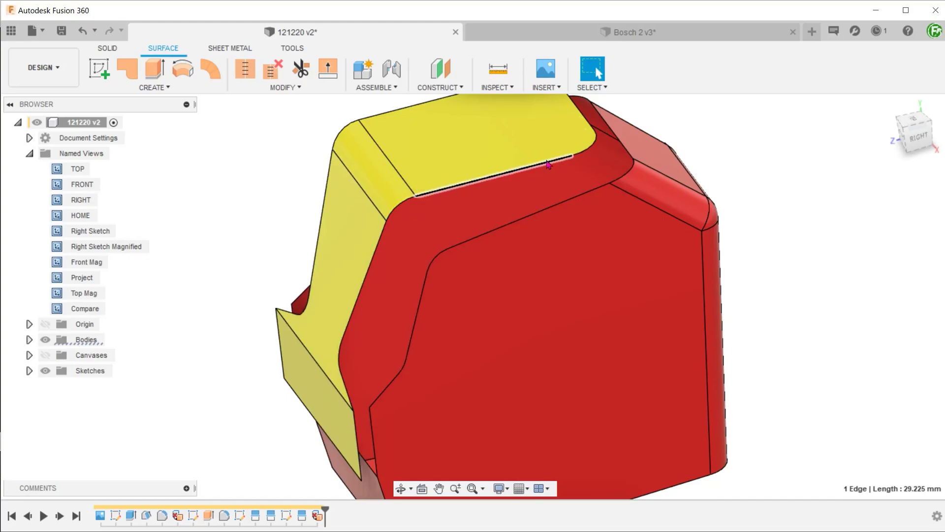
pyautogui.click(581, 155)
pyautogui.click(613, 181)
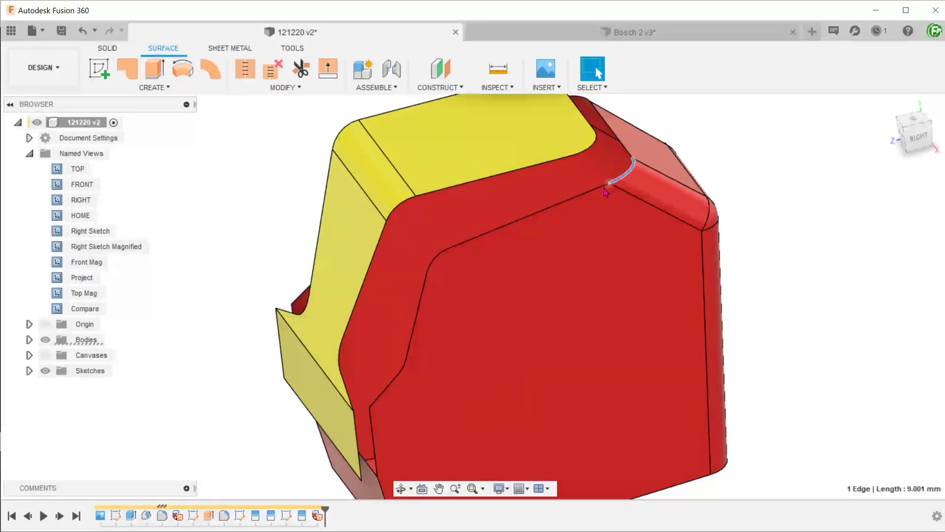
pyautogui.click(542, 211)
pyautogui.click(437, 259)
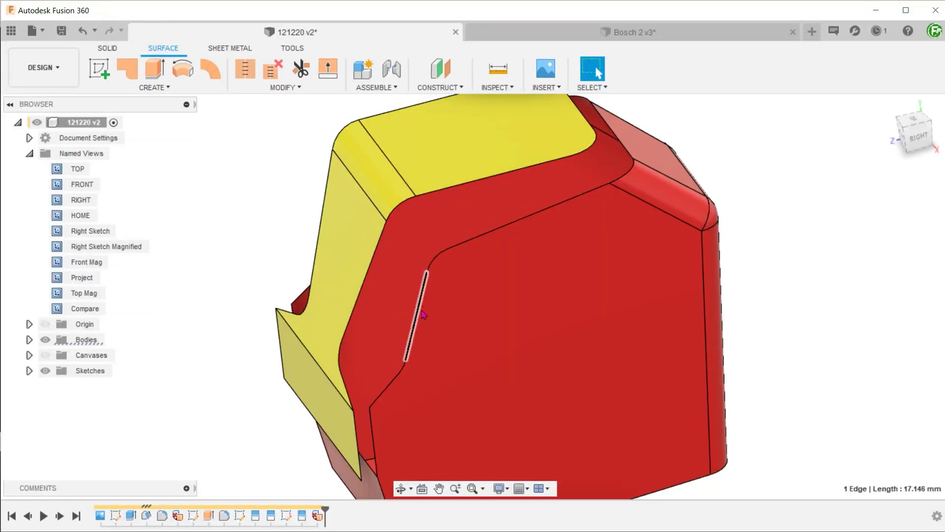
pyautogui.click(392, 370)
pyautogui.click(376, 408)
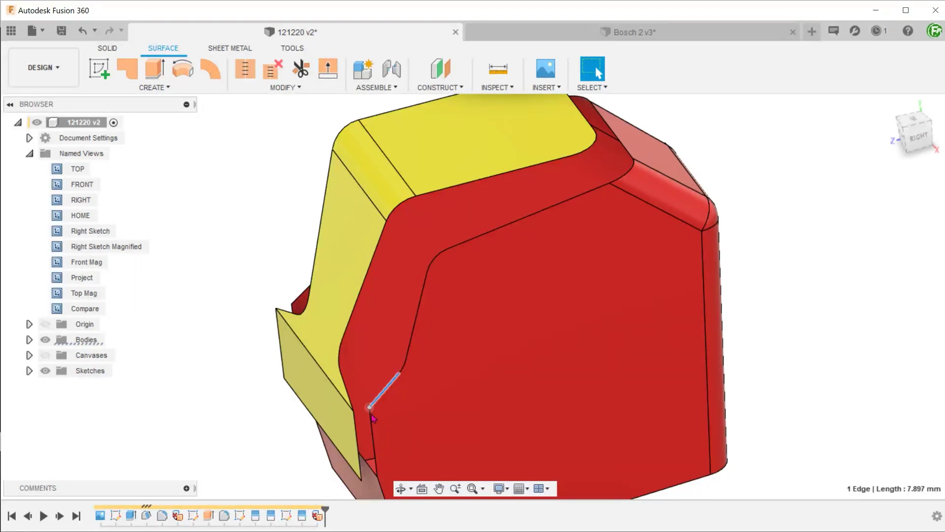
pyautogui.click(247, 421)
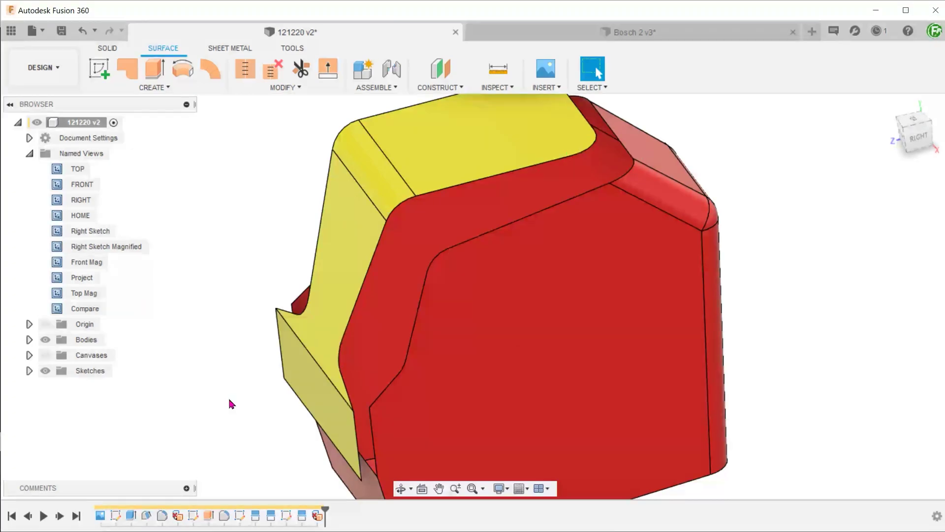
pyautogui.hotkey('ctrl', 'z')
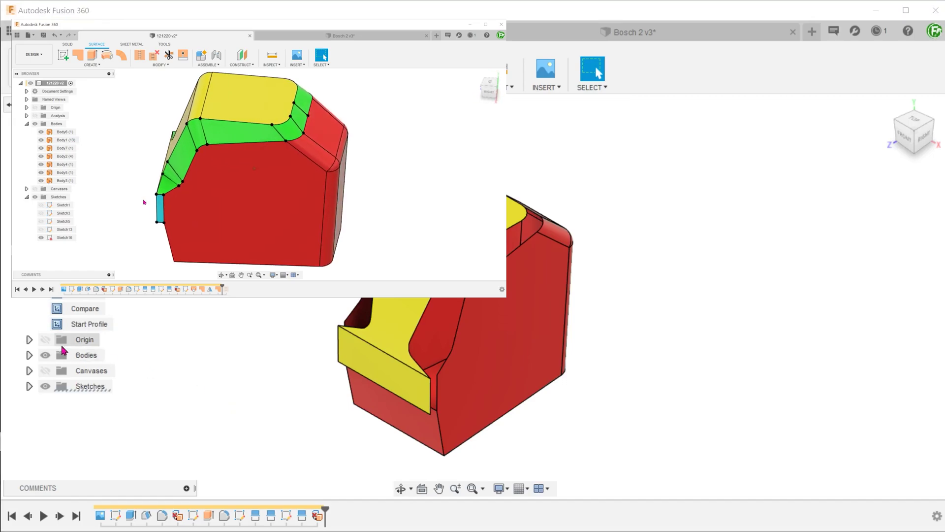
# Step: Show the origin planes and start a new sketch on the YZ plane
pyautogui.click(45, 339)
pyautogui.click(516, 380)
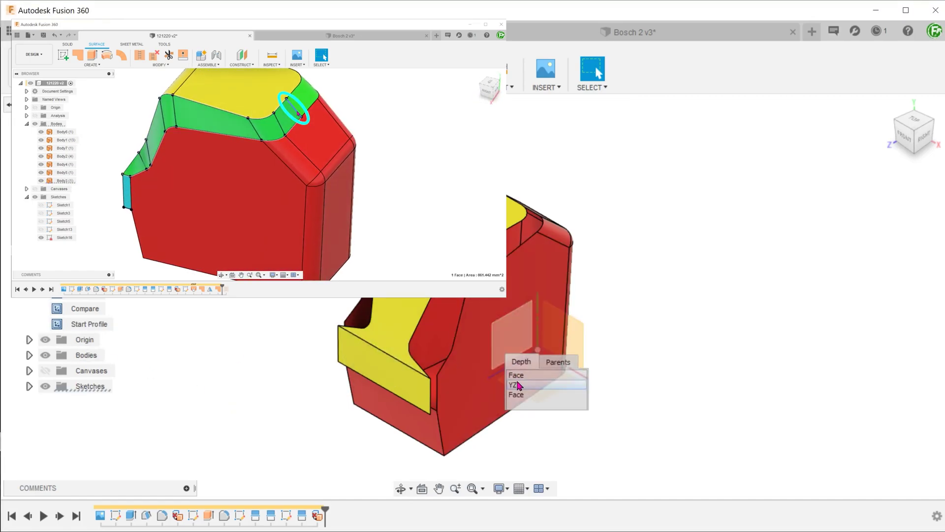
pyautogui.click(516, 385)
pyautogui.rightClick(509, 336)
pyautogui.click(504, 397)
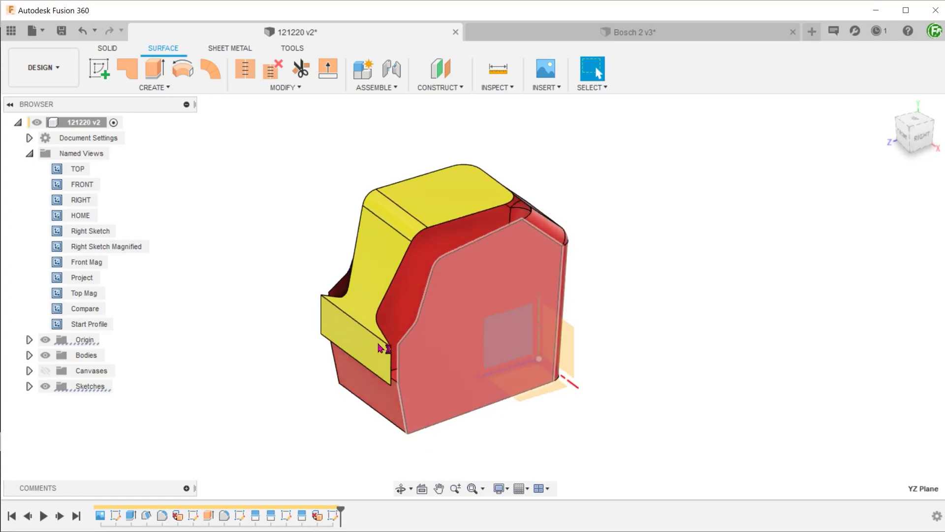
# Step: Intersect the yellow top face's rear edge and the parallel rear edge of the red body with the sketch plane
pyautogui.doubleClick(129, 323)
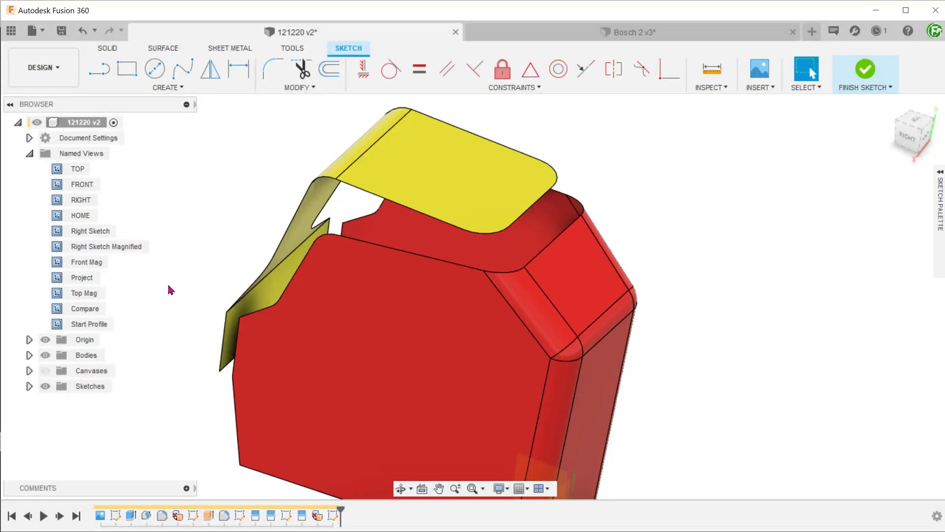
pyautogui.click(185, 88)
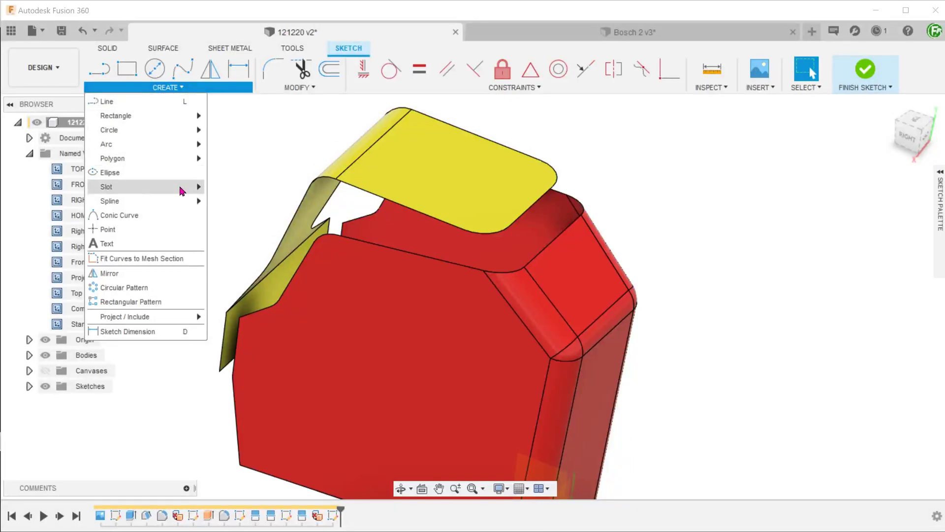
pyautogui.moveTo(190, 315)
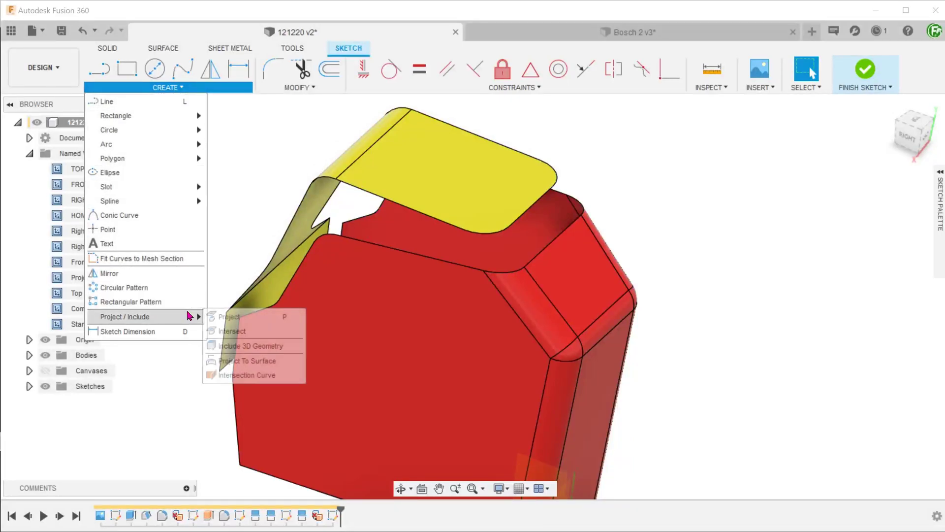
pyautogui.click(263, 333)
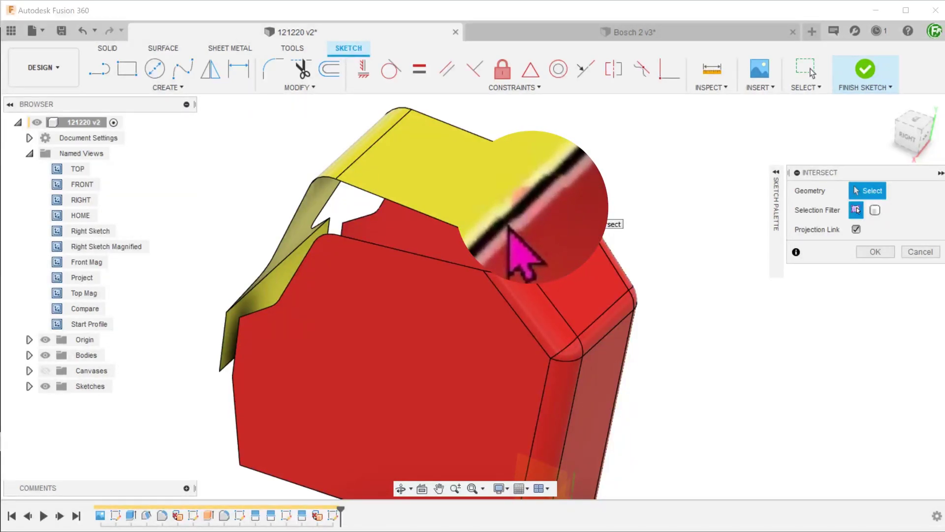
pyautogui.click(525, 212)
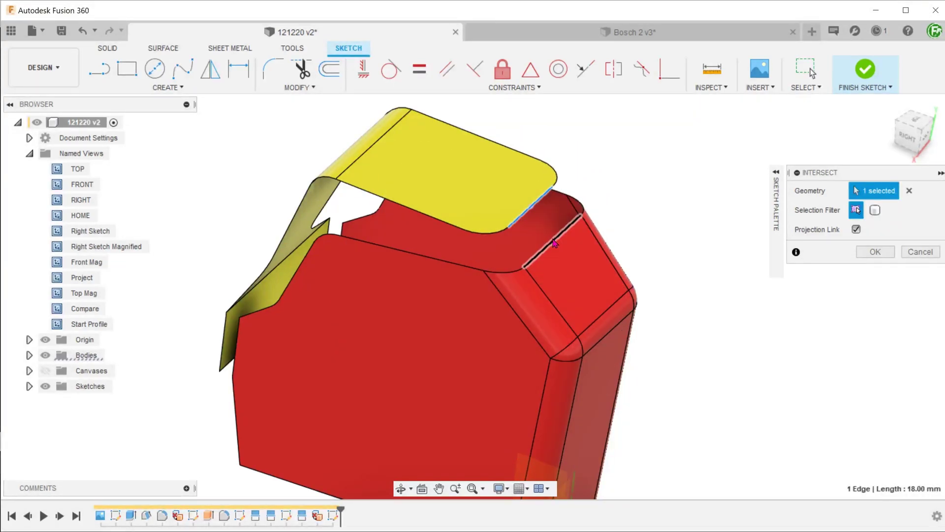
pyautogui.click(554, 241)
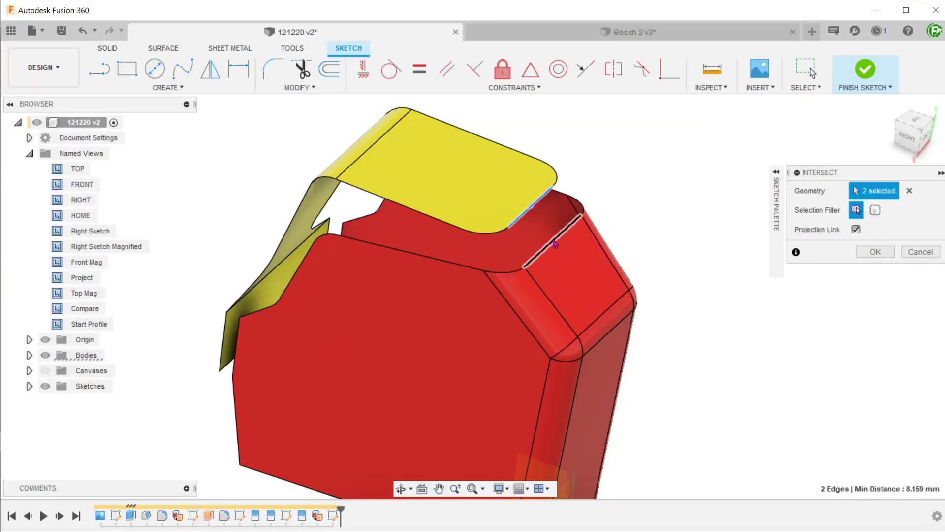
pyautogui.click(875, 252)
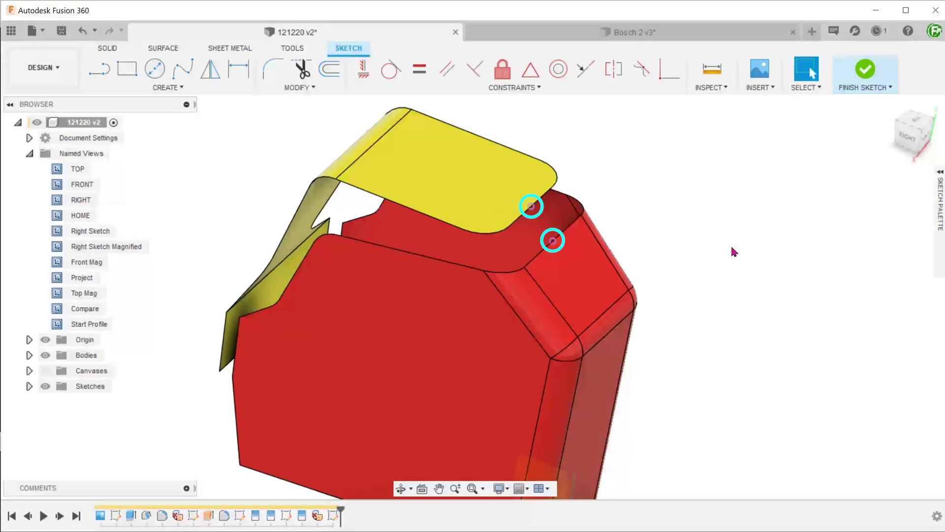
# Step: Sketch a line joining the two intersection points between the yellow rear edge and the red body's edge
pyautogui.press('l')
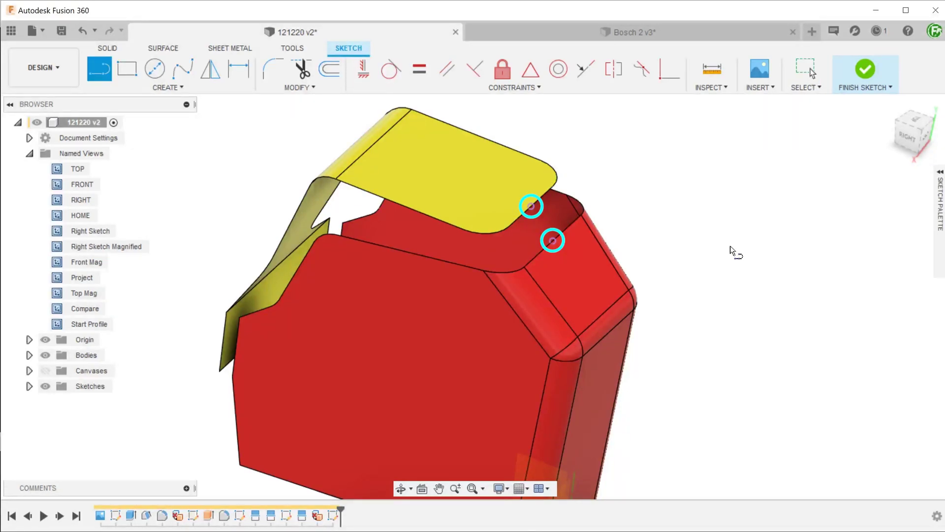
pyautogui.click(531, 206)
pyautogui.doubleClick(552, 240)
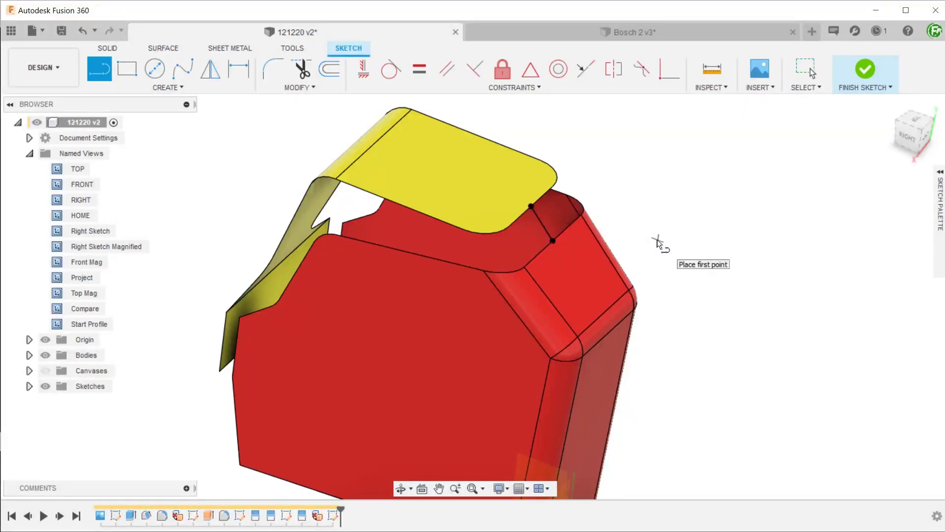
pyautogui.press('Escape')
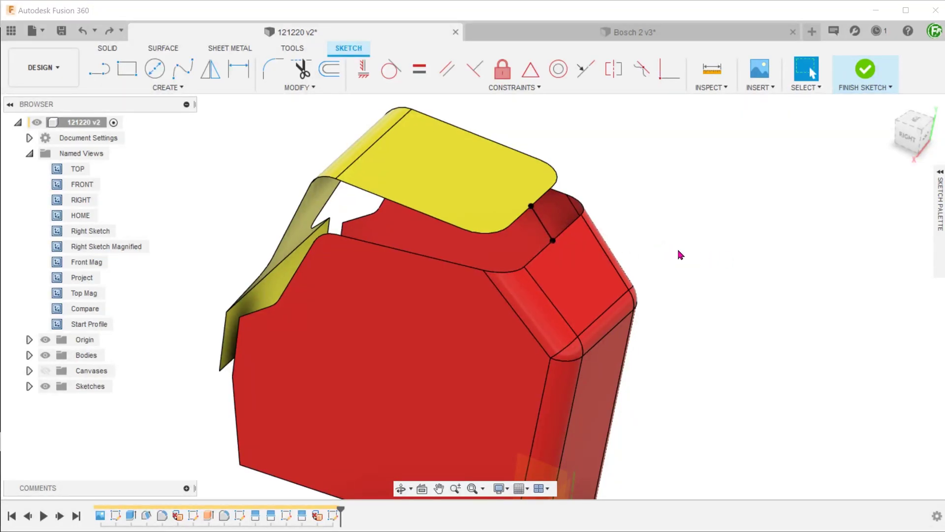
# Step: Turn on 3D Sketch and join both ends of the yellow top's rear corner arc to the matching red body vertices with lines
pyautogui.click(941, 173)
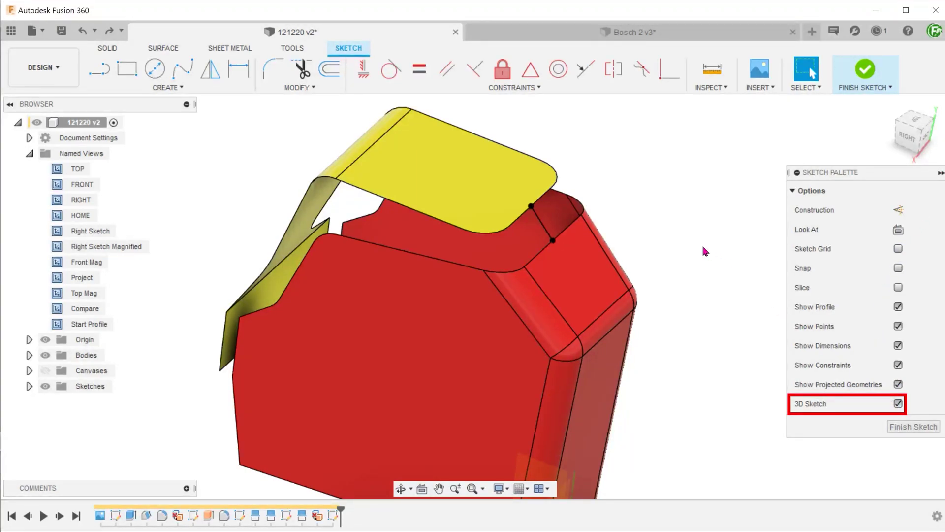
pyautogui.press('l')
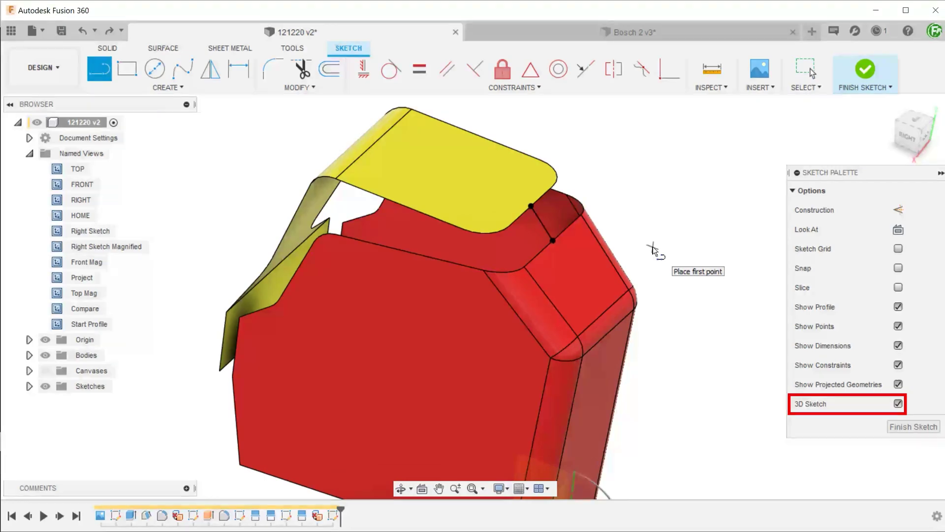
pyautogui.scroll(3, 519, 247)
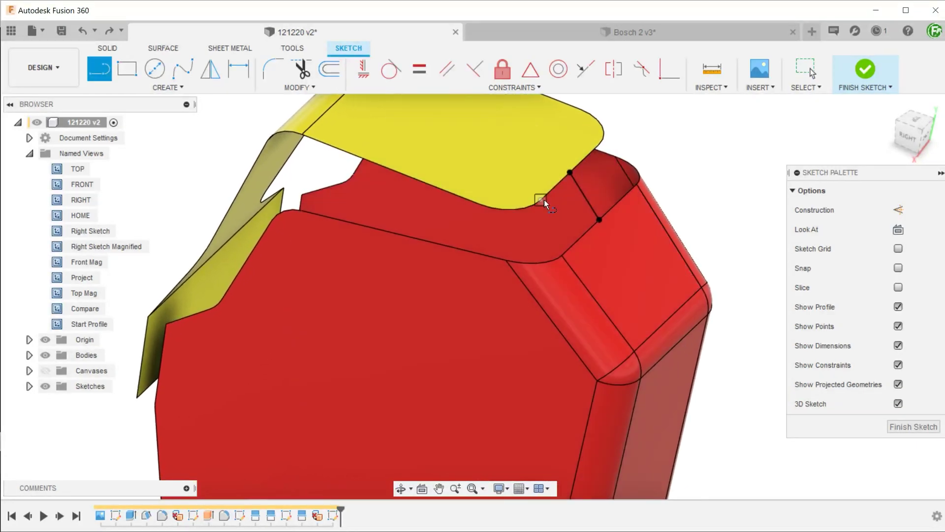
pyautogui.click(541, 200)
pyautogui.click(562, 255)
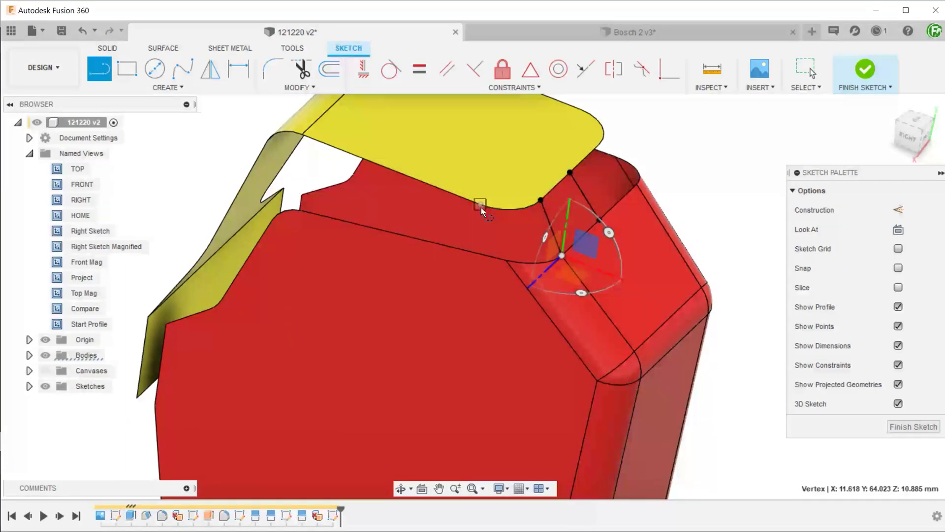
pyautogui.click(481, 207)
pyautogui.click(506, 260)
# Step: Join the arc endpoints of the yellow surface's upper fillet and lower front curve to the matching red body vertices with four lines
pyautogui.scroll(-2, 453, 256)
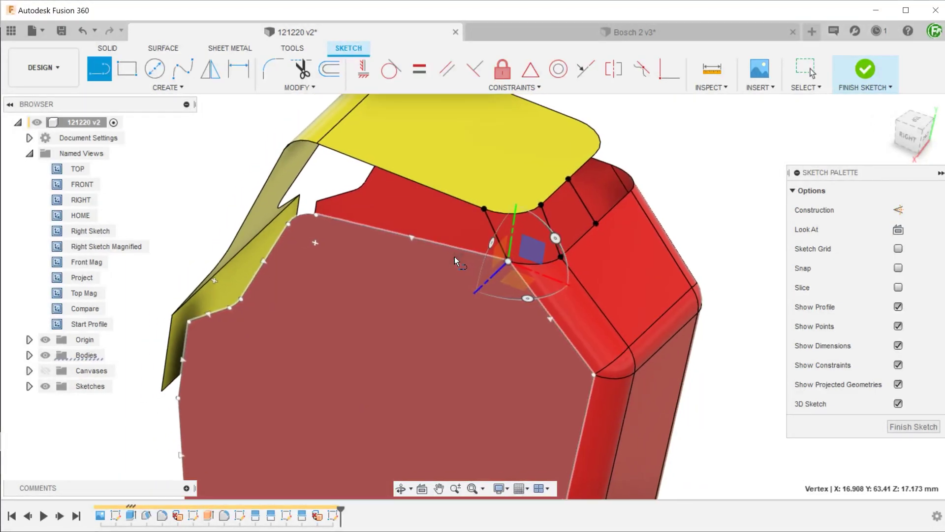
pyautogui.keyDown('shift'); pyautogui.moveTo(423, 280); pyautogui.dragTo(389, 320, button='middle'); pyautogui.keyUp('shift')
pyautogui.click(453, 330)
pyautogui.click(370, 337)
pyautogui.click(440, 344)
# Step: Sketch a line from the upper corner of the yellow front lip to the adjacent red body vertex
pyautogui.moveTo(331, 371); pyautogui.dragTo(369, 350, button='middle')
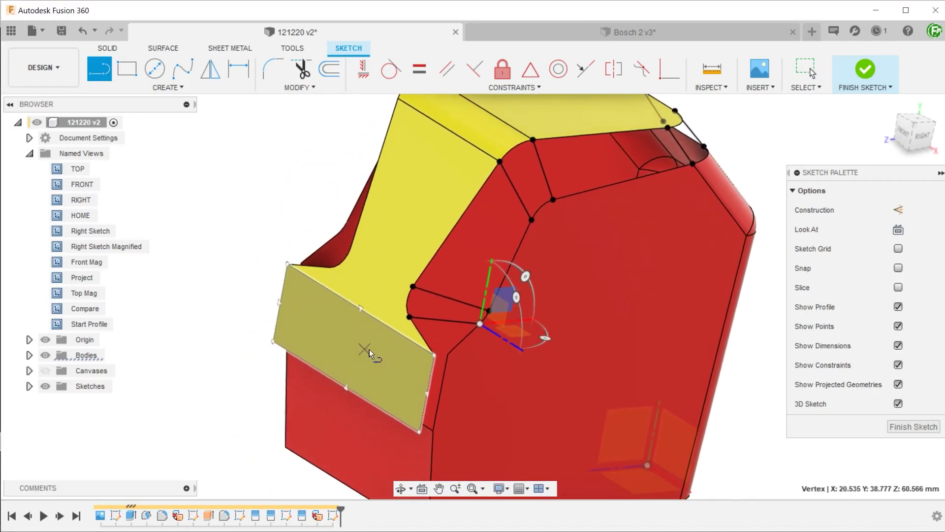
pyautogui.scroll(1, 369, 350)
pyautogui.click(433, 369)
pyautogui.scroll(3, 462, 367)
pyautogui.click(278, 344)
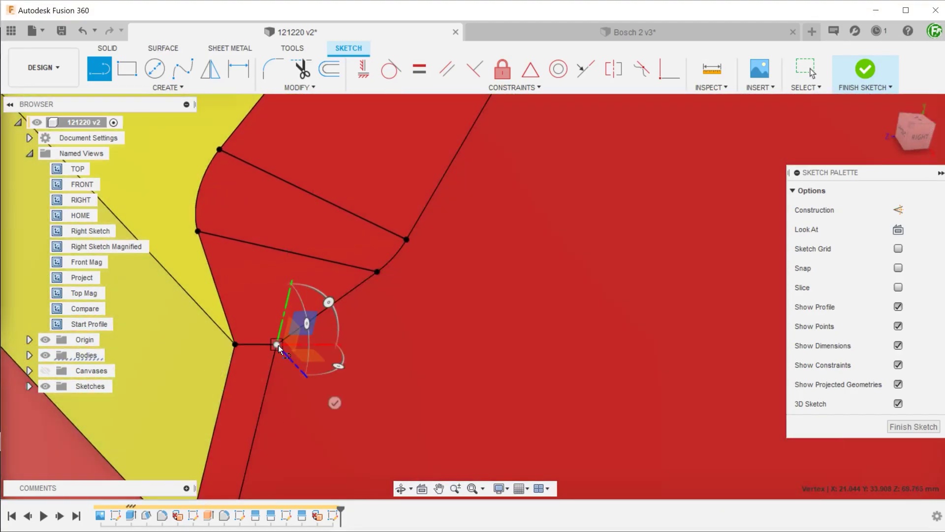
# Step: Connect the yellow front lip's lower corner to the adjacent red body edge with a line and finish the sketch
pyautogui.scroll(-2, 301, 352)
pyautogui.scroll(3, 315, 367)
pyautogui.click(335, 372)
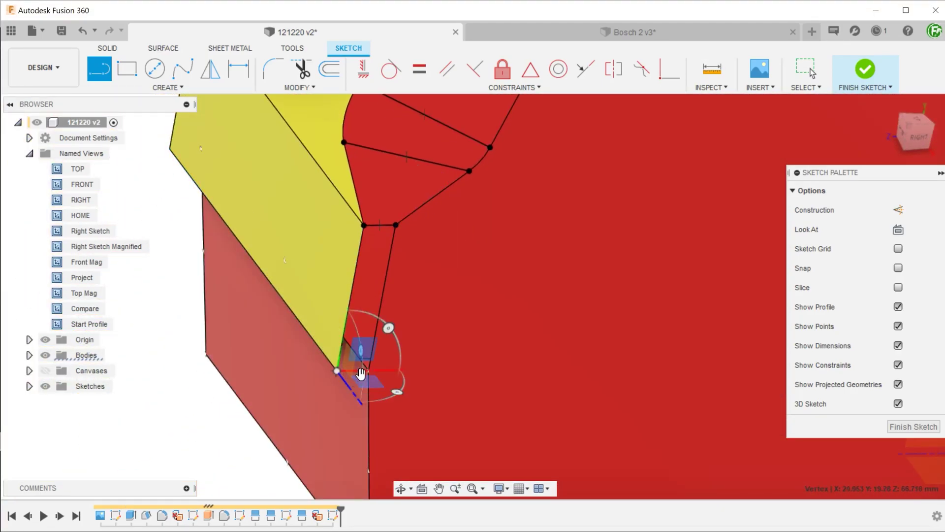
pyautogui.keyDown('shift'); pyautogui.moveTo(366, 374); pyautogui.dragTo(322, 369, button='middle'); pyautogui.keyUp('shift')
pyautogui.scroll(2, 279, 383)
pyautogui.click(299, 370)
pyautogui.press('Escape')
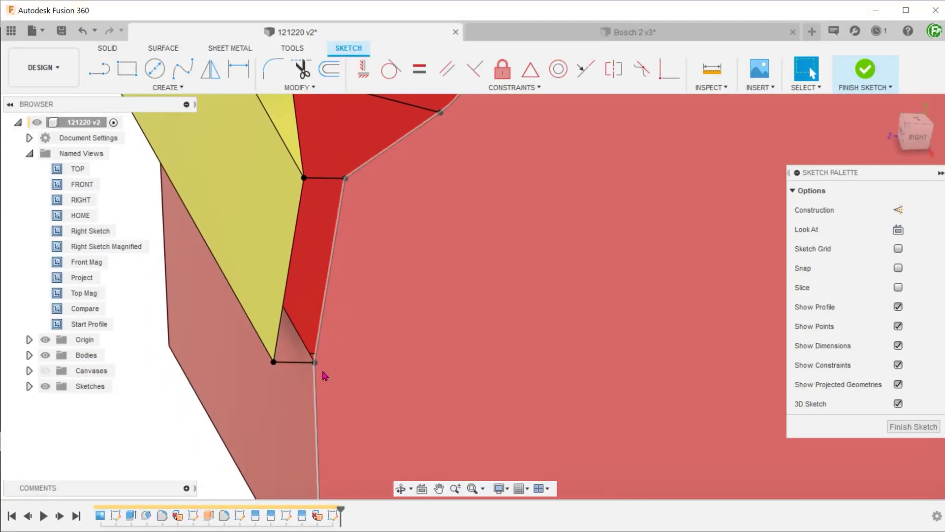
pyautogui.press('F6')
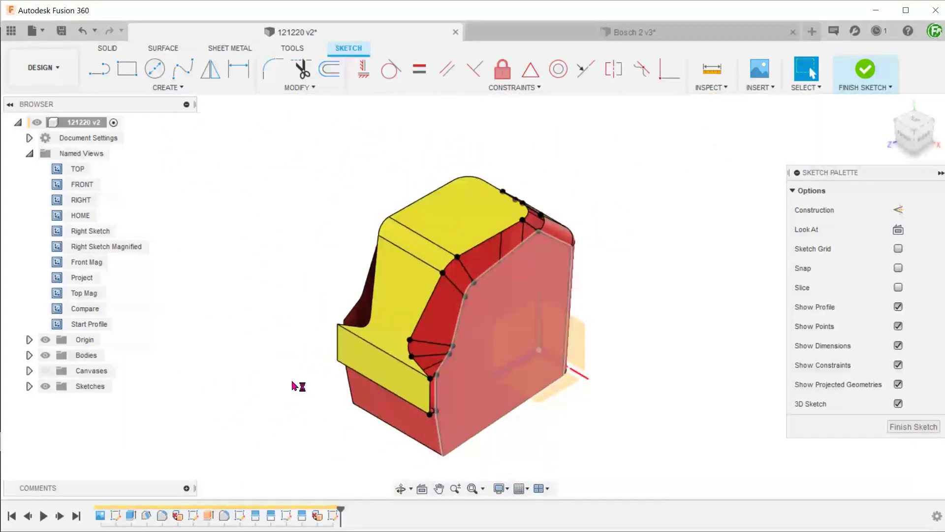
pyautogui.click(866, 72)
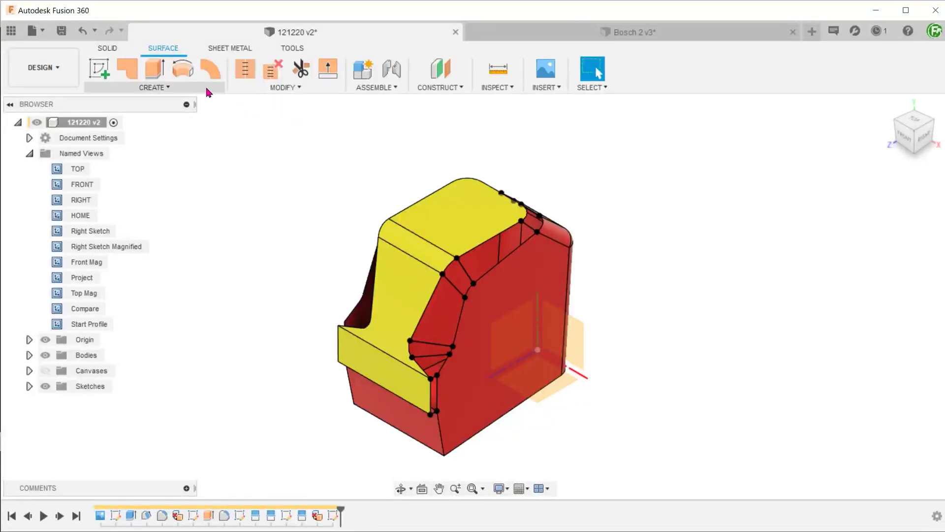
# Step: Start a surface Loft and pick the three sketch lines around the yellow top's rear corner as its first profiles
pyautogui.click(190, 87)
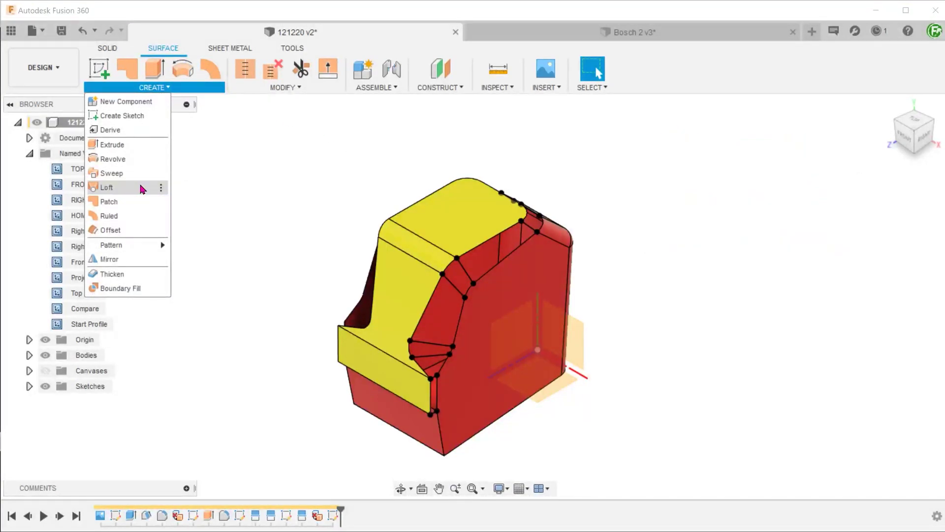
pyautogui.click(143, 189)
pyautogui.keyDown('shift'); pyautogui.moveTo(238, 288); pyautogui.dragTo(458, 230, button='middle'); pyautogui.keyUp('shift')
pyautogui.click(527, 187)
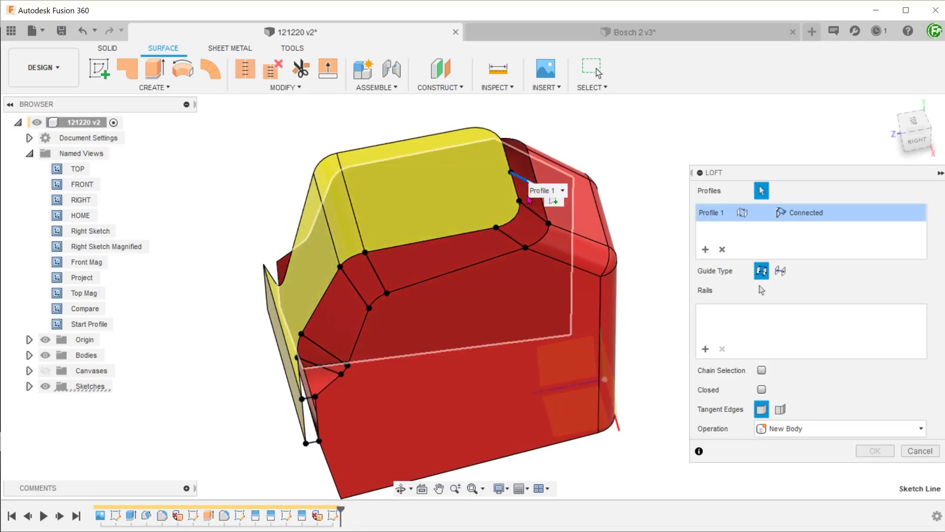
pyautogui.click(534, 212)
pyautogui.click(512, 237)
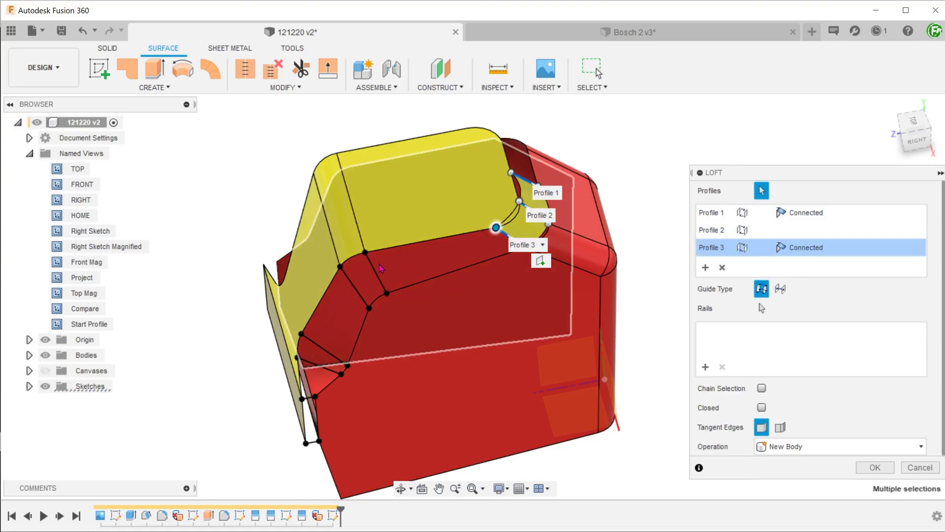
# Step: Add the five remaining bridging lines, from the upper fillet to the front lip's upper corner, as loft profiles in order
pyautogui.click(360, 286)
pyautogui.keyDown('shift'); pyautogui.moveTo(352, 297); pyautogui.dragTo(391, 306, button='middle'); pyautogui.keyUp('shift')
pyautogui.click(389, 302)
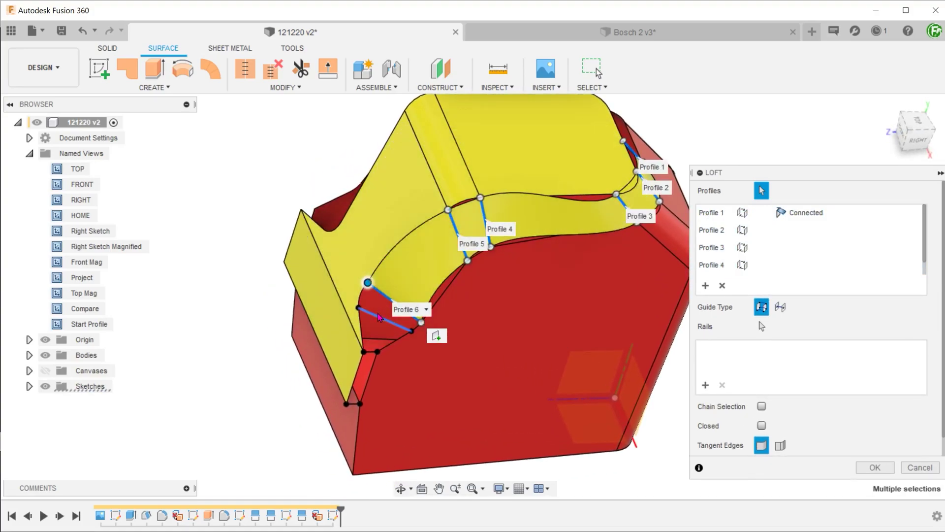
pyautogui.click(382, 318)
pyautogui.click(370, 351)
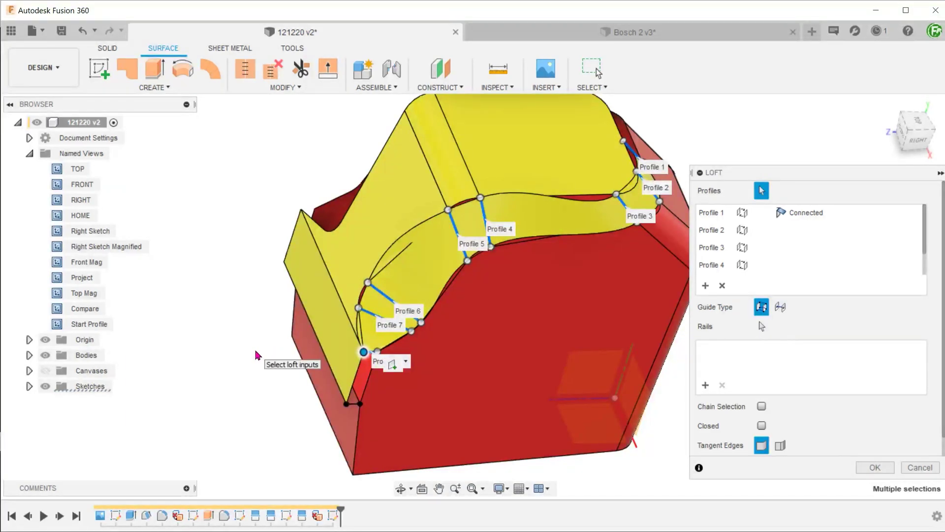
pyautogui.keyDown('shift'); pyautogui.moveTo(255, 355); pyautogui.dragTo(249, 357, button='middle'); pyautogui.keyUp('shift')
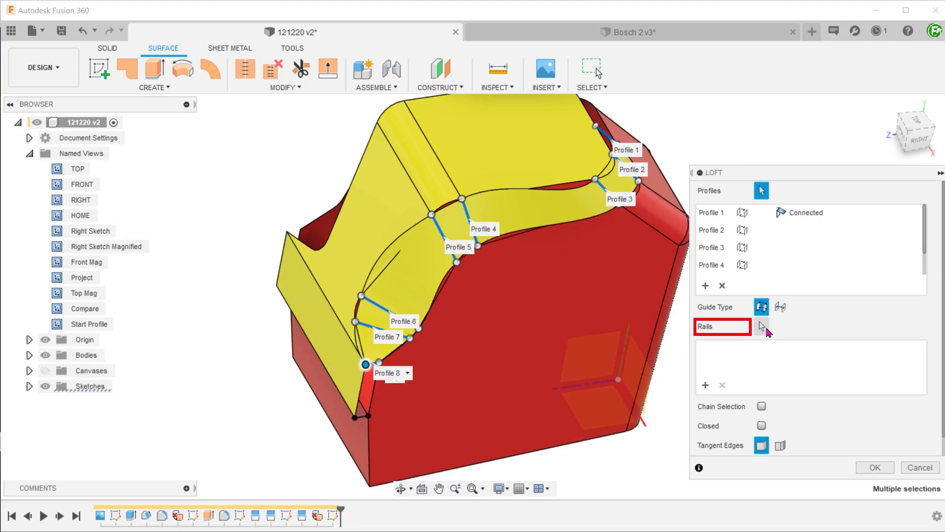
# Step: Define the first loft rail from the yellow surface's edge segments, running from the rear corner to the front lip
pyautogui.click(762, 326)
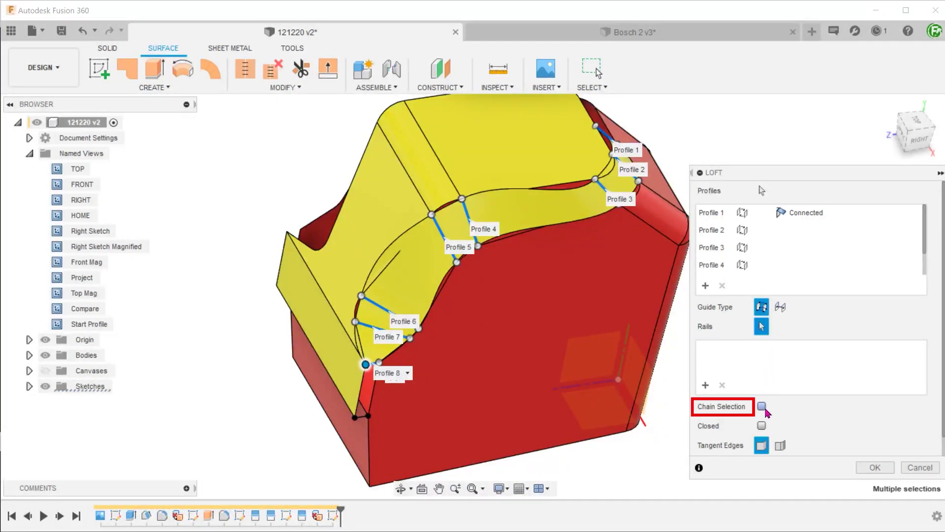
pyautogui.scroll(3, 585, 187)
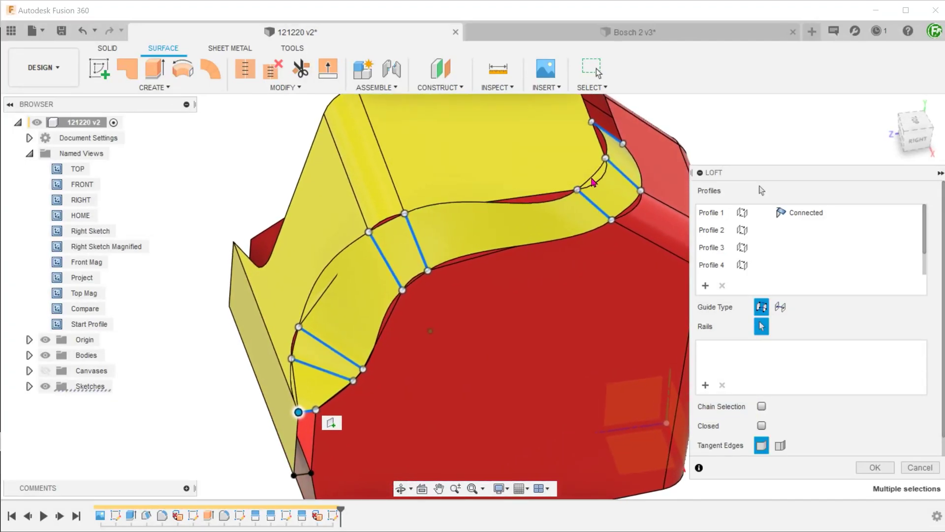
pyautogui.click(598, 146)
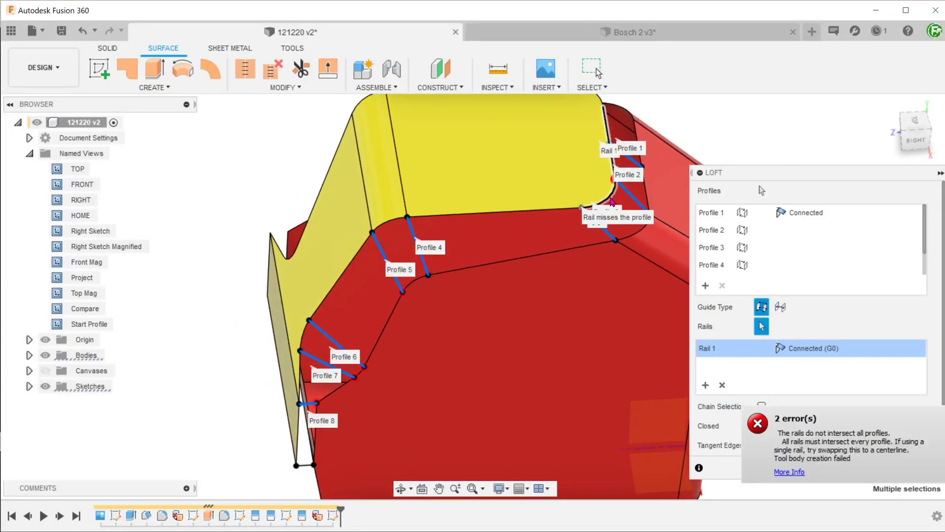
pyautogui.click(569, 209)
pyautogui.click(397, 218)
pyautogui.keyDown('shift'); pyautogui.moveTo(351, 251); pyautogui.dragTo(315, 297, button='middle'); pyautogui.keyUp('shift')
pyautogui.click(315, 297)
pyautogui.click(309, 329)
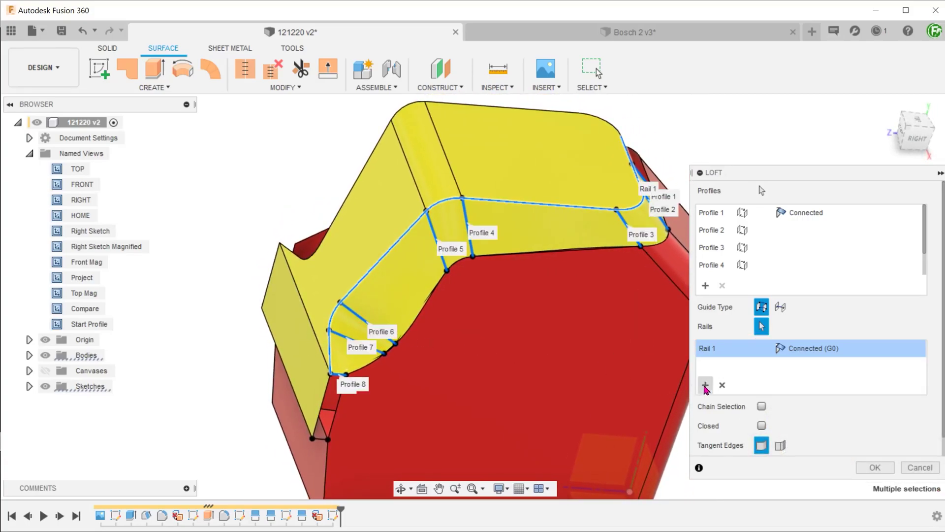
# Step: Add a second rail along the matching red body edges down to the front lip and complete the loft as a new body
pyautogui.click(710, 387)
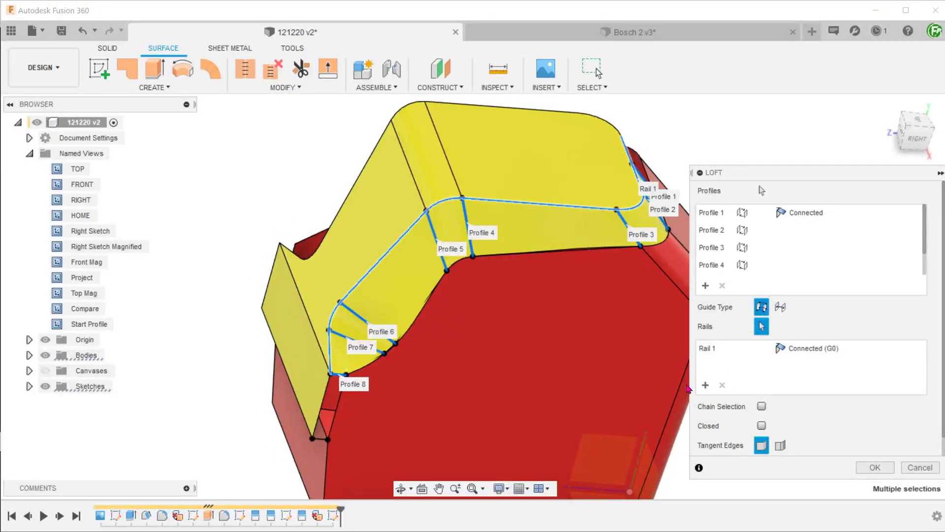
pyautogui.keyDown('shift'); pyautogui.moveTo(441, 355); pyautogui.dragTo(609, 292, button='middle'); pyautogui.keyUp('shift')
pyautogui.click(607, 291)
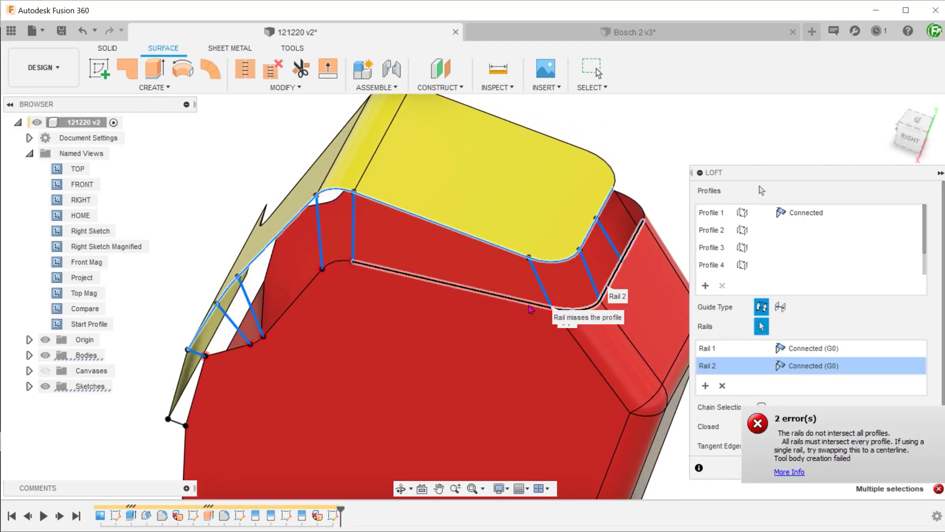
pyautogui.keyDown('shift'); pyautogui.moveTo(528, 309); pyautogui.dragTo(276, 411, button='middle'); pyautogui.keyUp('shift')
pyautogui.click(353, 282)
pyautogui.click(326, 309)
pyautogui.scroll(1, 276, 411)
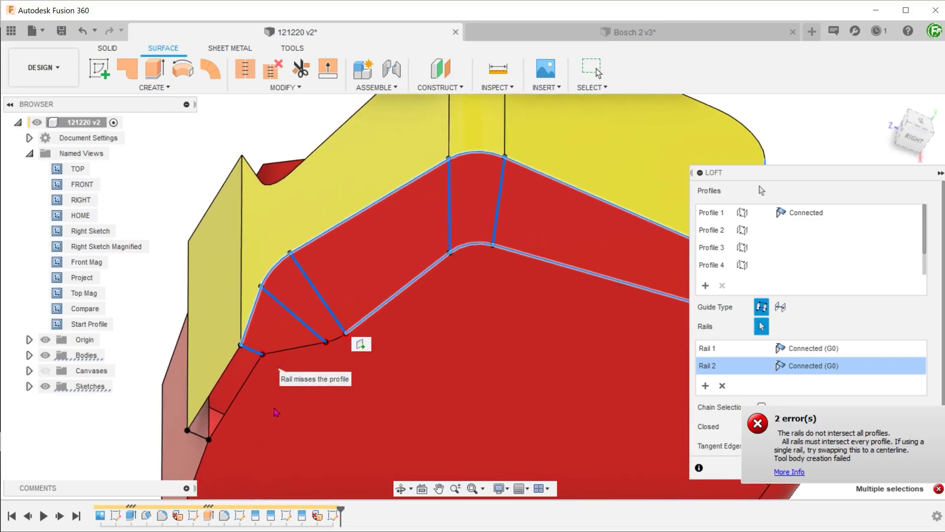
pyautogui.click(282, 343)
pyautogui.keyDown('shift'); pyautogui.moveTo(264, 348); pyautogui.dragTo(277, 354, button='middle'); pyautogui.keyUp('shift')
pyautogui.scroll(-1, 277, 354)
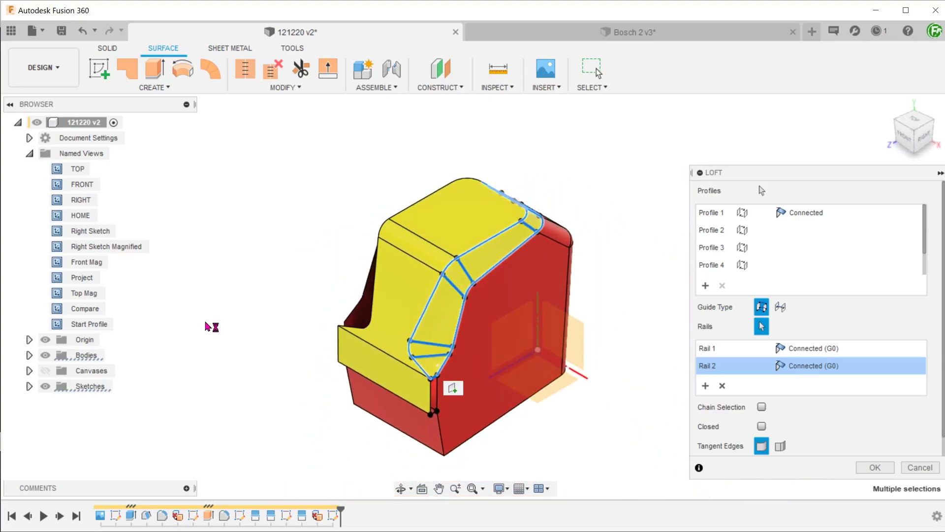
pyautogui.click(866, 467)
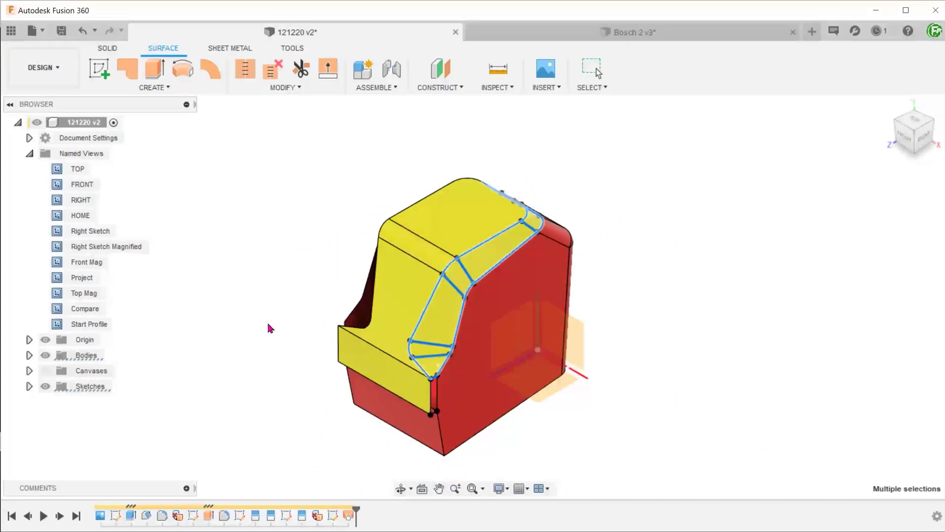
# Step: Start a Patch and select the three surface edges bounding the small gap beside the yellow front lip
pyautogui.click(158, 87)
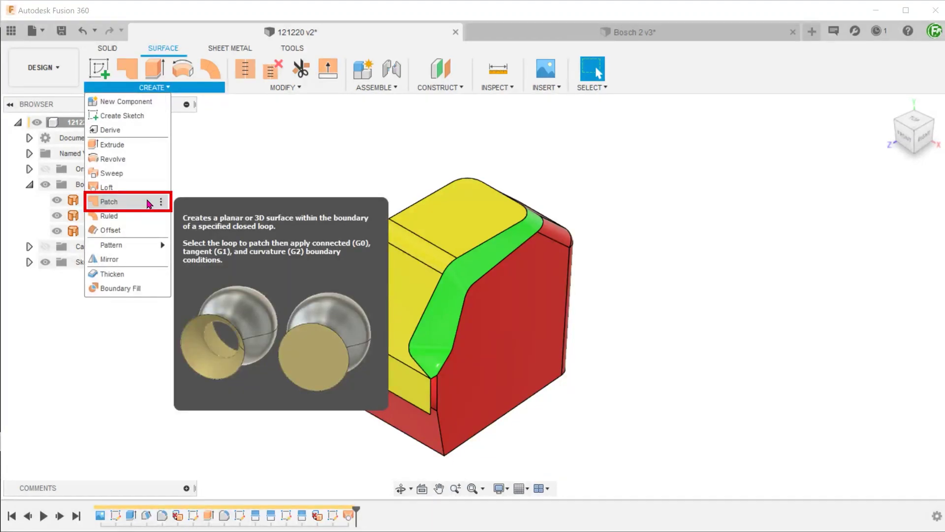
pyautogui.click(149, 202)
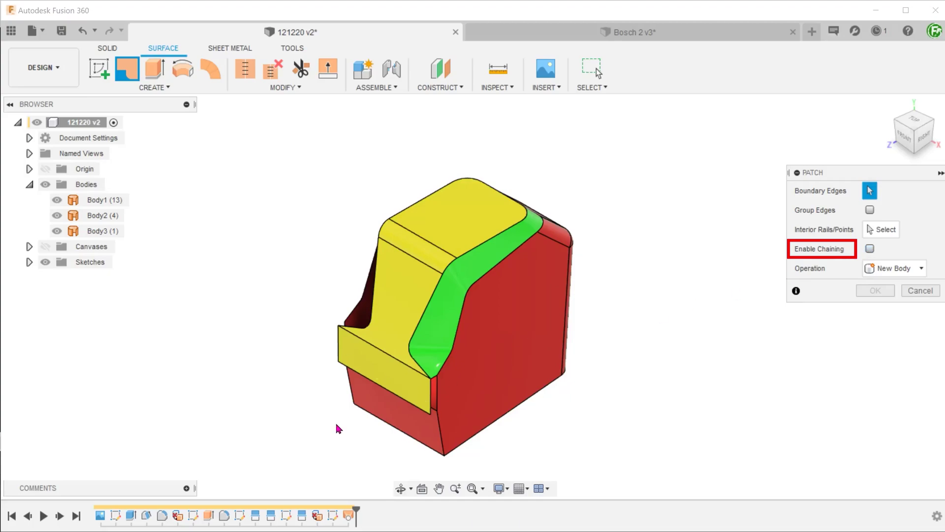
pyautogui.scroll(3, 341, 436)
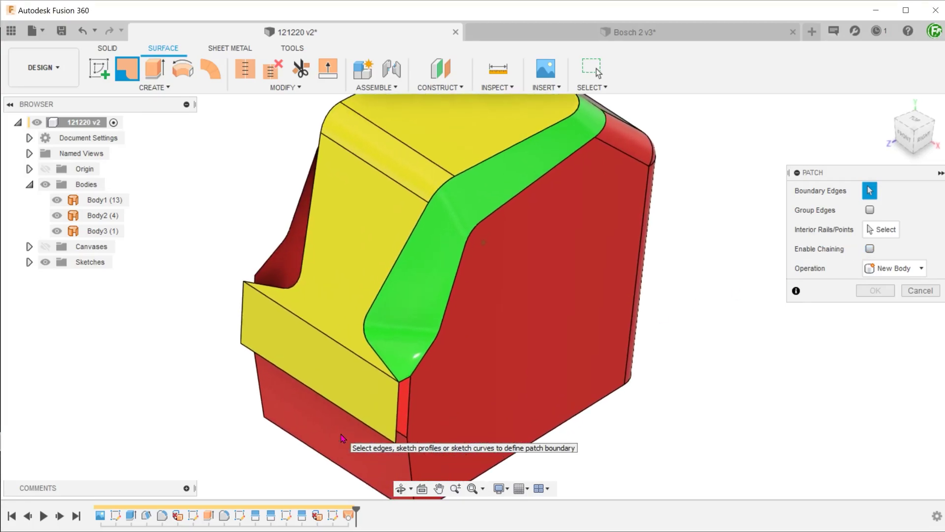
pyautogui.scroll(2, 355, 423)
pyautogui.click(418, 350)
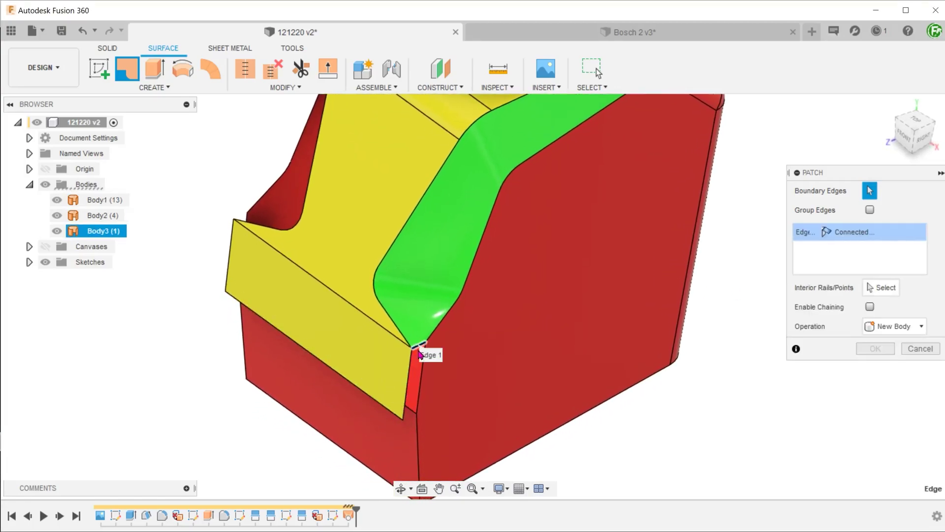
pyautogui.click(423, 379)
pyautogui.click(416, 411)
# Step: Show Sketch16, add its lower connecting line to close the gap's boundary, and create the patch as a new body
pyautogui.keyDown('shift'); pyautogui.moveTo(416, 411); pyautogui.dragTo(184, 353, button='middle'); pyautogui.keyUp('shift')
pyautogui.click(29, 262)
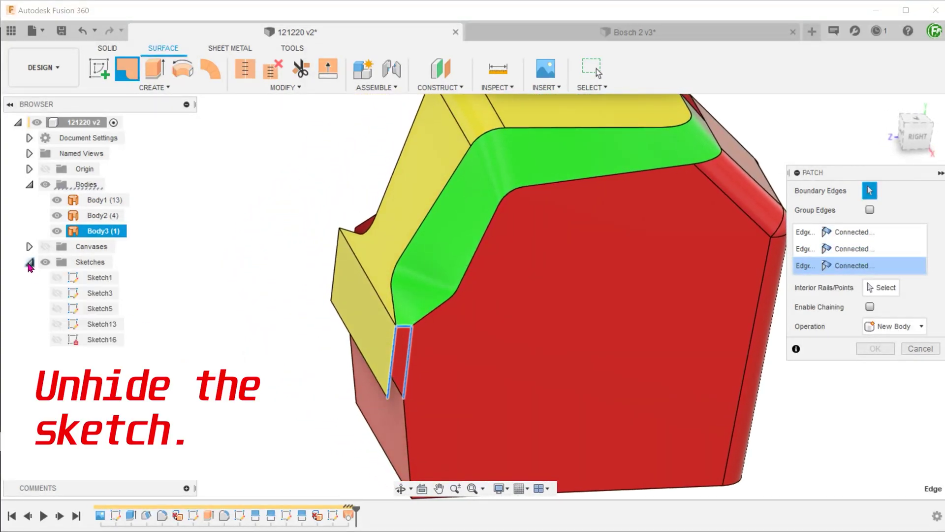
pyautogui.click(61, 340)
pyautogui.keyDown('shift'); pyautogui.moveTo(401, 367); pyautogui.dragTo(347, 367, button='middle'); pyautogui.keyUp('shift')
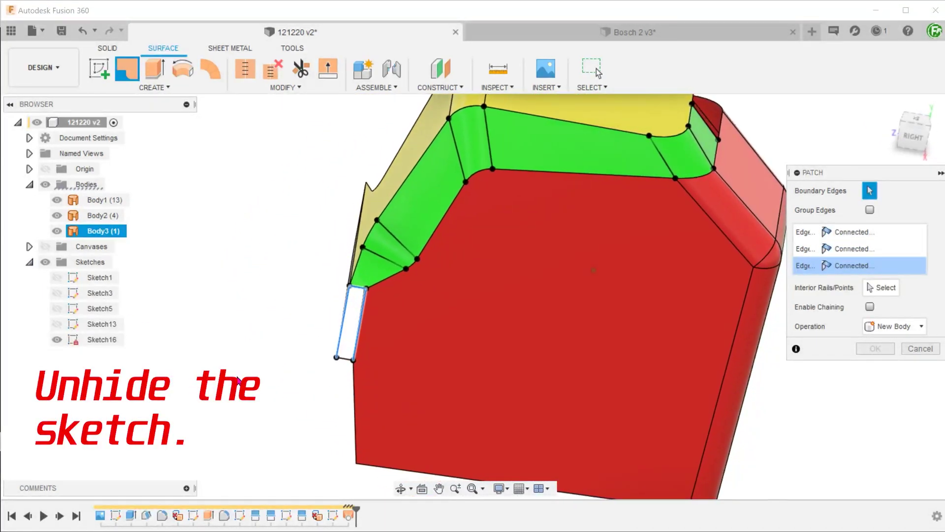
pyautogui.click(347, 366)
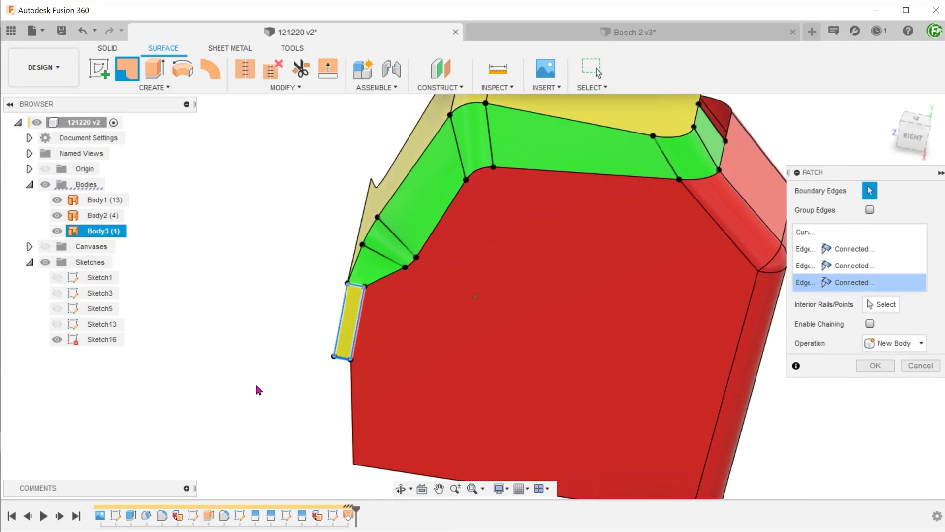
pyautogui.click(866, 367)
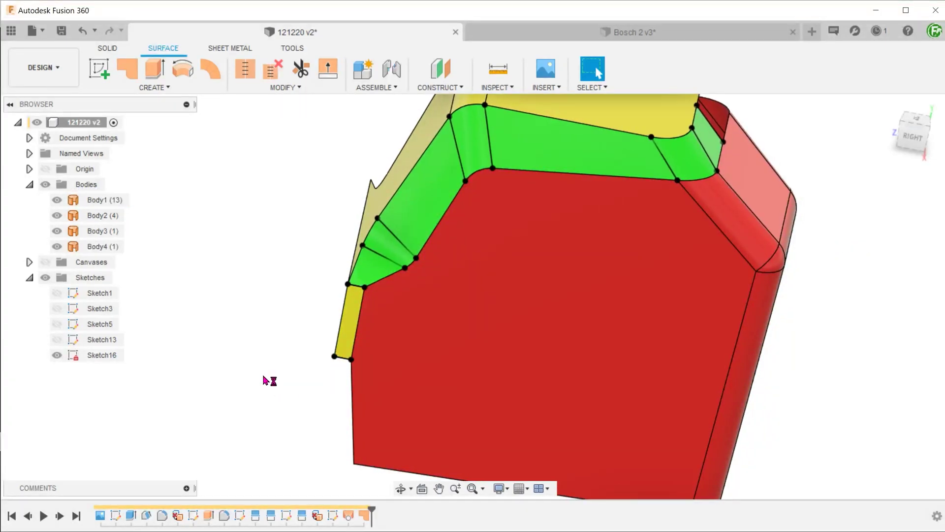
# Step: Start a Mirror of type Bodies and select the green lofted surface and the small front-lip patch
pyautogui.scroll(-3, 265, 384)
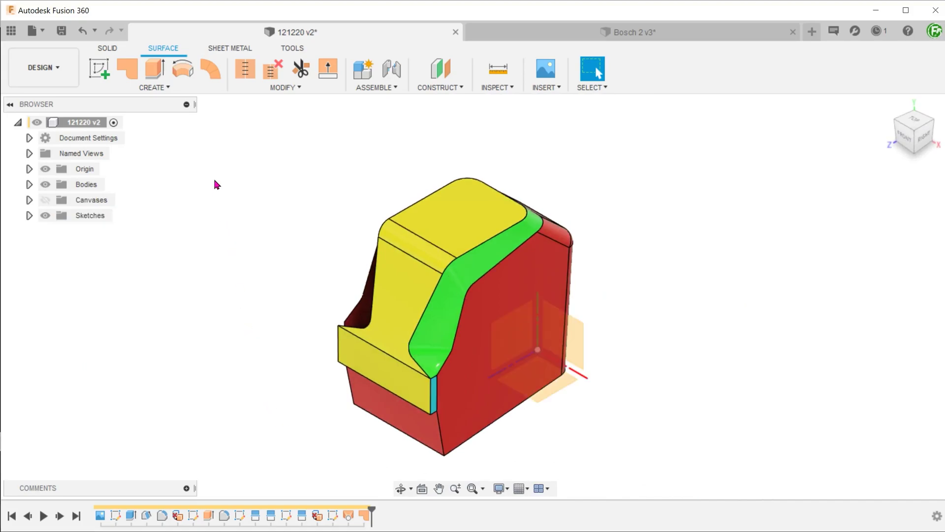
pyautogui.click(167, 87)
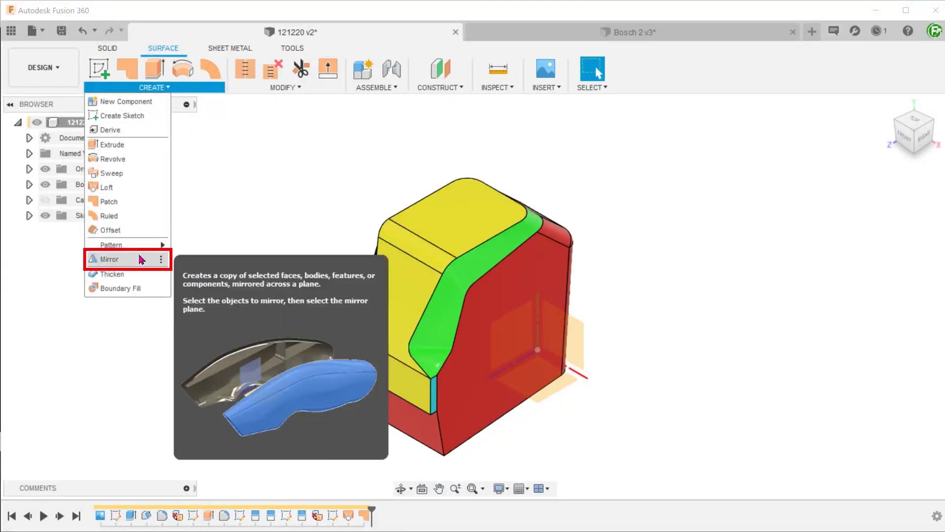
pyautogui.click(141, 260)
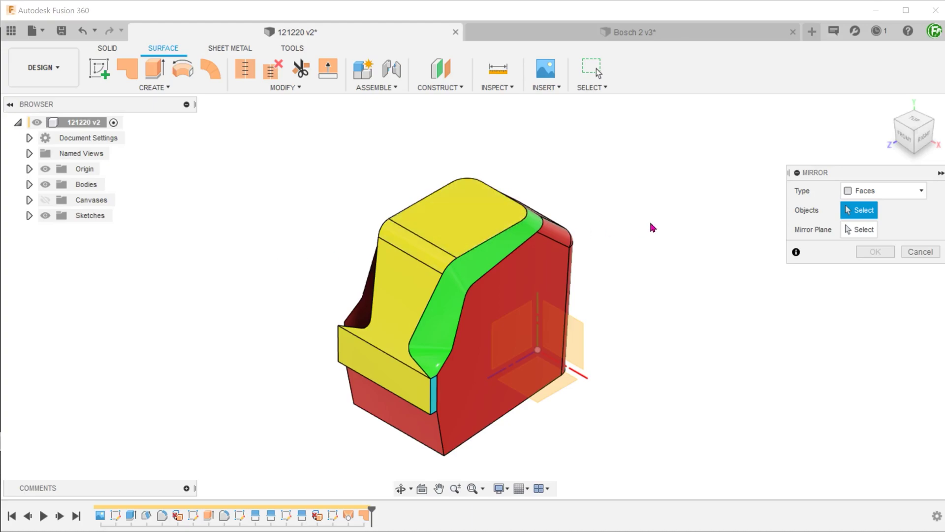
pyautogui.click(888, 190)
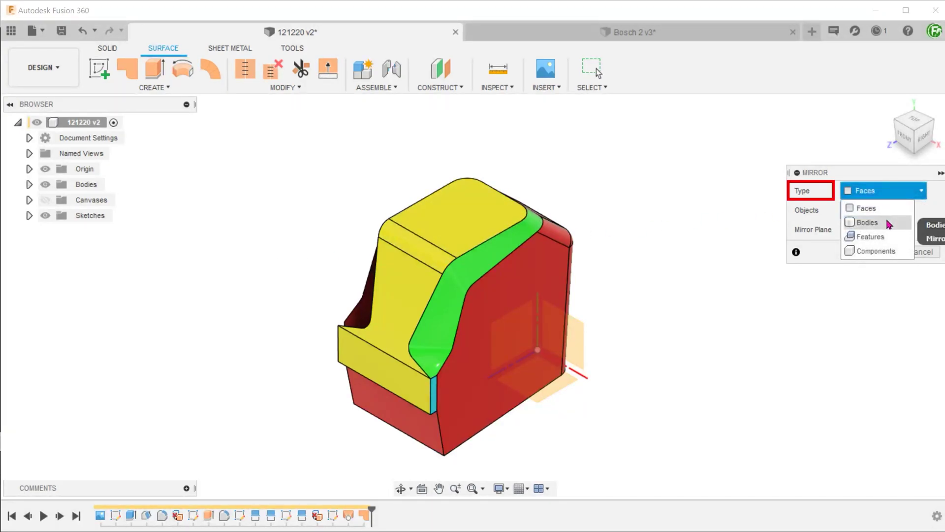
pyautogui.click(889, 224)
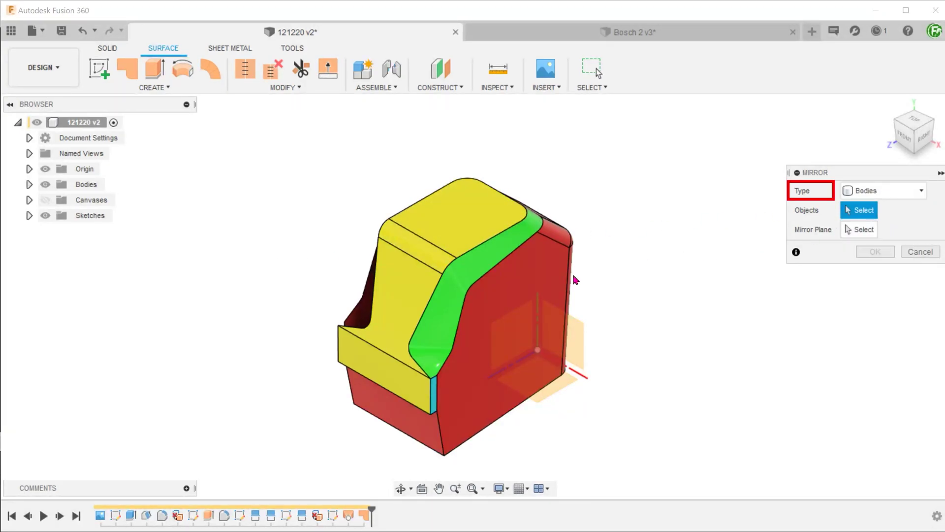
pyautogui.click(448, 315)
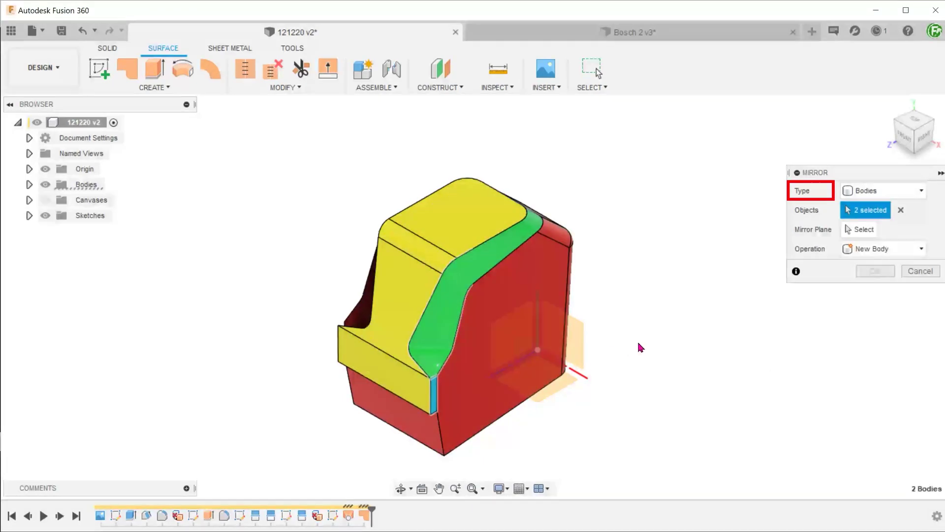
# Step: Mirror the two selected bodies across the YZ plane with the operation set to New Body
pyautogui.click(860, 230)
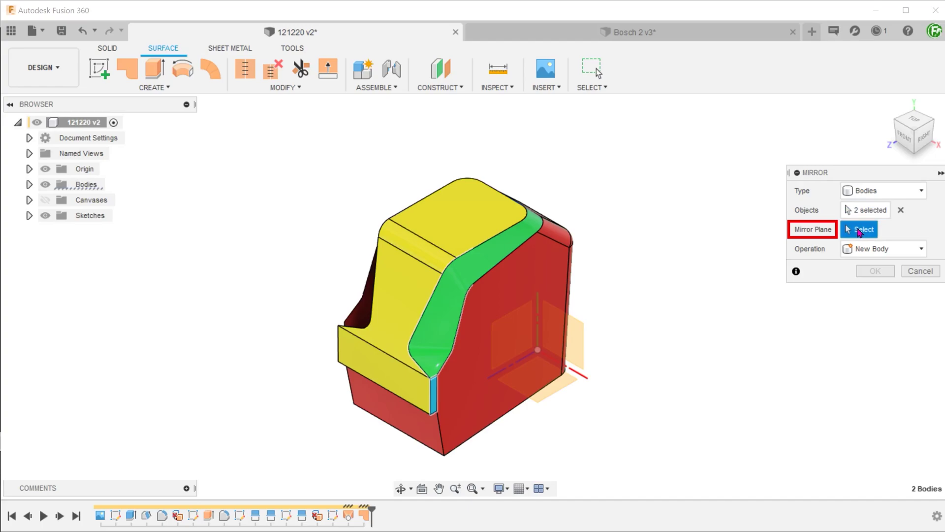
pyautogui.click(513, 346)
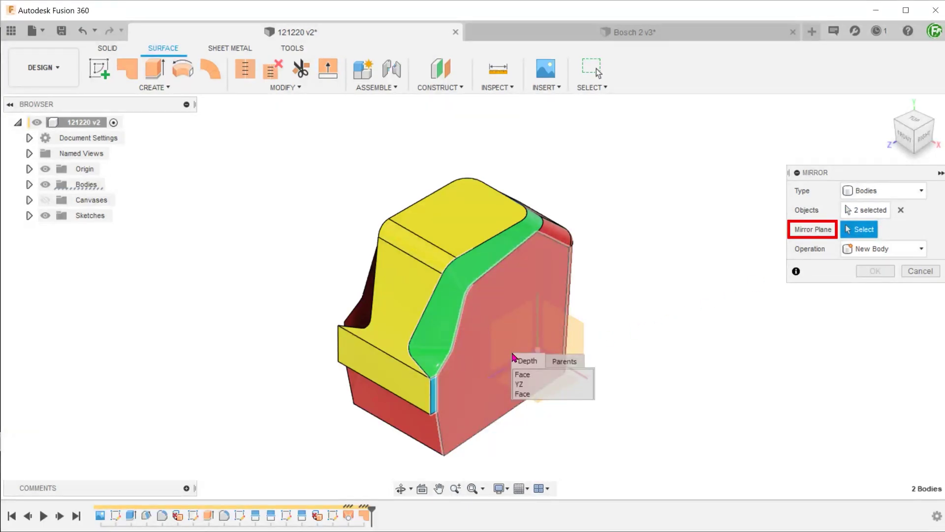
pyautogui.click(529, 364)
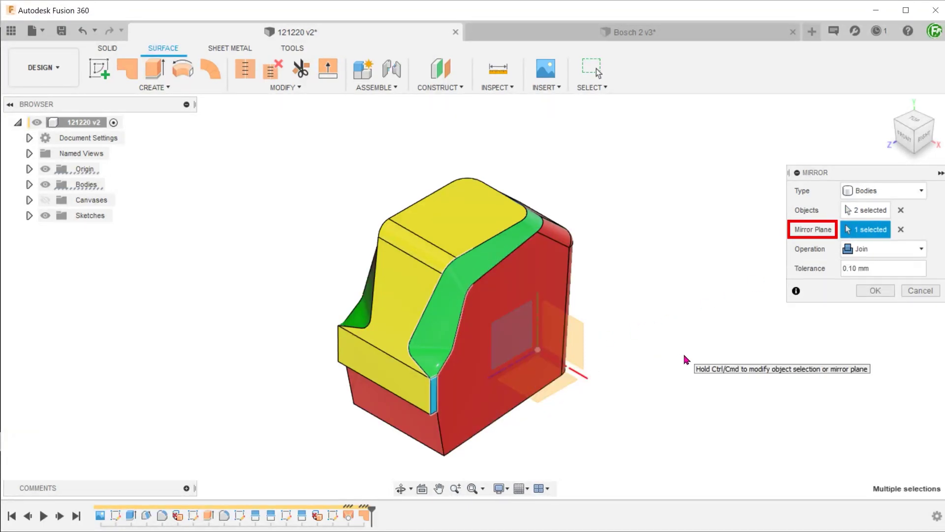
pyautogui.click(888, 256)
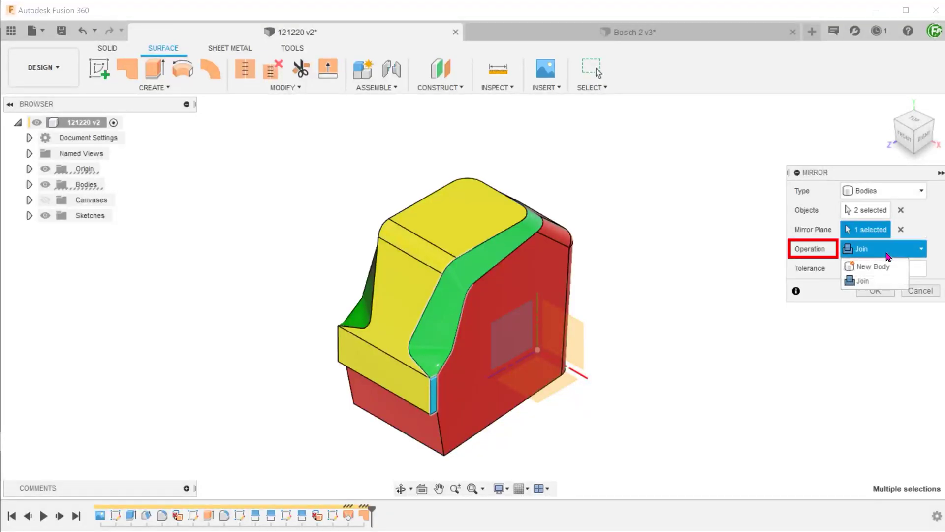
pyautogui.click(873, 267)
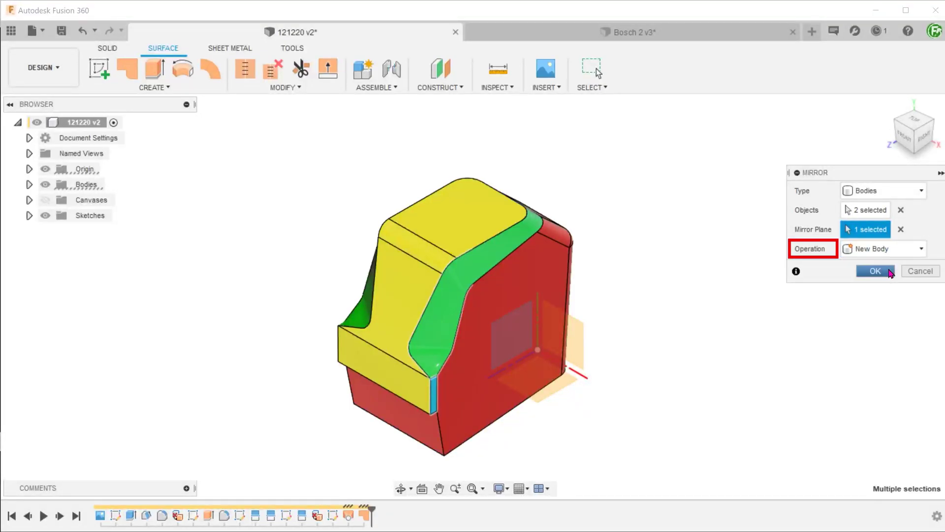
pyautogui.click(874, 270)
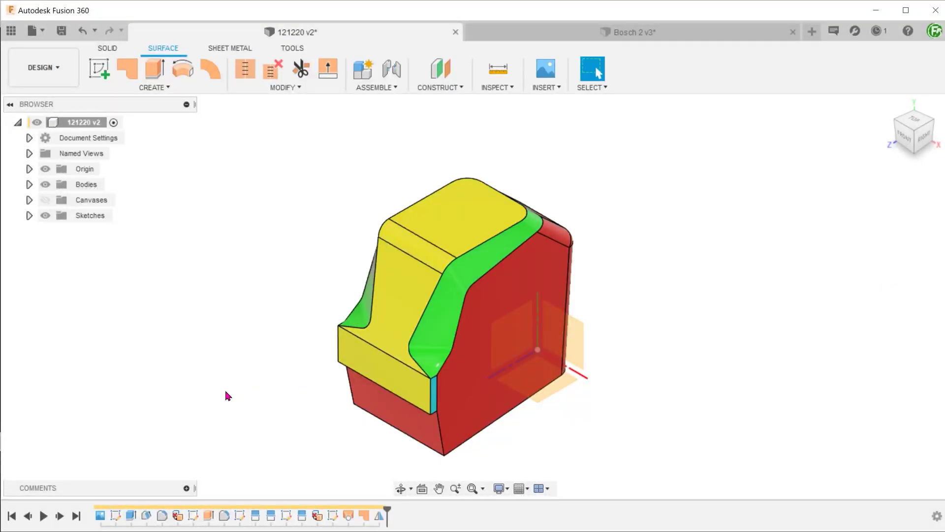
# Step: Hide the origin and patch the narrow gap beneath the yellow front lip from its four boundary edges as a new body
pyautogui.click(42, 171)
pyautogui.keyDown('shift'); pyautogui.moveTo(226, 340); pyautogui.dragTo(264, 363, button='middle'); pyautogui.keyUp('shift')
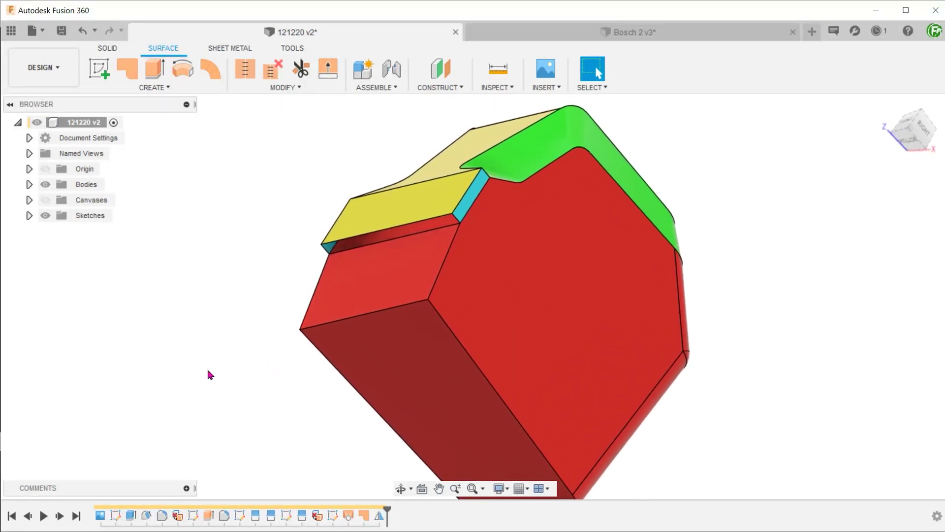
pyautogui.click(165, 89)
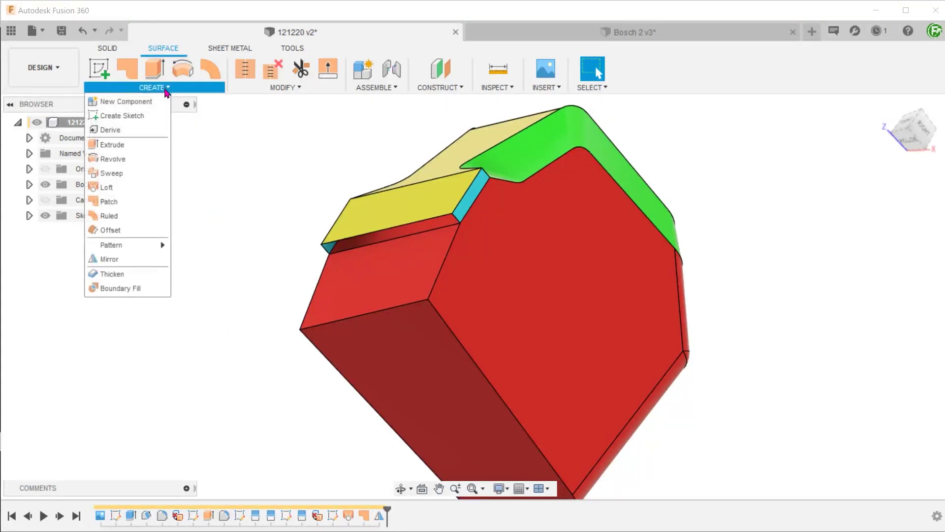
pyautogui.click(119, 199)
pyautogui.click(452, 218)
pyautogui.click(441, 217)
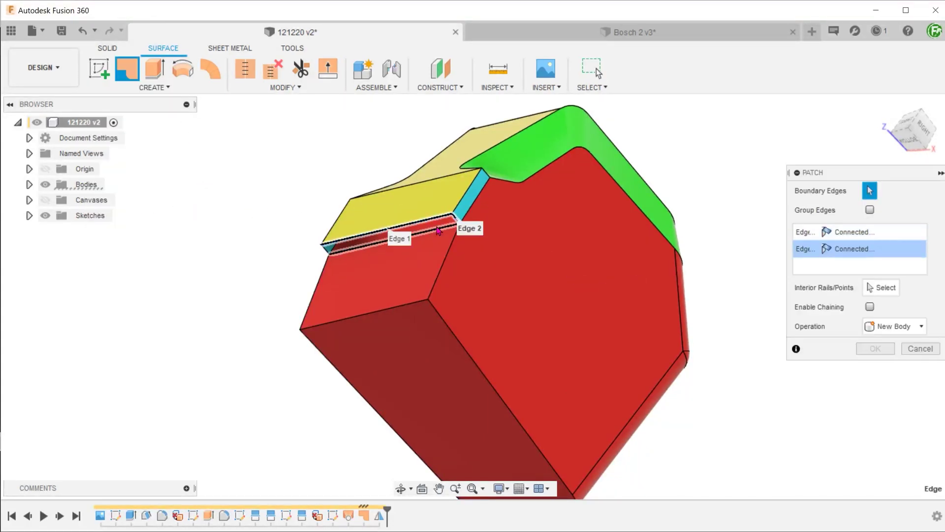
pyautogui.click(436, 229)
pyautogui.keyDown('shift'); pyautogui.moveTo(317, 274); pyautogui.dragTo(349, 288, button='middle'); pyautogui.keyUp('shift')
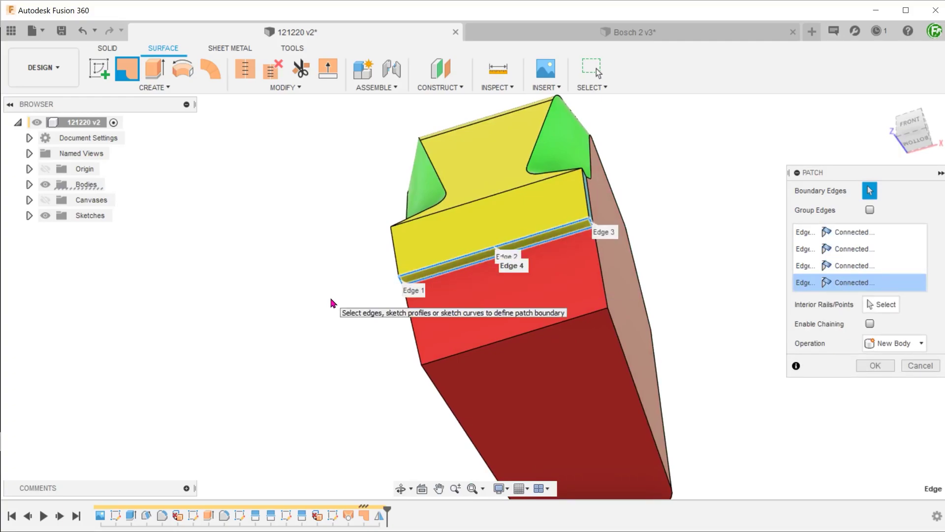
pyautogui.click(876, 348)
pyautogui.press('F6')
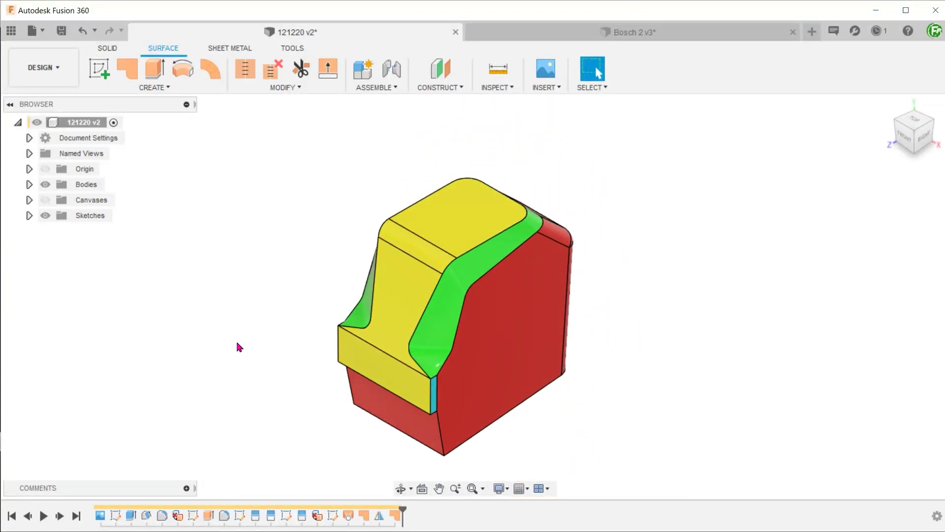
# Step: Create a section analysis on the YZ plane to inspect the housing's hollow interior, and hide the analysis
pyautogui.click(497, 87)
pyautogui.click(515, 213)
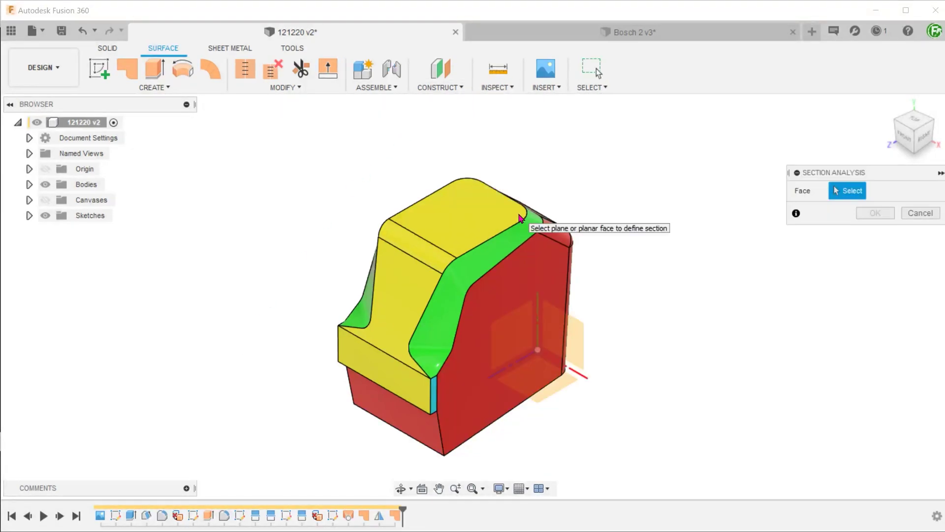
pyautogui.click(521, 331)
pyautogui.click(540, 365)
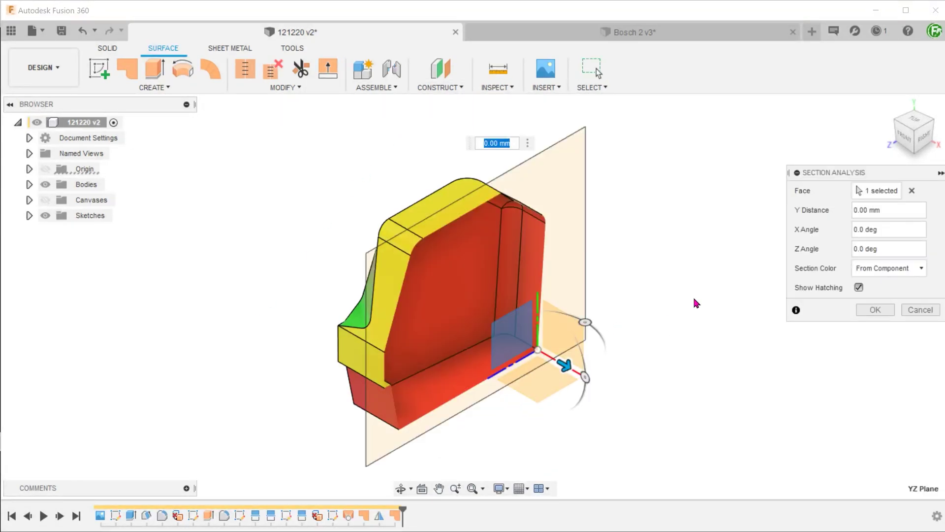
pyautogui.click(874, 309)
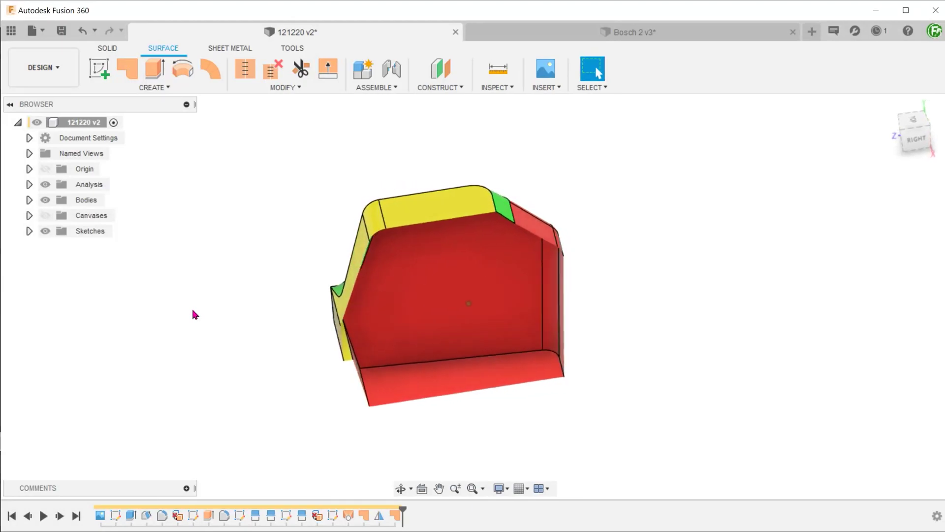
pyautogui.click(44, 184)
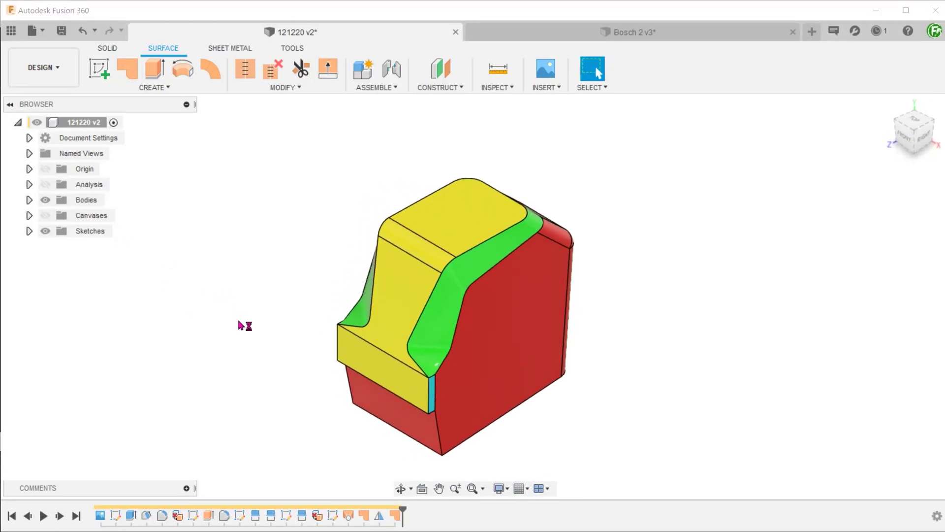
# Step: Start a Stitch with a 0.10 mm tolerance and select all seven surface bodies of the housing
pyautogui.click(286, 87)
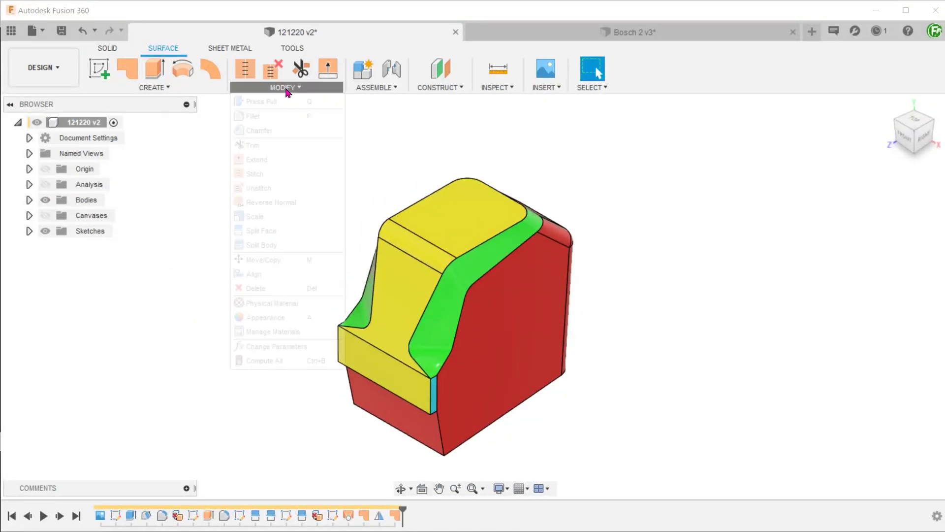
pyautogui.click(279, 176)
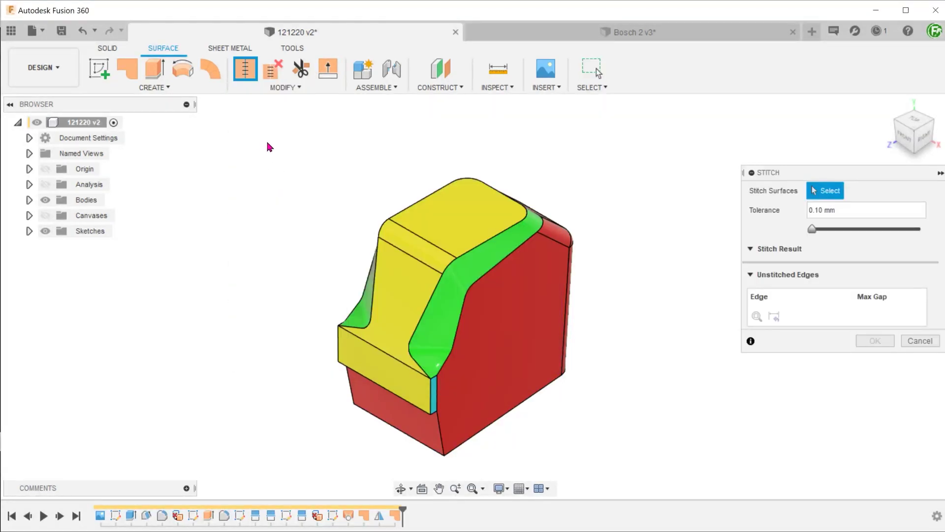
pyautogui.moveTo(267, 142); pyautogui.dragTo(618, 462)
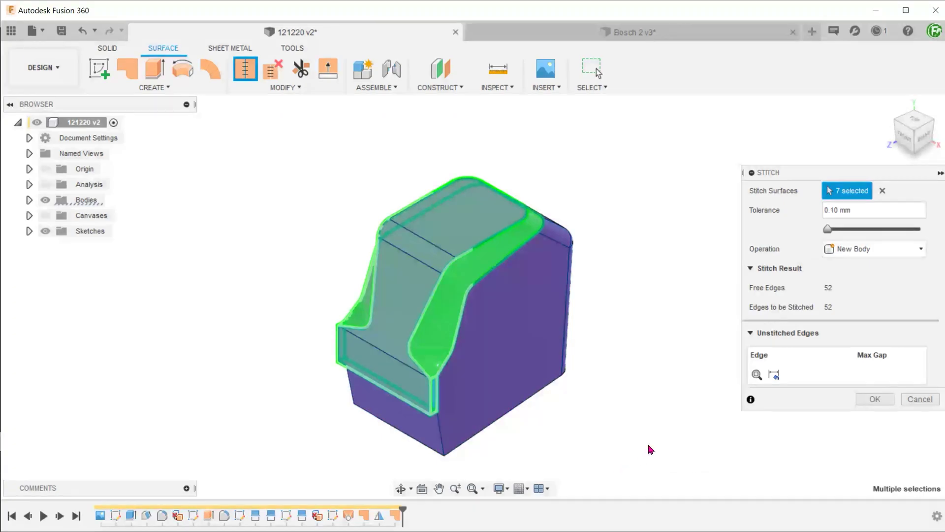